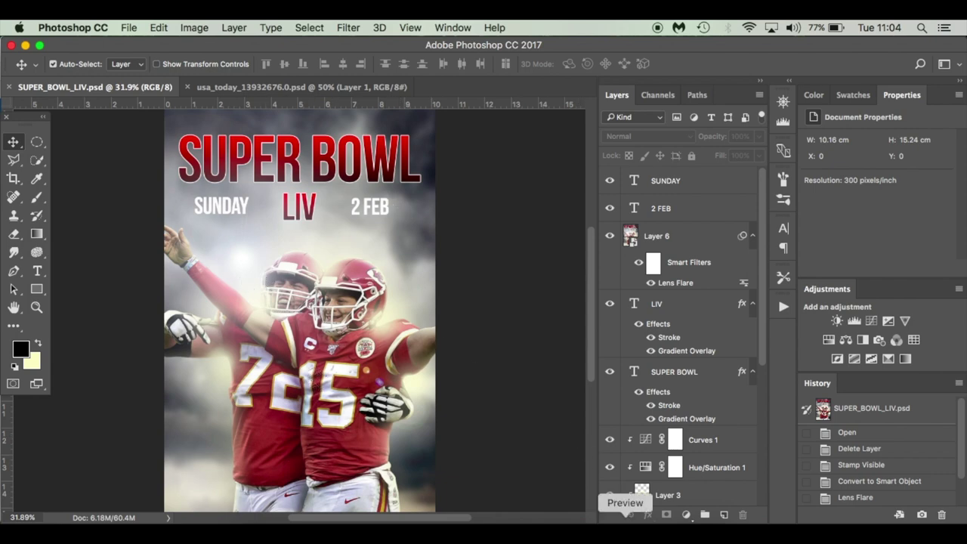
Step: Open a reference photo of a real poster, view it beside Photoshop, then close it
{"action": "left_click", "coordinate": [625, 529]}
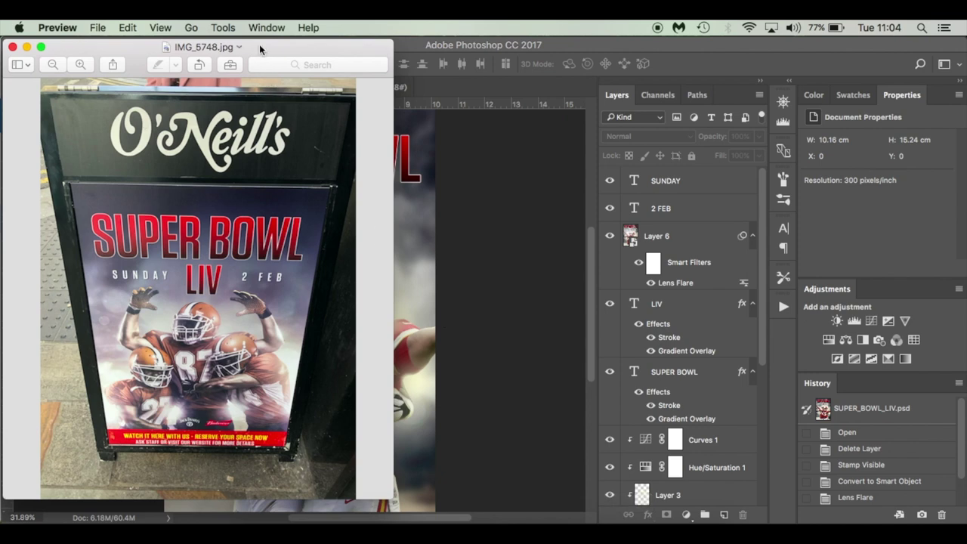
{"action": "left_click_drag", "start_coordinate": [259, 44], "coordinate": [719, 51]}
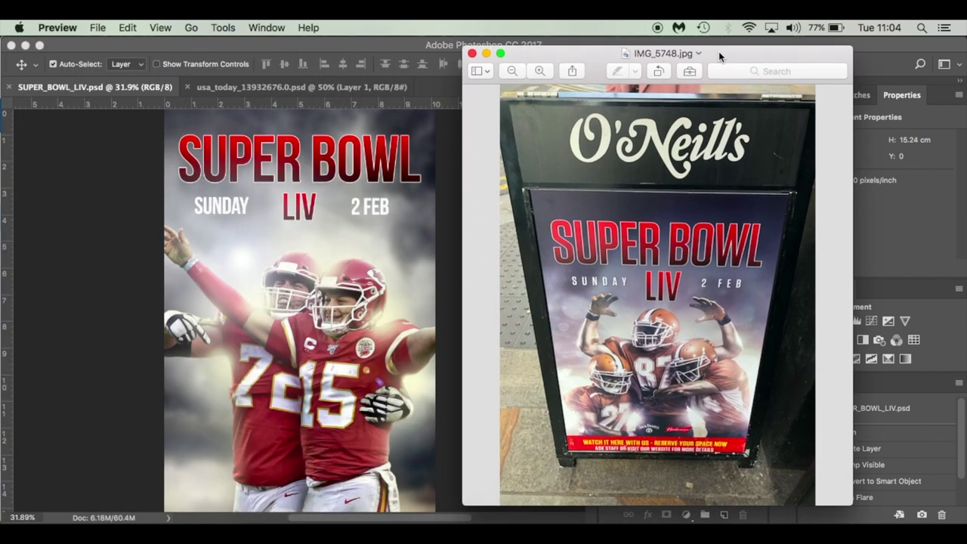
{"action": "left_click", "coordinate": [471, 54]}
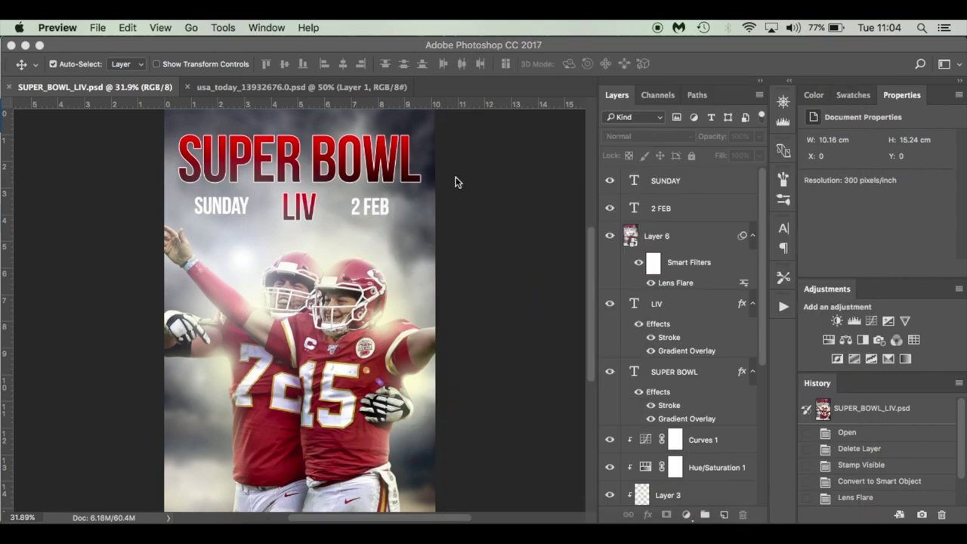
Step: Create a blank white document at 1200 × 1800 px and 300 ppi using the custom preset
{"action": "left_click", "coordinate": [476, 287]}
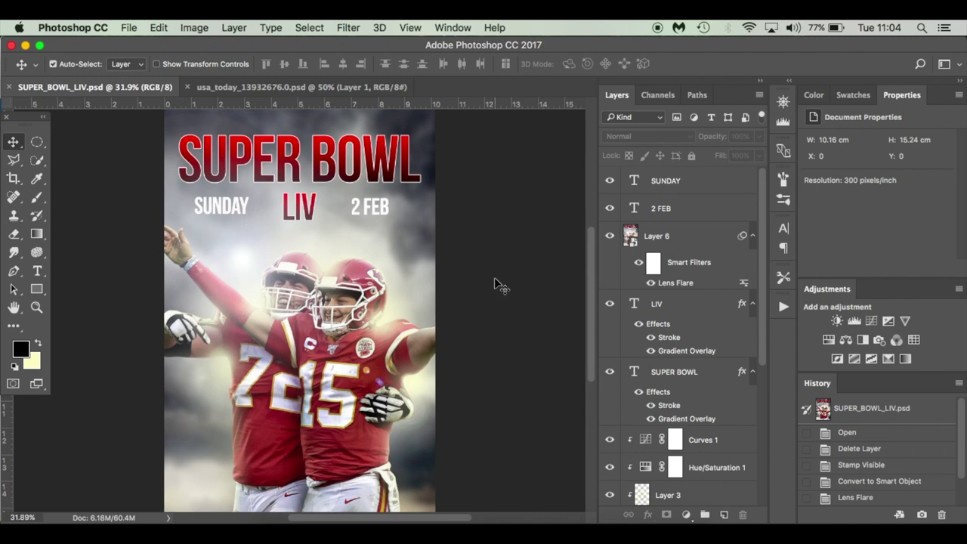
{"action": "key", "text": "super"}
{"action": "key", "text": "super+n"}
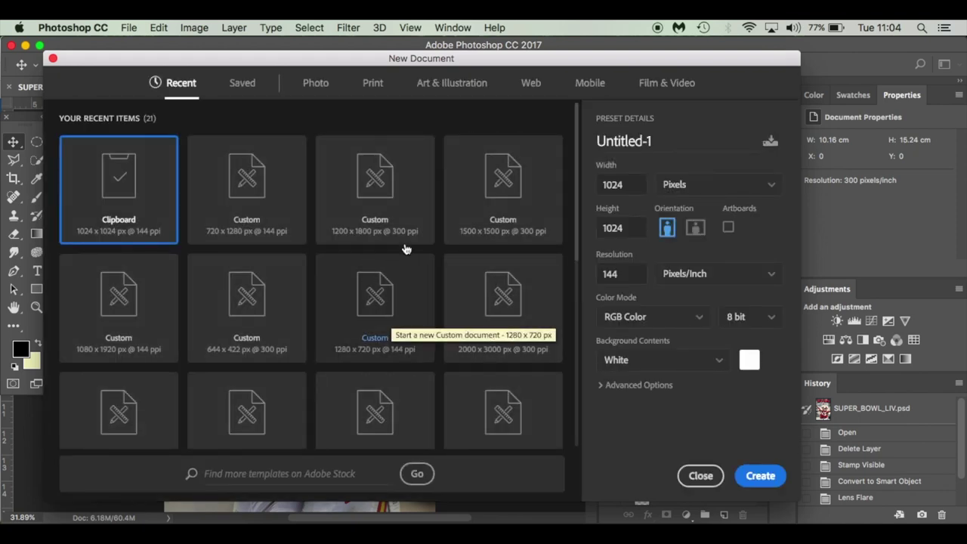
{"action": "left_click", "coordinate": [368, 219]}
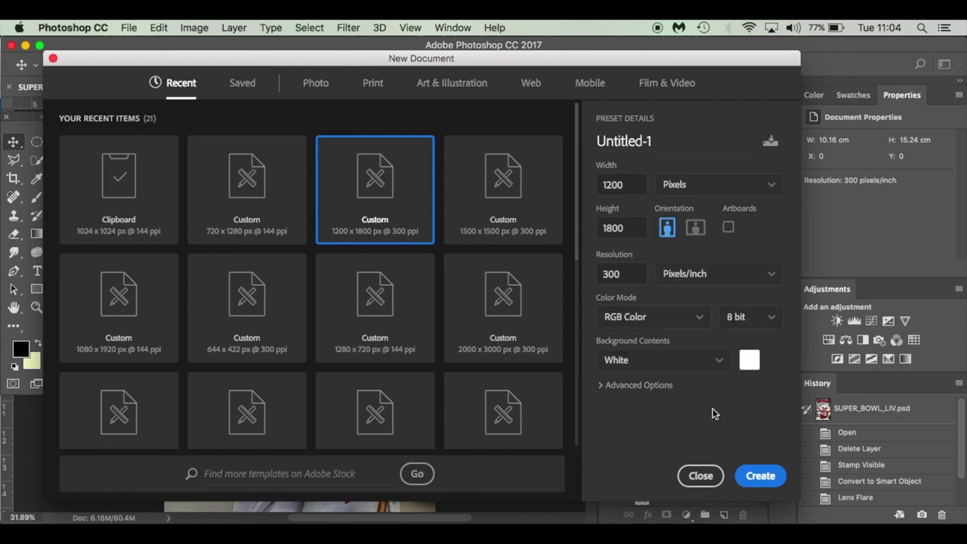
{"action": "left_click", "coordinate": [761, 473]}
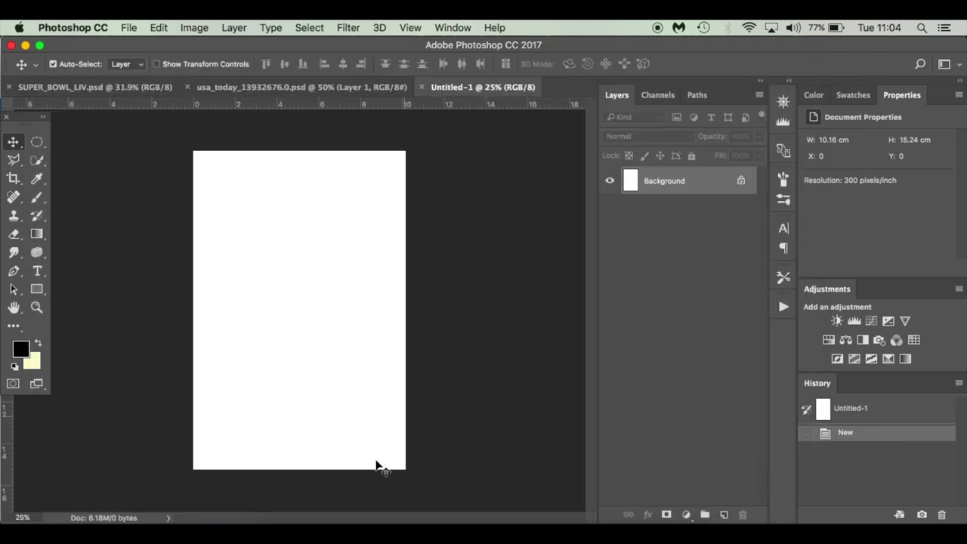
{"action": "left_click", "coordinate": [280, 520]}
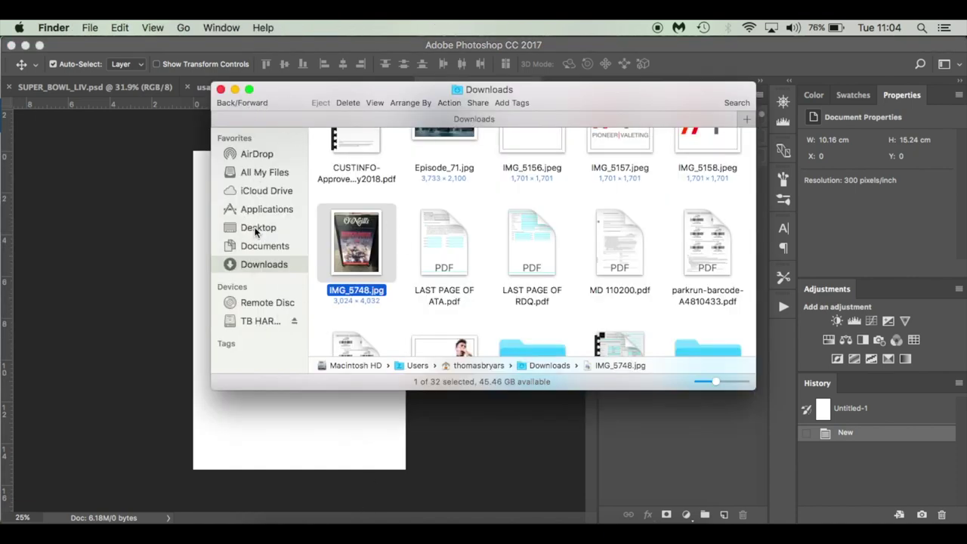
Step: Drag the storm-cloud photo from TB HARDRIVE > Photoshop > Latest Tutorial onto the canvas
{"action": "left_click", "coordinate": [259, 321]}
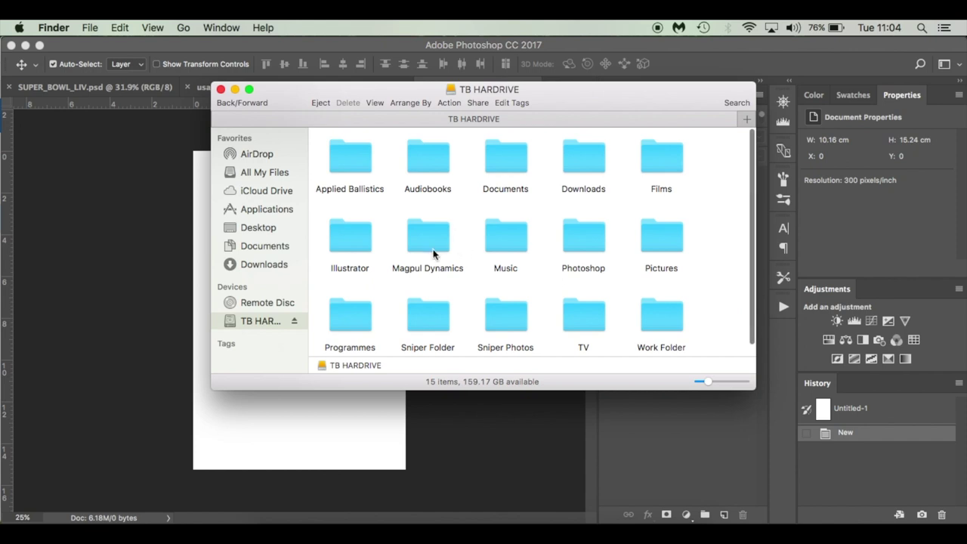
{"action": "double_click", "coordinate": [581, 237]}
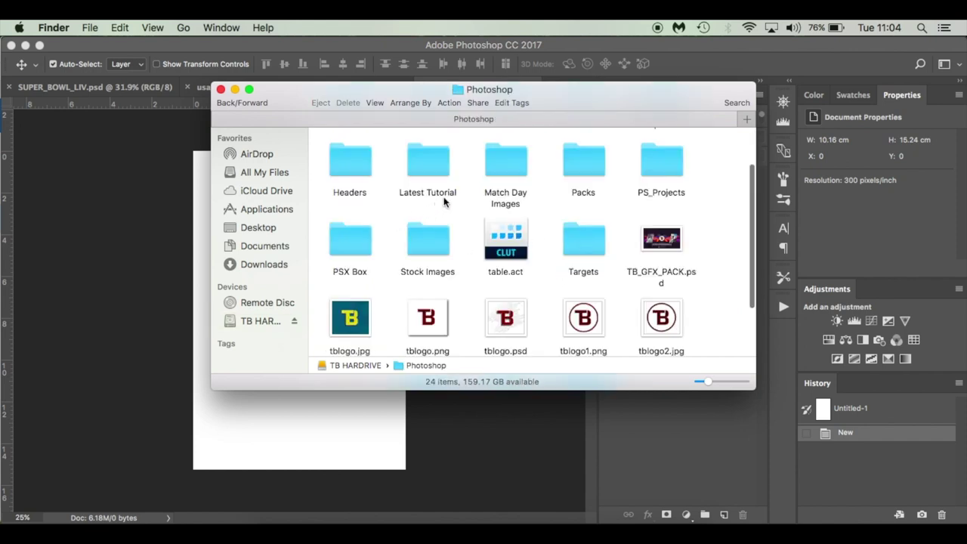
{"action": "double_click", "coordinate": [445, 161]}
{"action": "left_click_drag", "start_coordinate": [583, 162], "coordinate": [363, 431]}
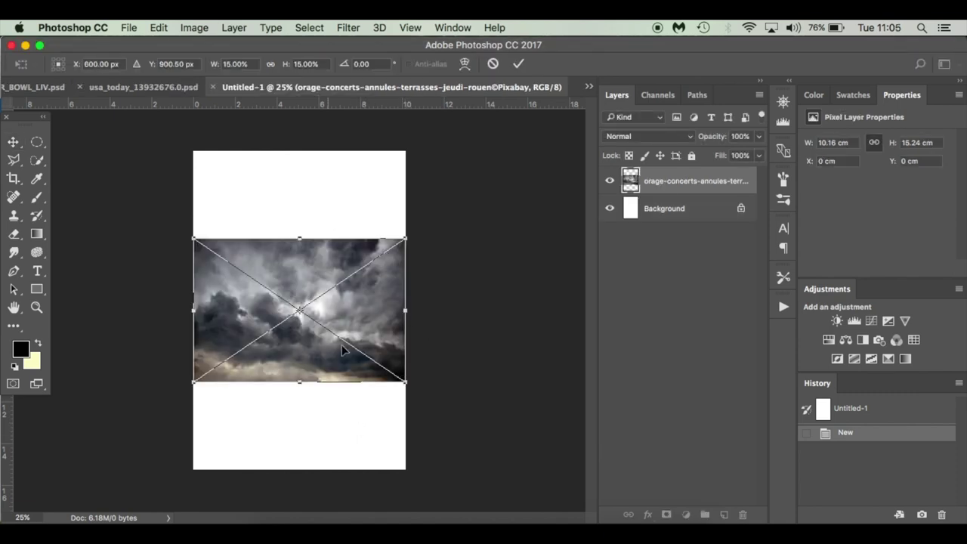
Step: Scale the placed cloud photo up and down with Free Transform handles to find a size
{"action": "right_click", "coordinate": [355, 301]}
{"action": "left_click", "coordinate": [338, 306]}
{"action": "left_click_drag", "start_coordinate": [406, 384], "coordinate": [519, 461]}
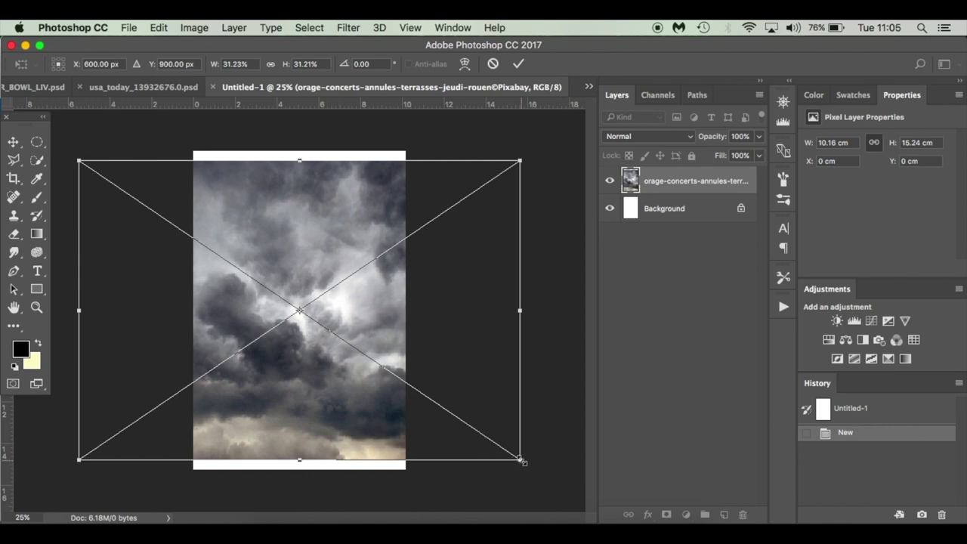
{"action": "left_click_drag", "start_coordinate": [522, 461], "coordinate": [428, 396]}
{"action": "left_click_drag", "start_coordinate": [319, 328], "coordinate": [427, 397]}
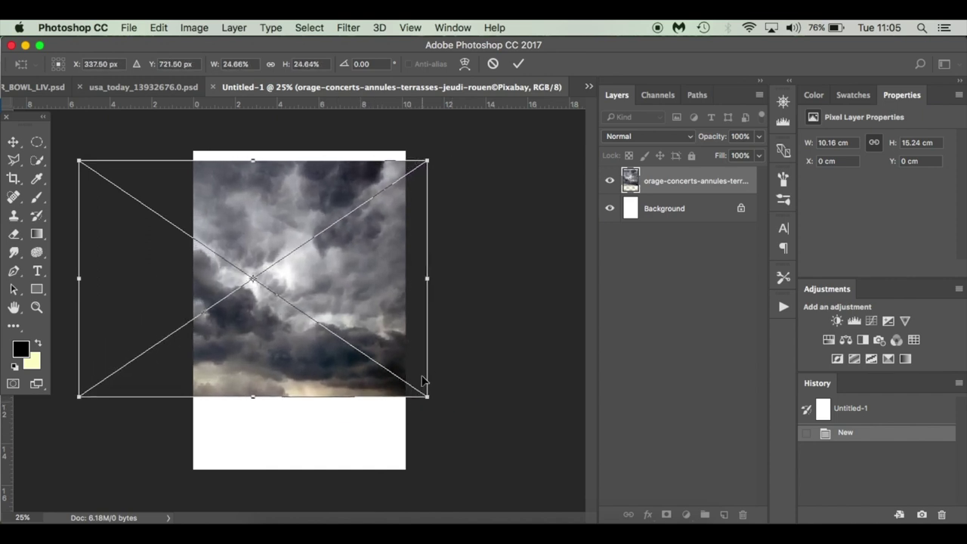
{"action": "left_click_drag", "start_coordinate": [428, 398], "coordinate": [378, 380]}
{"action": "left_click_drag", "start_coordinate": [428, 397], "coordinate": [491, 456]}
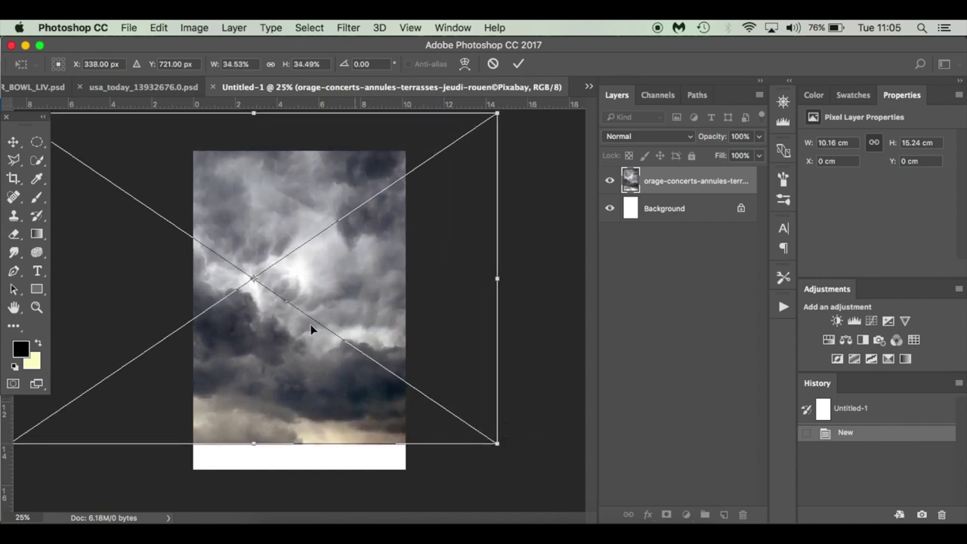
{"action": "left_click_drag", "start_coordinate": [256, 284], "coordinate": [254, 444]}
Step: Adjust and reposition the cloud photo until it covers the whole canvas, then commit it
{"action": "left_click_drag", "start_coordinate": [499, 445], "coordinate": [537, 444]}
{"action": "key", "text": "super+z"}
{"action": "left_click_drag", "start_coordinate": [253, 447], "coordinate": [255, 279]}
{"action": "left_click_drag", "start_coordinate": [339, 271], "coordinate": [376, 308]}
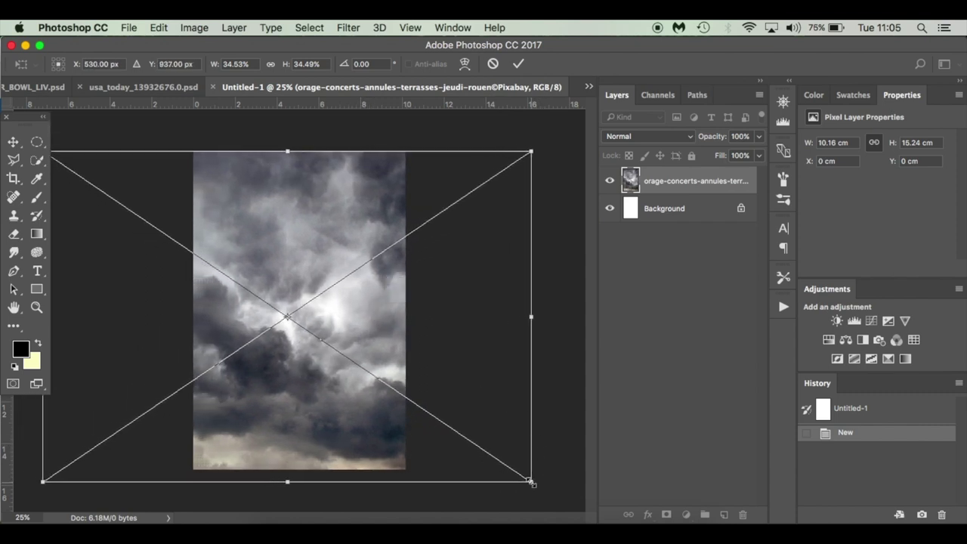
{"action": "left_click_drag", "start_coordinate": [526, 481], "coordinate": [517, 472]}
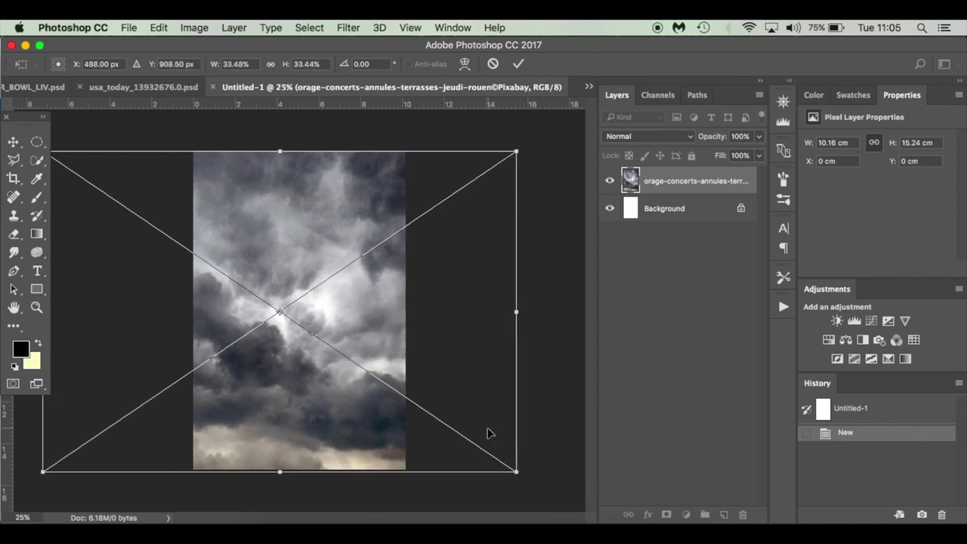
{"action": "left_click_drag", "start_coordinate": [436, 316], "coordinate": [372, 312]}
{"action": "key", "text": "Return"}
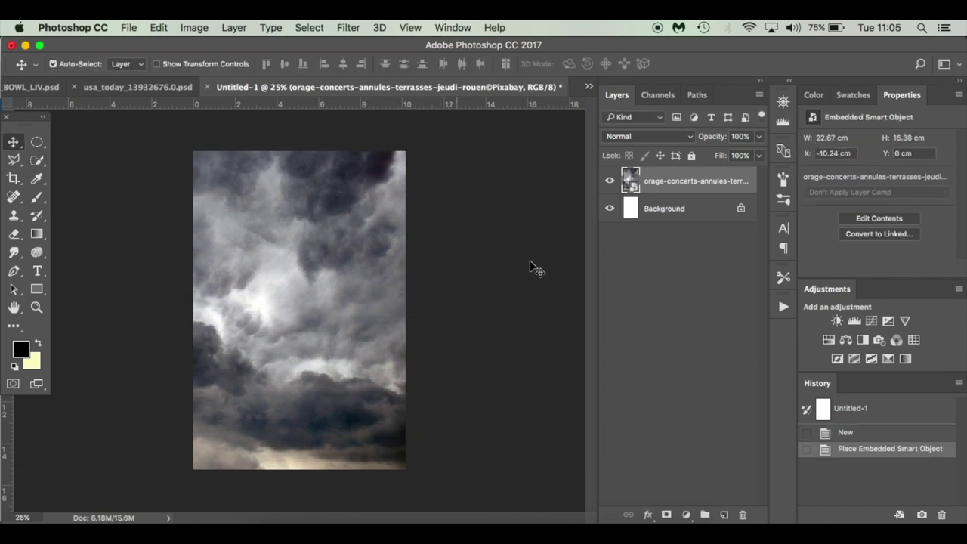
Step: Convert the cloud layer to a smart object and name it 'clouds'
{"action": "right_click", "coordinate": [704, 175]}
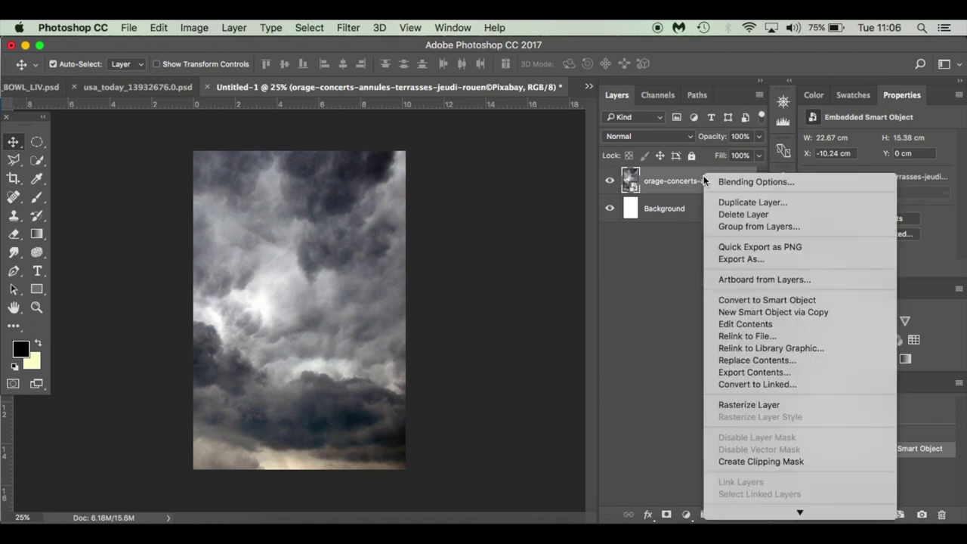
{"action": "left_click", "coordinate": [746, 302]}
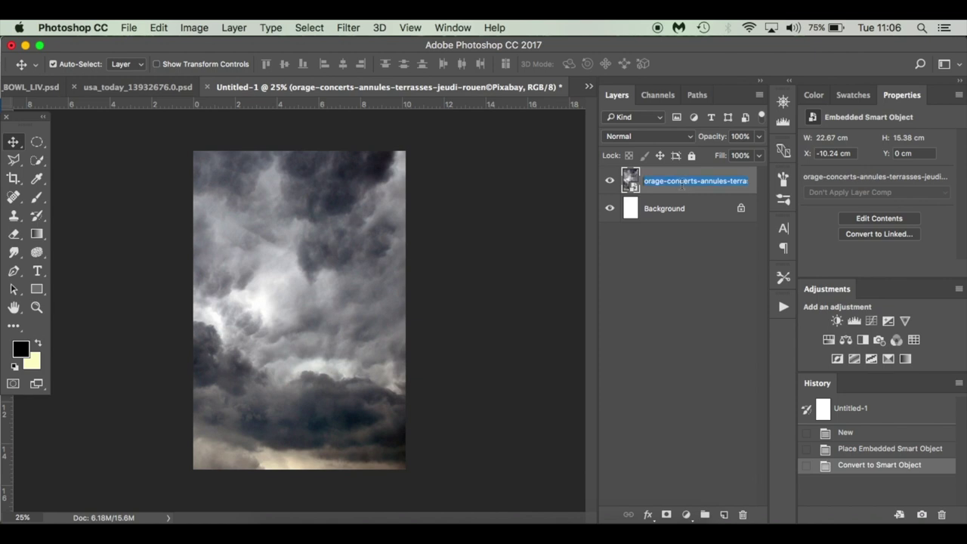
{"action": "type", "text": "c"}
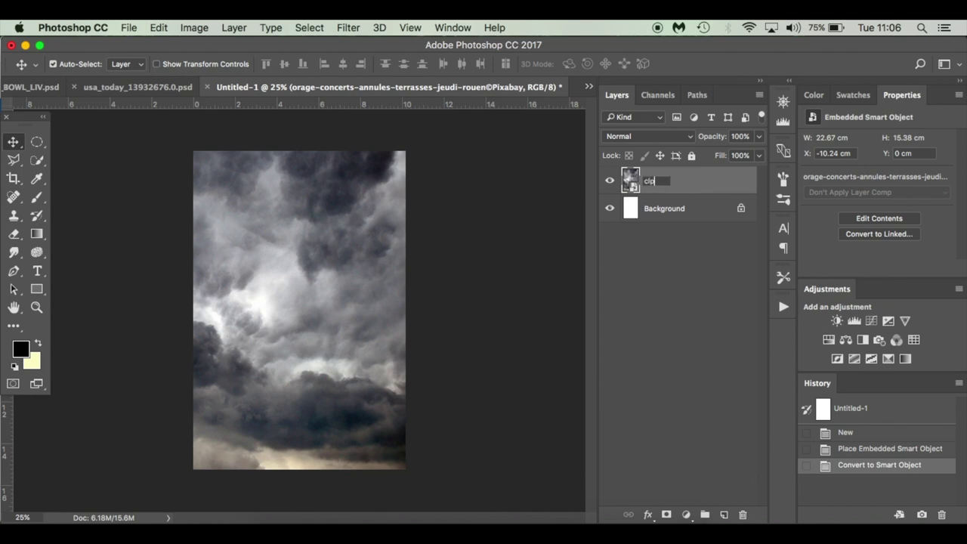
{"action": "type", "text": "louds"}
{"action": "key", "text": "Return"}
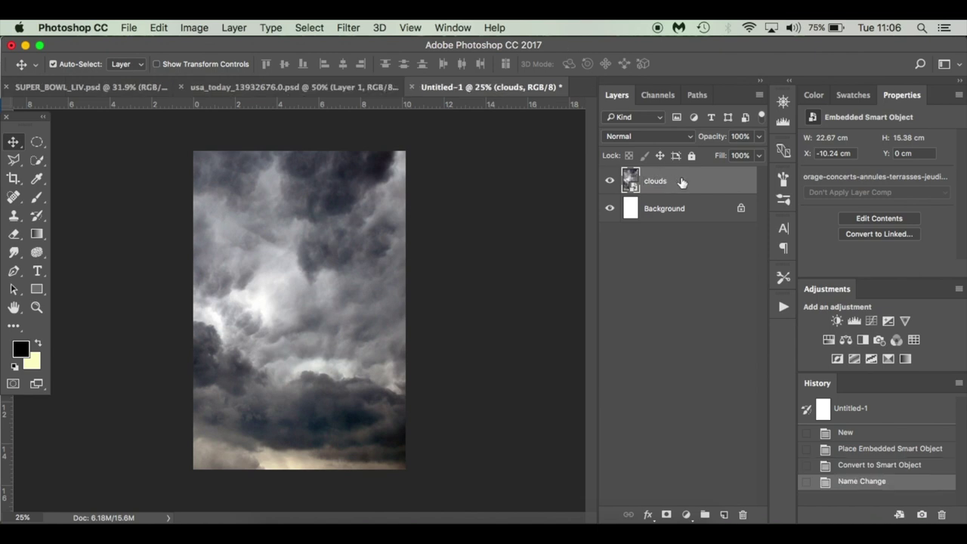
Step: Apply a 10-pixel Gaussian Blur smart filter to the clouds layer
{"action": "left_click", "coordinate": [353, 28]}
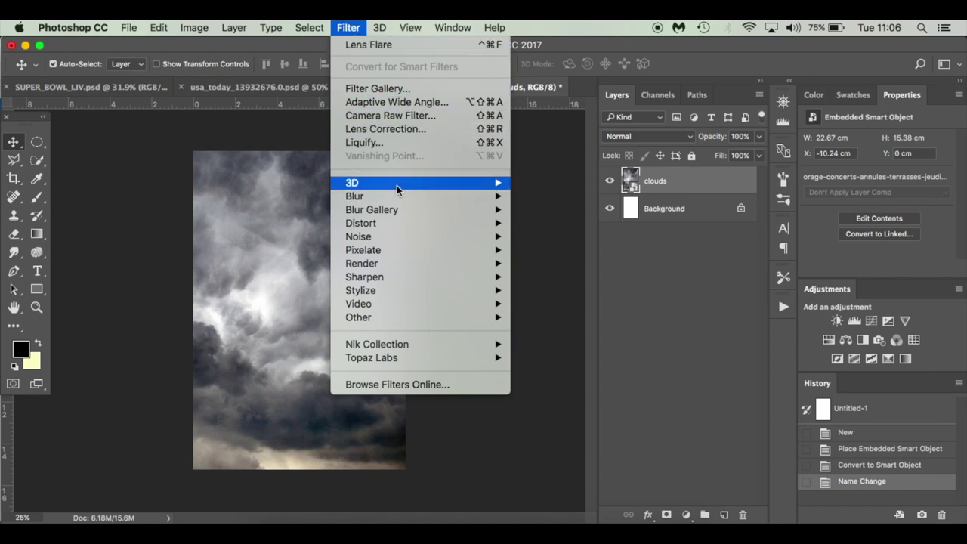
{"action": "mouse_move", "coordinate": [404, 197]}
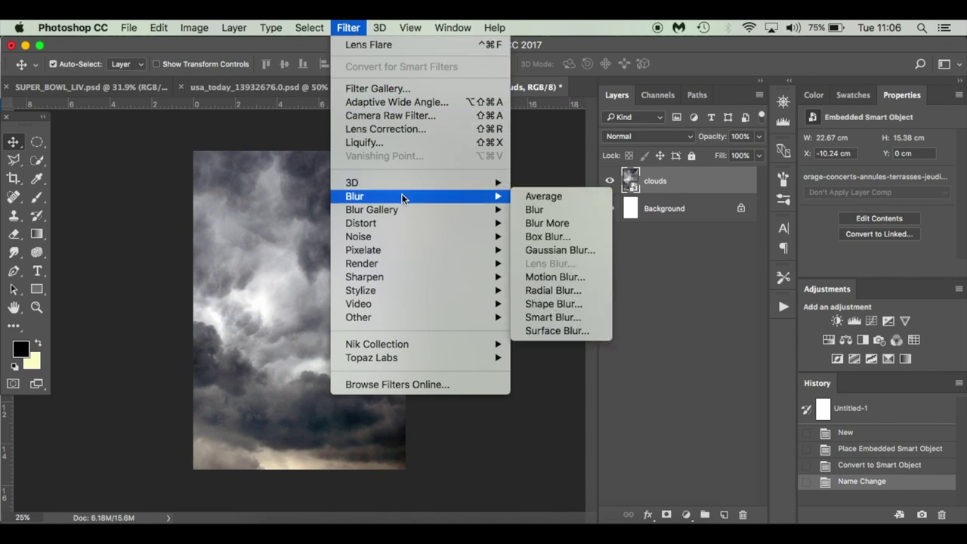
{"action": "left_click", "coordinate": [575, 250]}
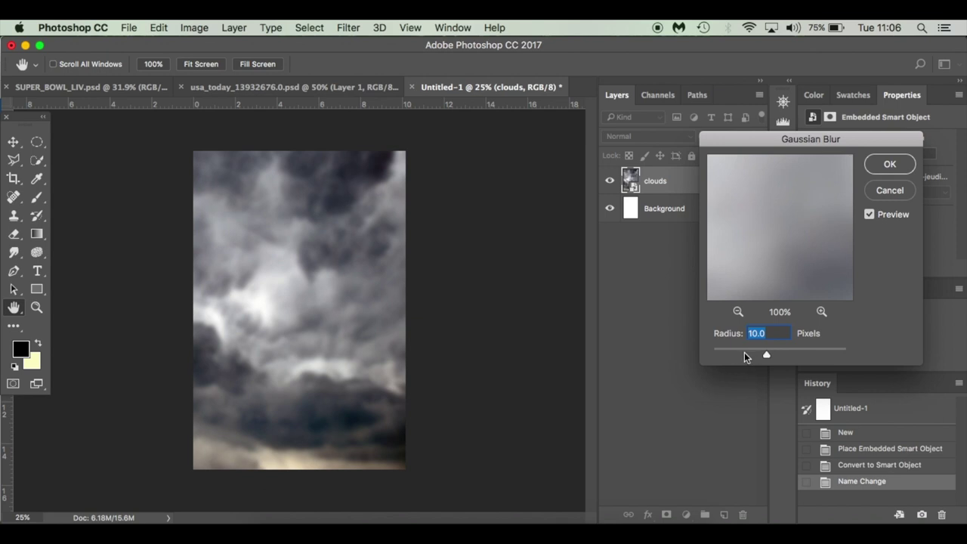
{"action": "left_click", "coordinate": [869, 215]}
{"action": "left_click", "coordinate": [870, 215]}
{"action": "left_click", "coordinate": [890, 165]}
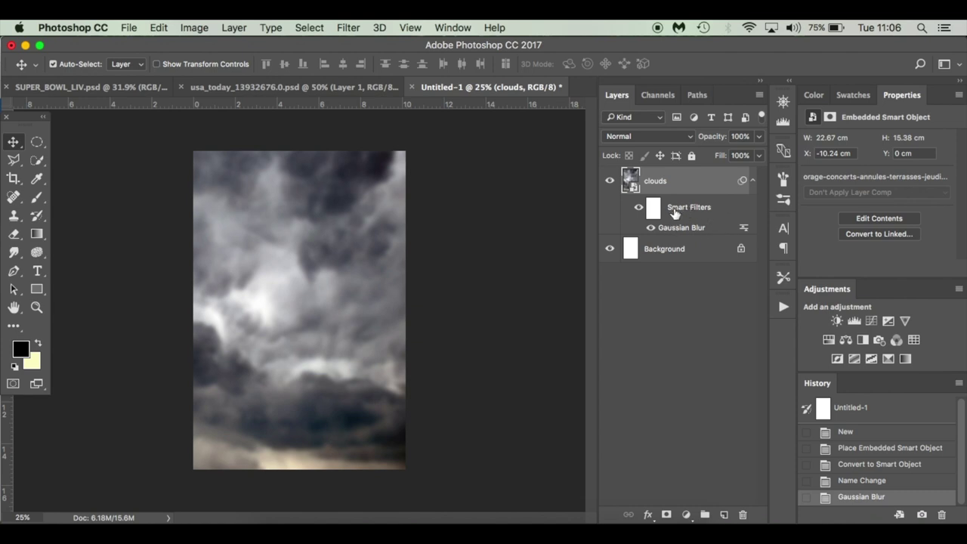
{"action": "left_click", "coordinate": [753, 180]}
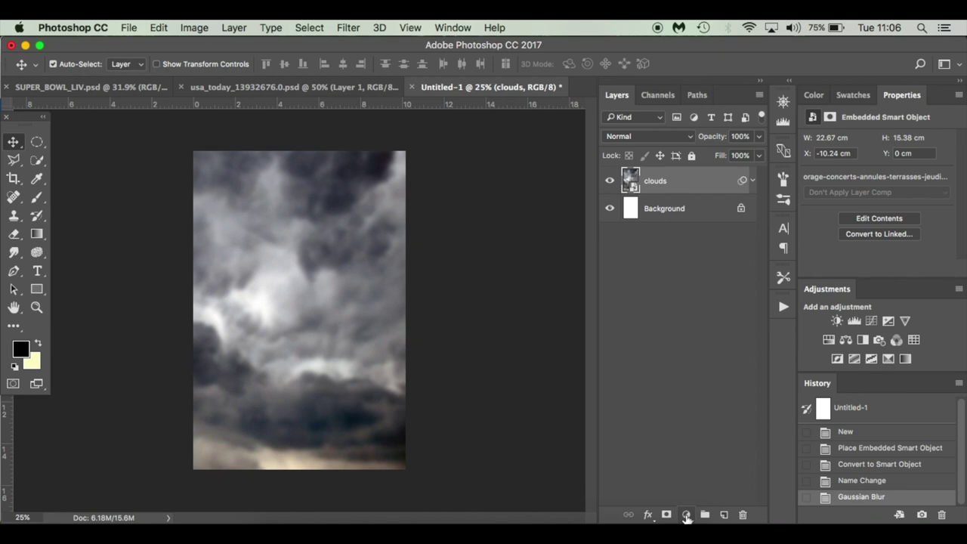
Step: Add a Levels adjustment clipped to the clouds layer with the black input raised to 20
{"action": "left_click", "coordinate": [687, 514]}
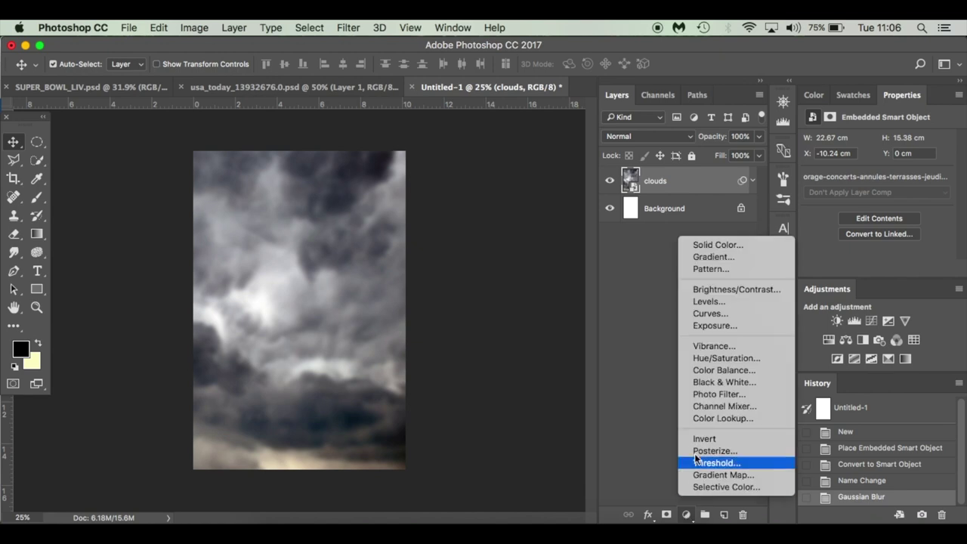
{"action": "left_click", "coordinate": [728, 302]}
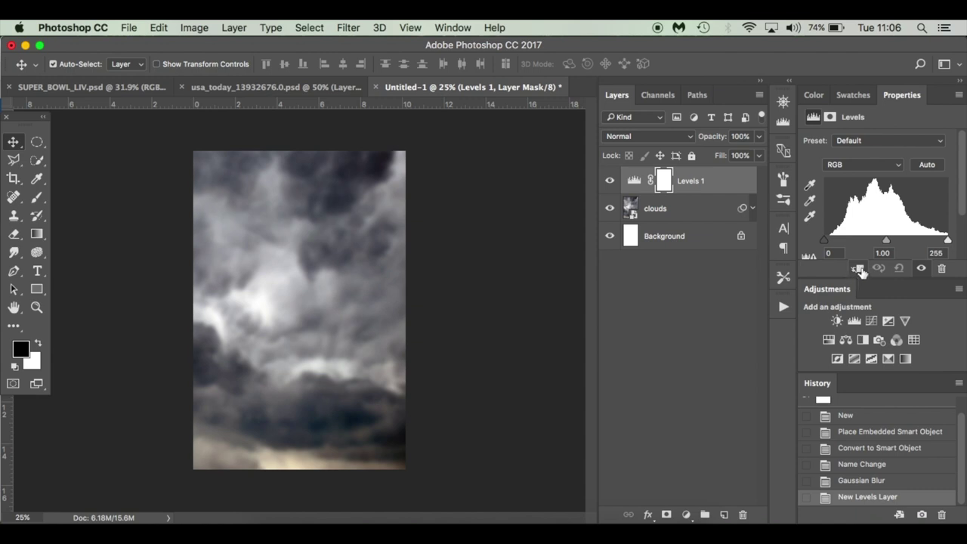
{"action": "left_click", "coordinate": [721, 198], "text": "alt"}
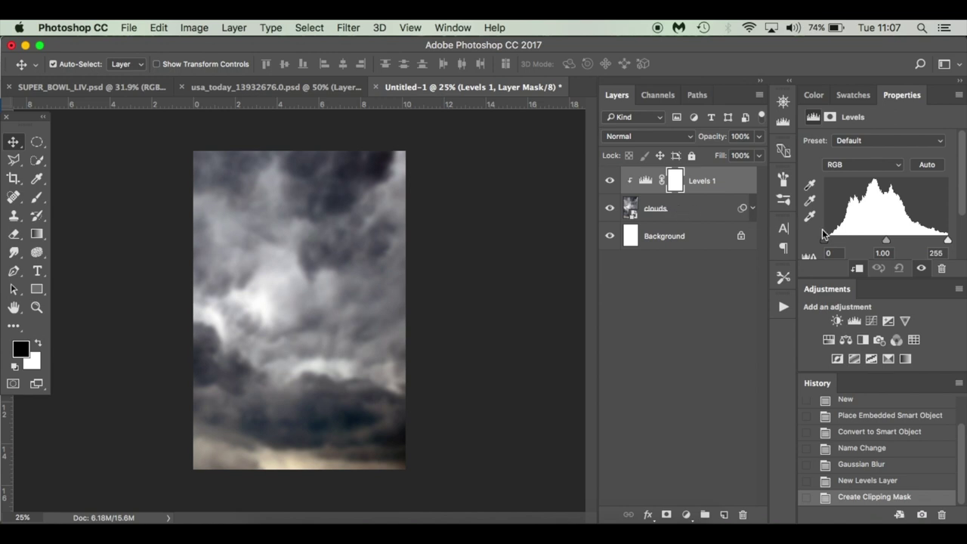
{"action": "left_click_drag", "start_coordinate": [827, 243], "coordinate": [836, 244]}
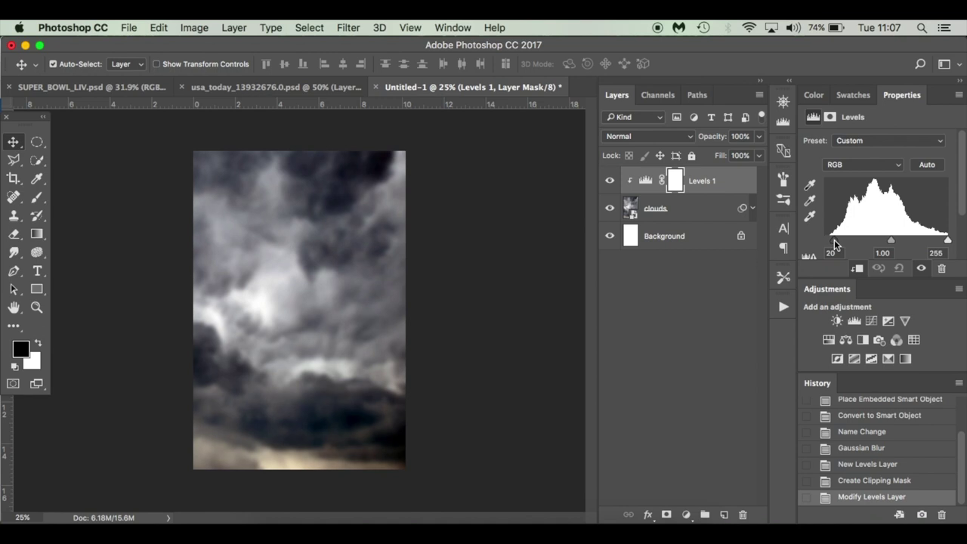
{"action": "left_click", "coordinate": [708, 341]}
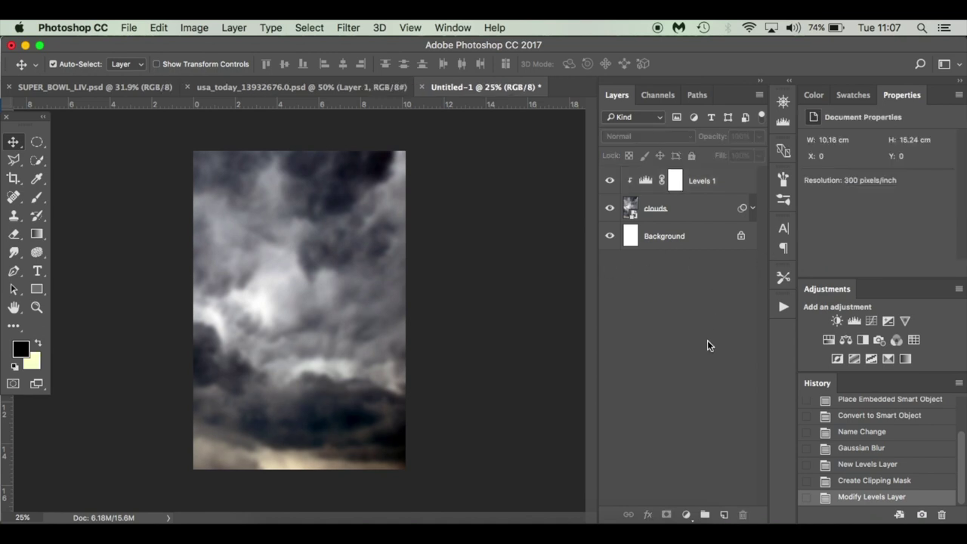
{"action": "left_click", "coordinate": [733, 187]}
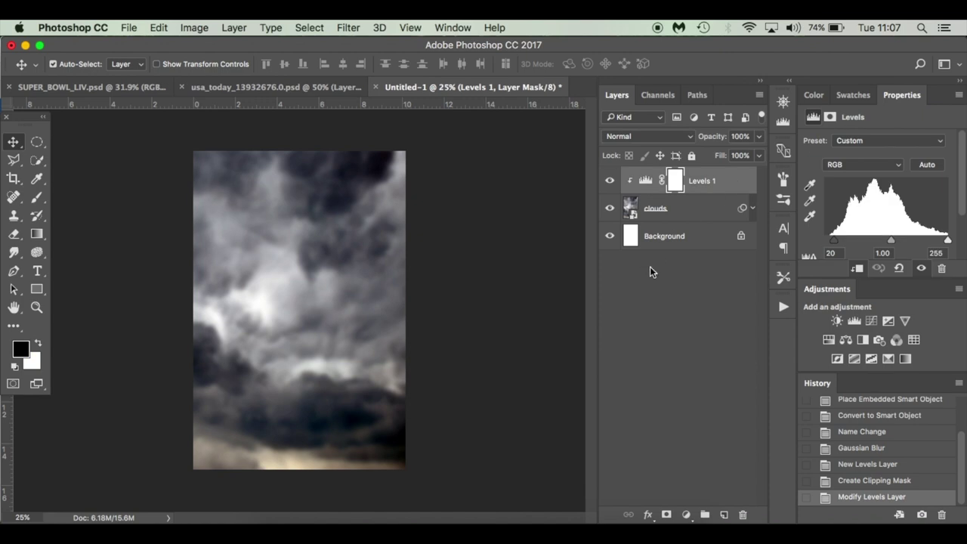
Step: Switch to the usa_today players photo and check the cut-out by toggling the crowd layer
{"action": "left_click", "coordinate": [312, 89]}
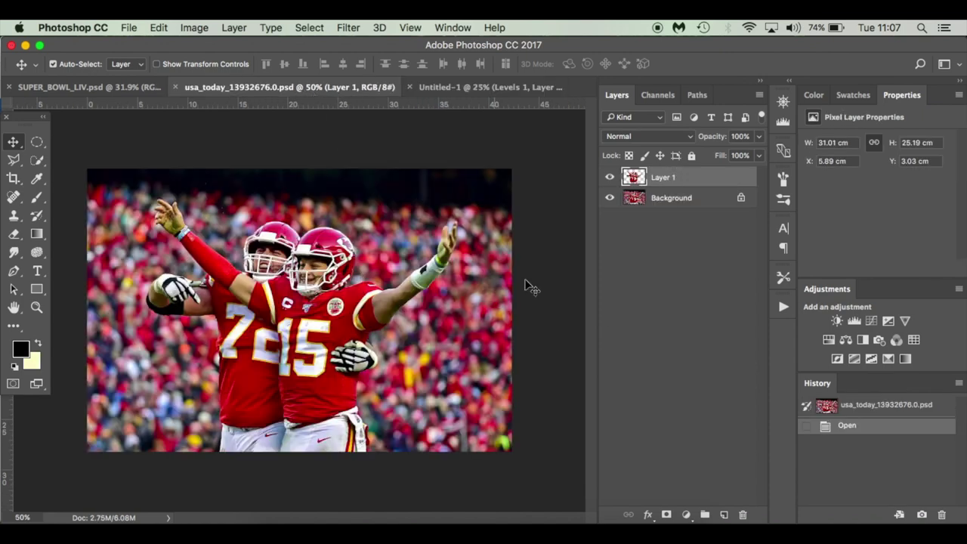
{"action": "left_click", "coordinate": [610, 198]}
{"action": "left_click", "coordinate": [611, 198]}
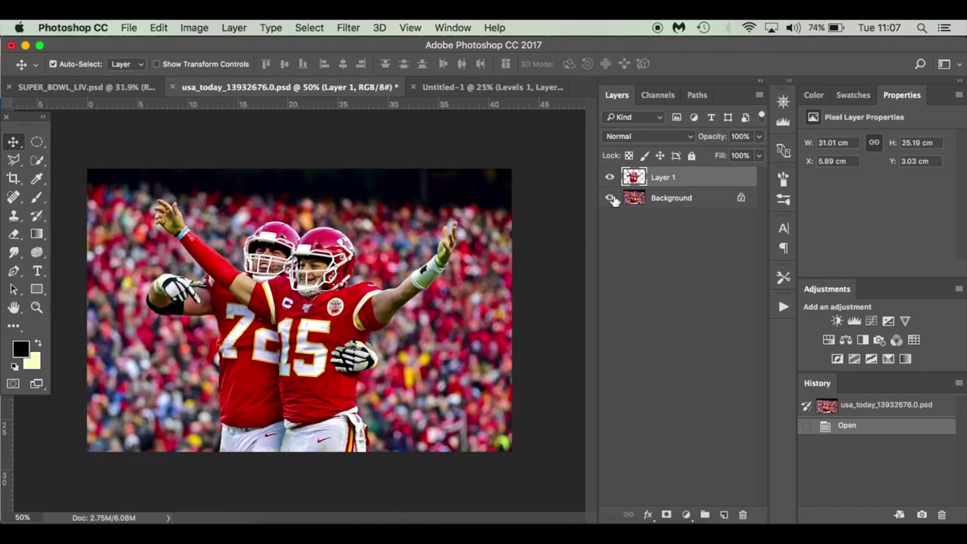
Step: Trace a Pen path up the player's pant edge to where it meets the shirt
{"action": "key", "text": "p"}
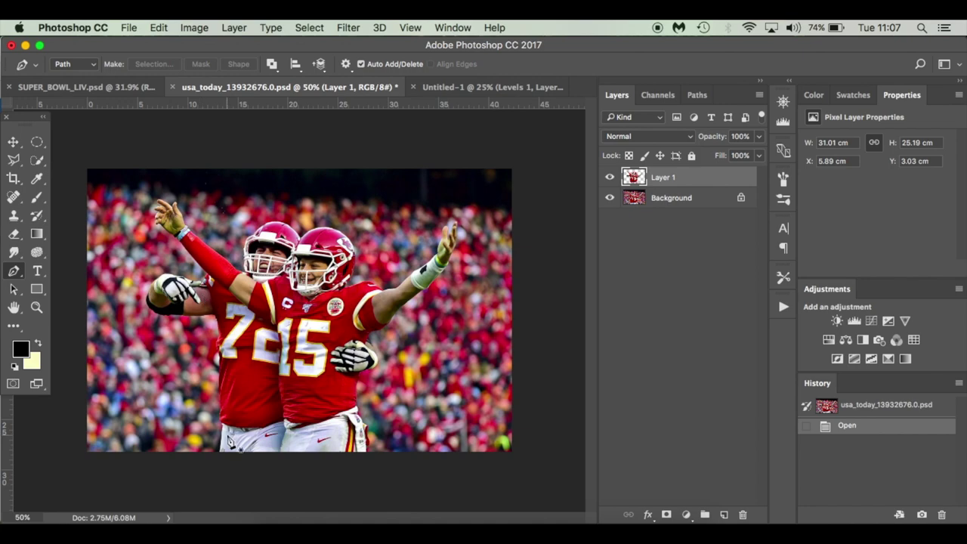
{"action": "scroll", "coordinate": [230, 442], "scroll_direction": "up", "scroll_amount": 5}
{"action": "scroll", "coordinate": [231, 442], "scroll_direction": "up", "scroll_amount": 6}
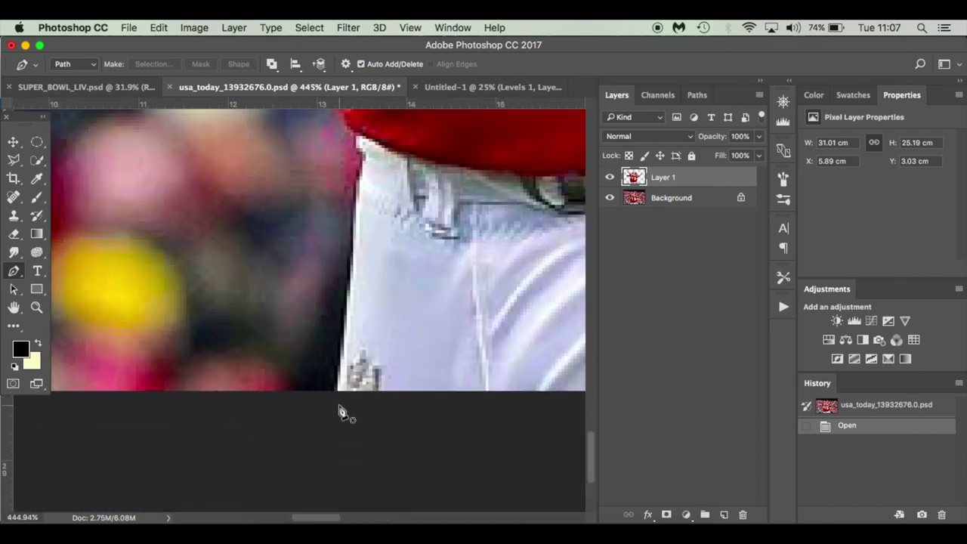
{"action": "left_click", "coordinate": [340, 405]}
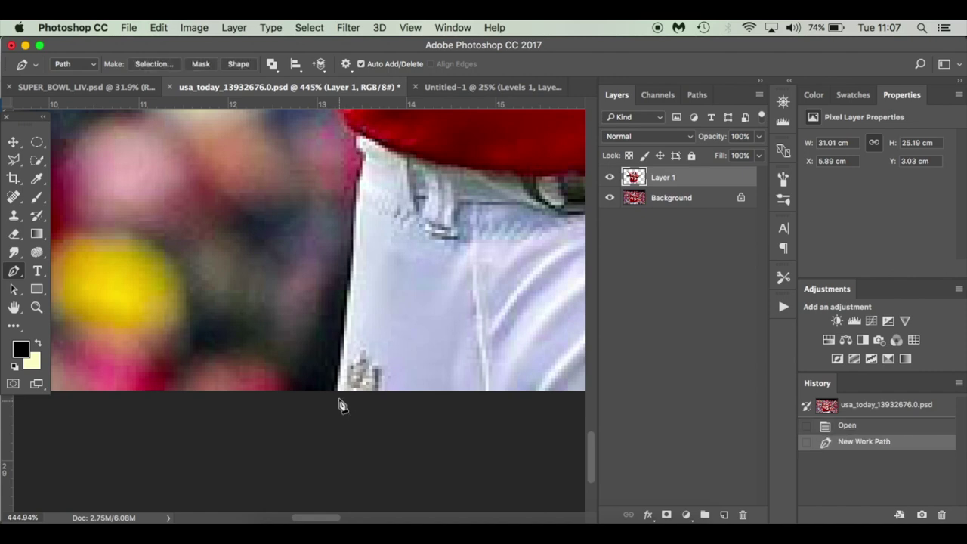
{"action": "left_click", "coordinate": [361, 190]}
{"action": "left_click_drag", "start_coordinate": [361, 191], "coordinate": [360, 143]}
{"action": "left_click", "coordinate": [364, 164]}
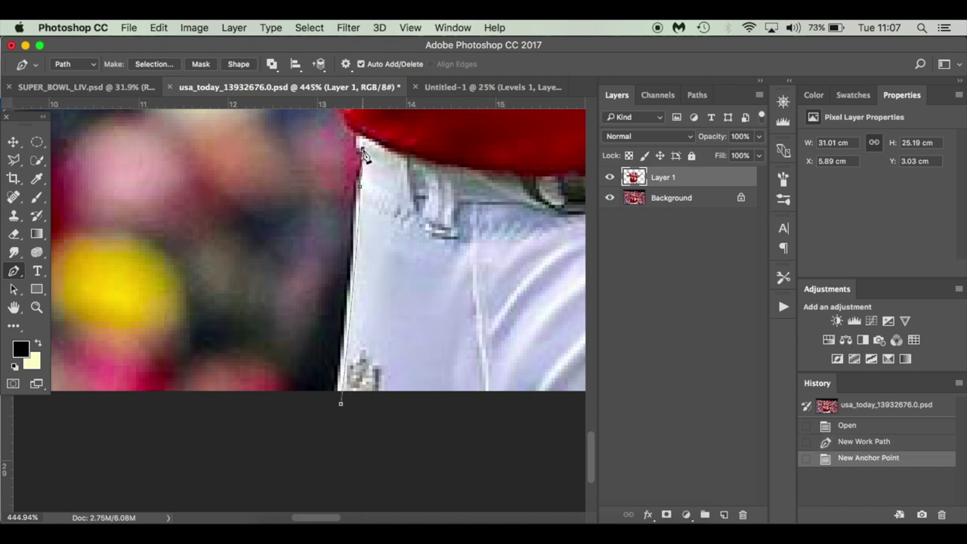
{"action": "left_click", "coordinate": [361, 144]}
Step: Continue the Pen path up along the player's shirt edge
{"action": "scroll", "coordinate": [361, 144], "scroll_direction": "up", "scroll_amount": 5}
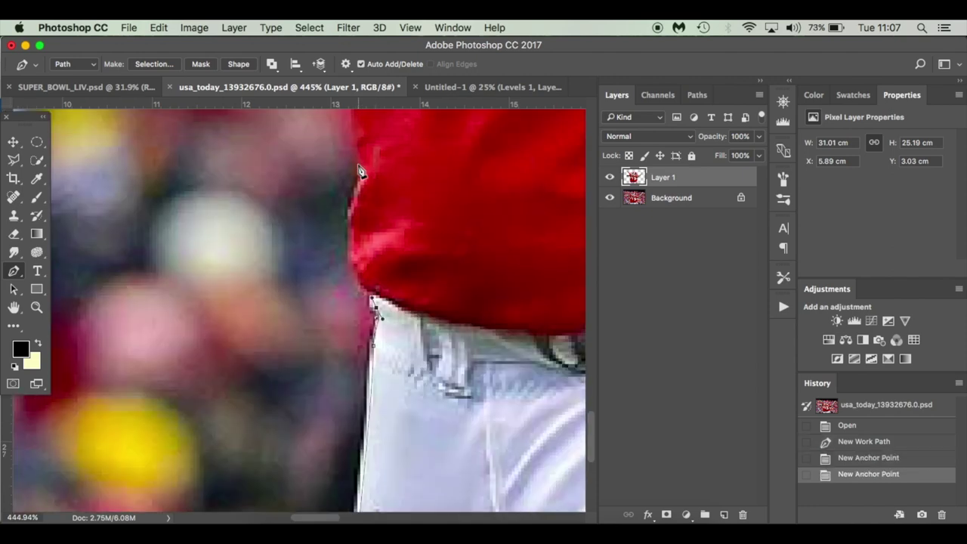
{"action": "left_click", "coordinate": [358, 280]}
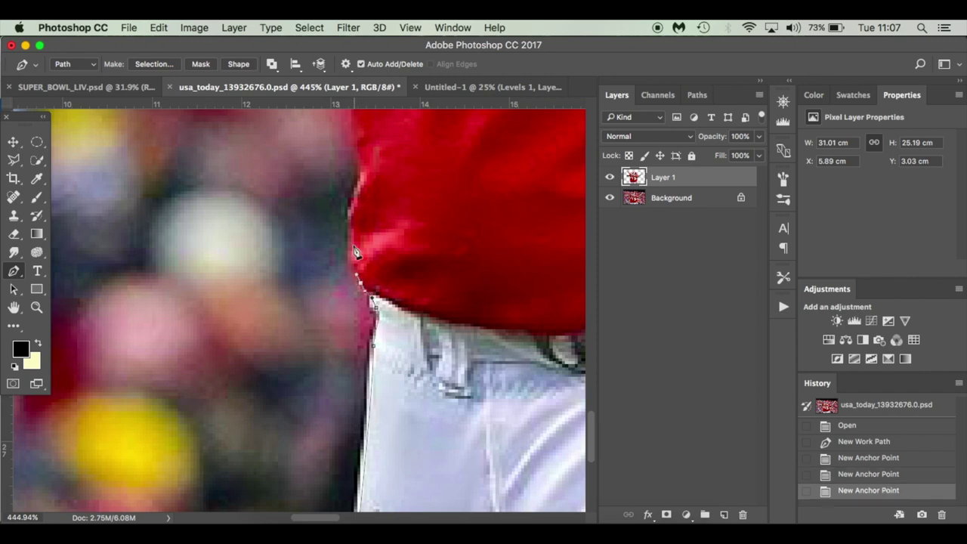
{"action": "left_click", "coordinate": [356, 193]}
{"action": "scroll", "coordinate": [361, 224], "scroll_direction": "up", "scroll_amount": 3}
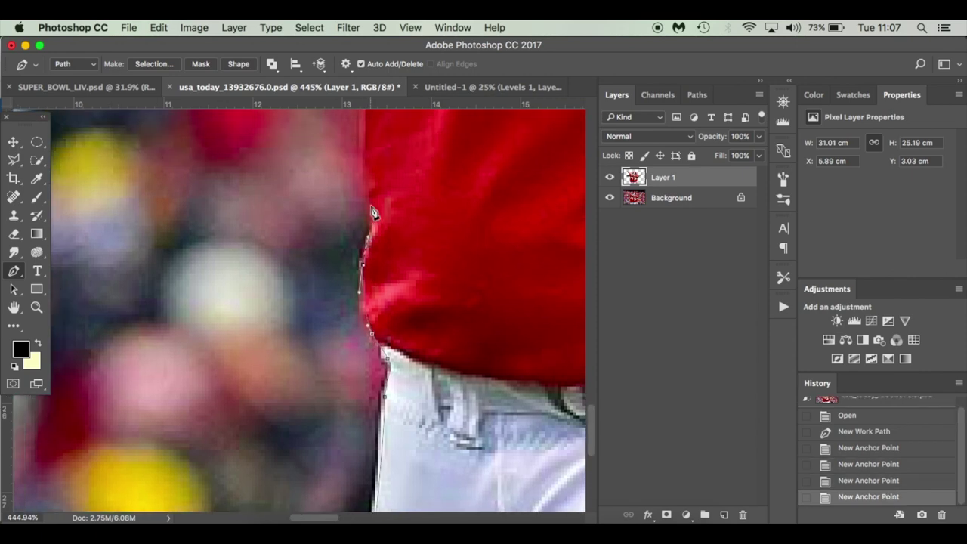
{"action": "left_click", "coordinate": [372, 202]}
{"action": "scroll", "coordinate": [369, 190], "scroll_direction": "up", "scroll_amount": 1}
{"action": "left_click_drag", "start_coordinate": [369, 190], "coordinate": [382, 328]}
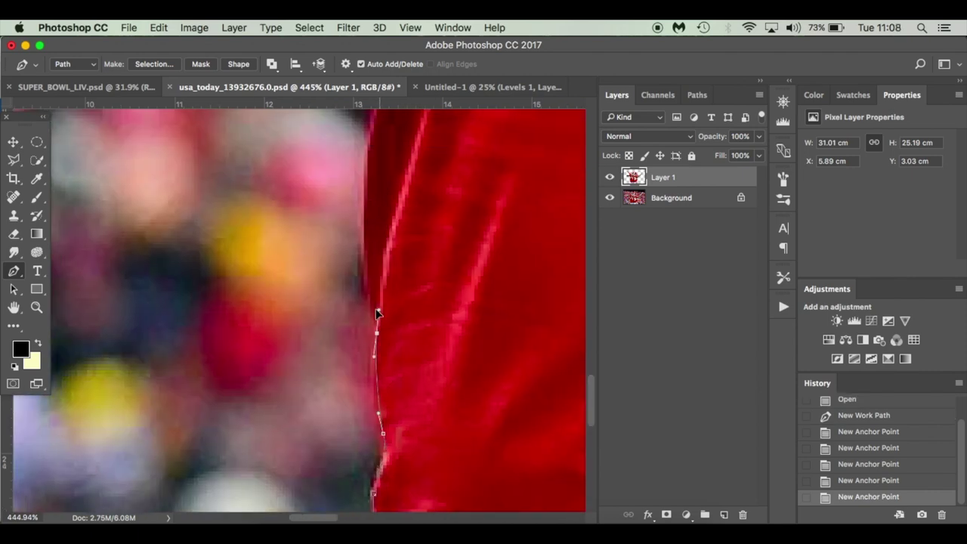
{"action": "left_click", "coordinate": [373, 310]}
{"action": "scroll", "coordinate": [373, 318], "scroll_direction": "up", "scroll_amount": 3}
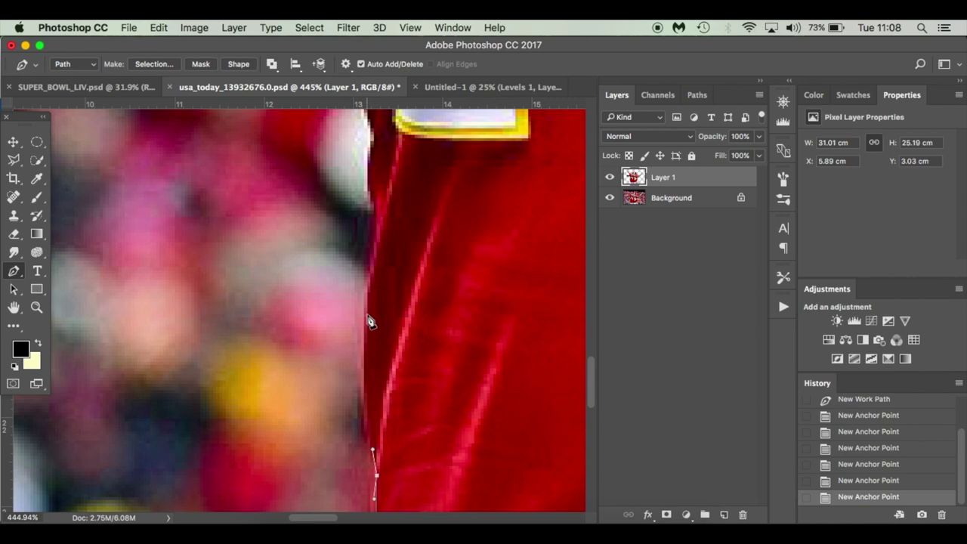
{"action": "left_click_drag", "start_coordinate": [367, 314], "coordinate": [371, 272]}
{"action": "left_click", "coordinate": [371, 270]}
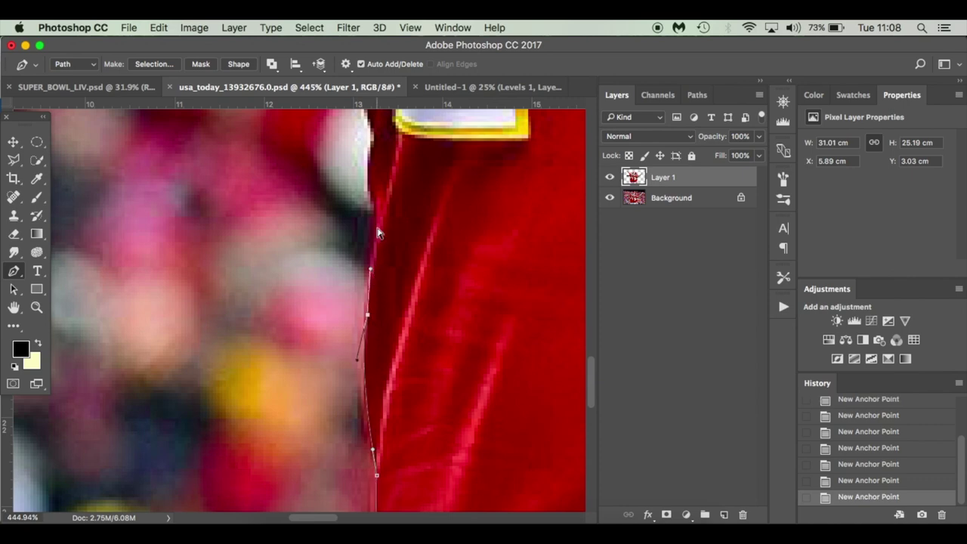
Step: Revert the photo to its opened state and drag the players layer into the cloud poster
{"action": "key", "text": "super+0"}
{"action": "scroll", "coordinate": [891, 423], "scroll_direction": "up", "scroll_amount": 5}
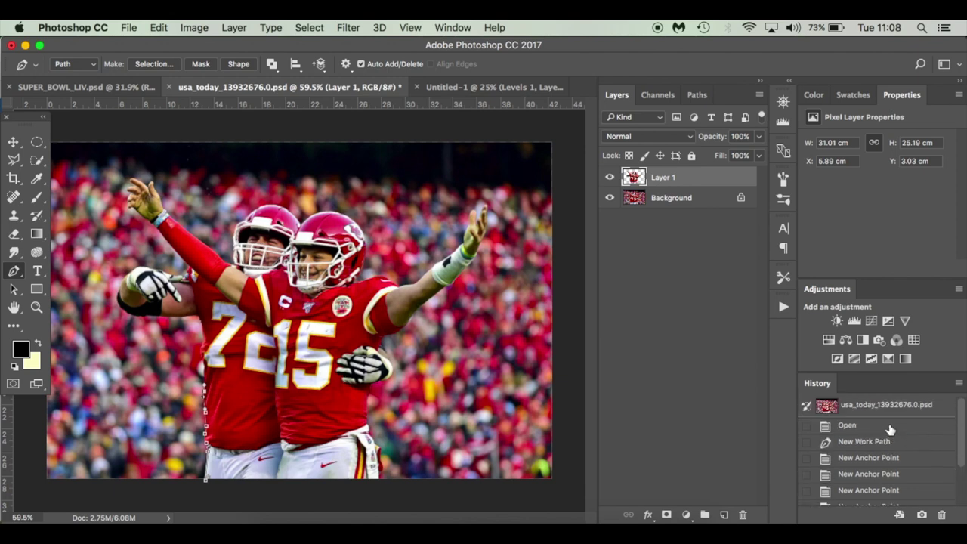
{"action": "left_click", "coordinate": [890, 429]}
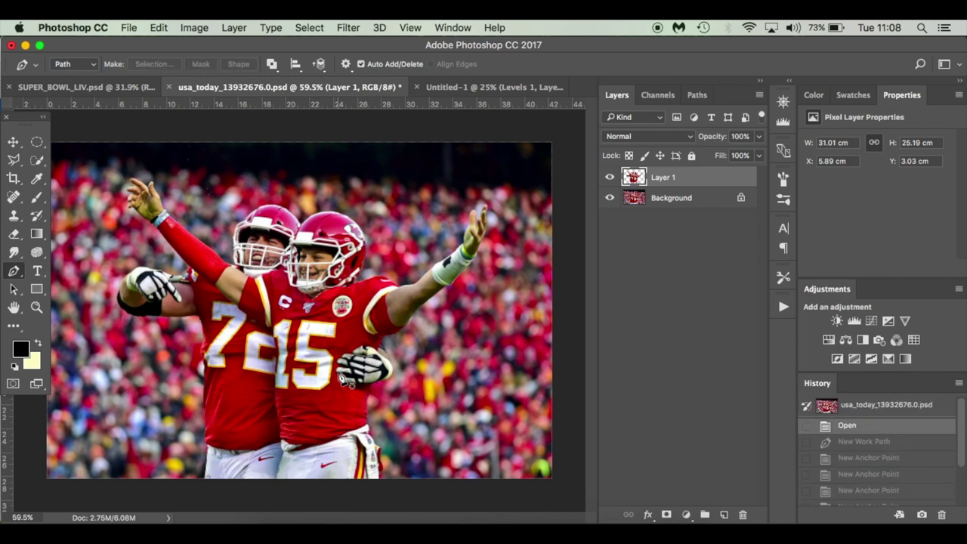
{"action": "key", "text": "v"}
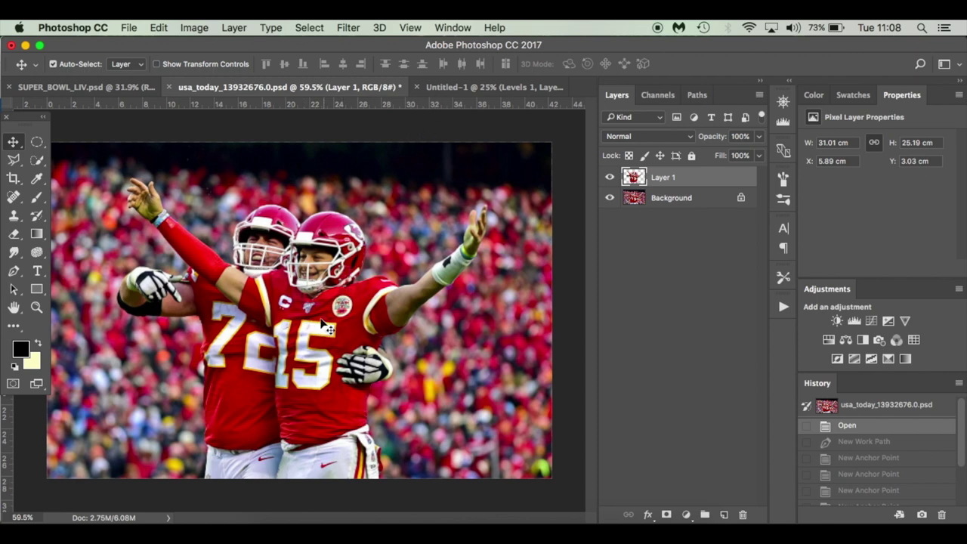
{"action": "left_click_drag", "start_coordinate": [333, 310], "coordinate": [319, 409]}
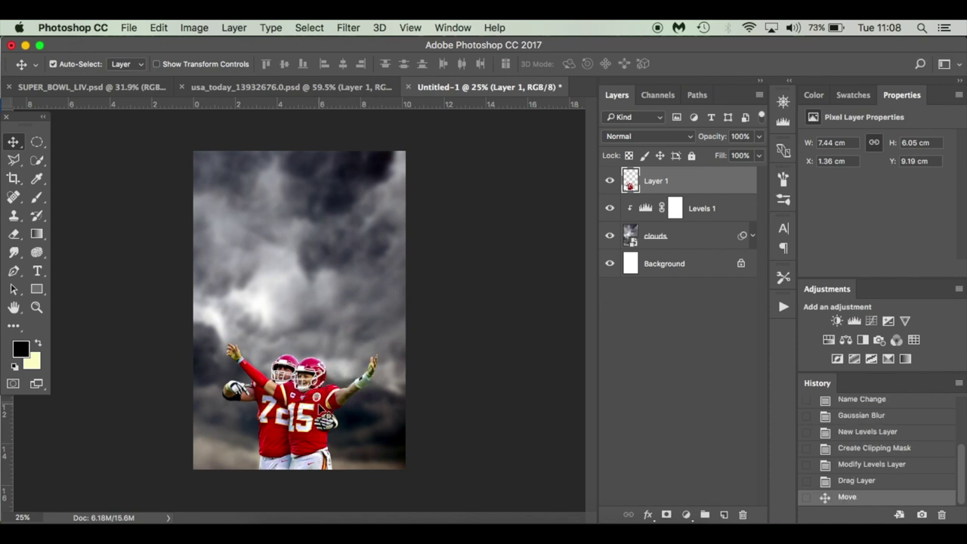
Step: Enlarge the players to about 188% and move them up across the poster's lower half
{"action": "key", "text": "ctrl+t"}
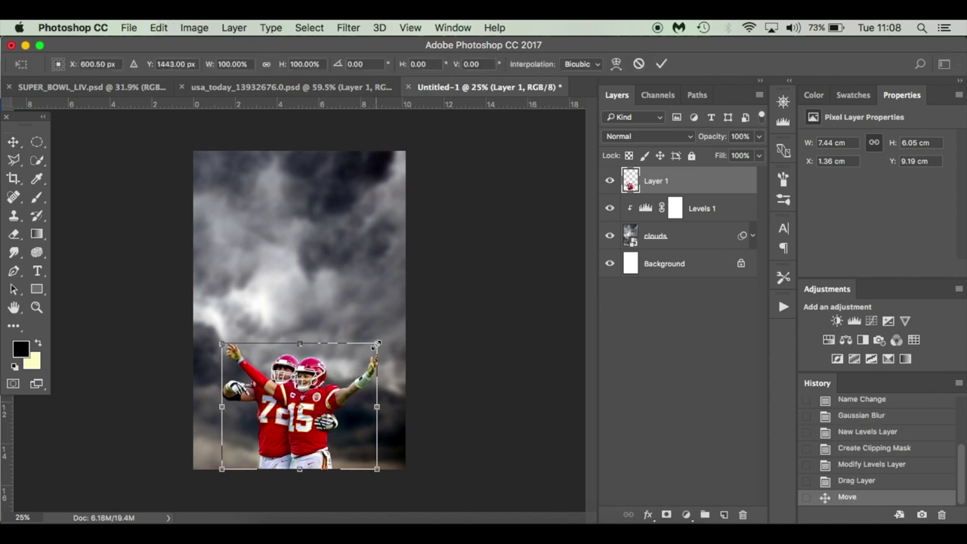
{"action": "left_click_drag", "start_coordinate": [377, 343], "coordinate": [406, 272]}
{"action": "left_click_drag", "start_coordinate": [326, 420], "coordinate": [347, 376]}
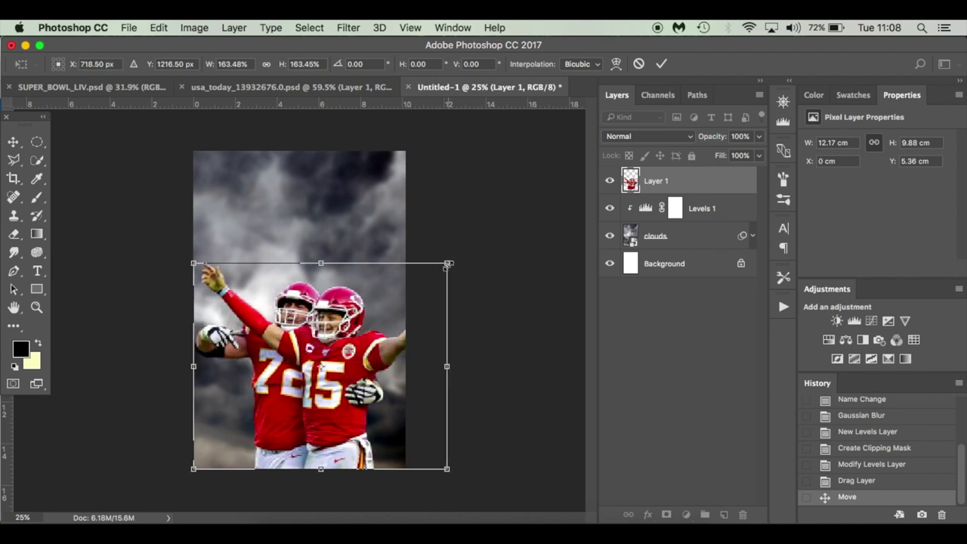
{"action": "left_click_drag", "start_coordinate": [448, 264], "coordinate": [461, 242]}
{"action": "left_click_drag", "start_coordinate": [377, 351], "coordinate": [384, 333]}
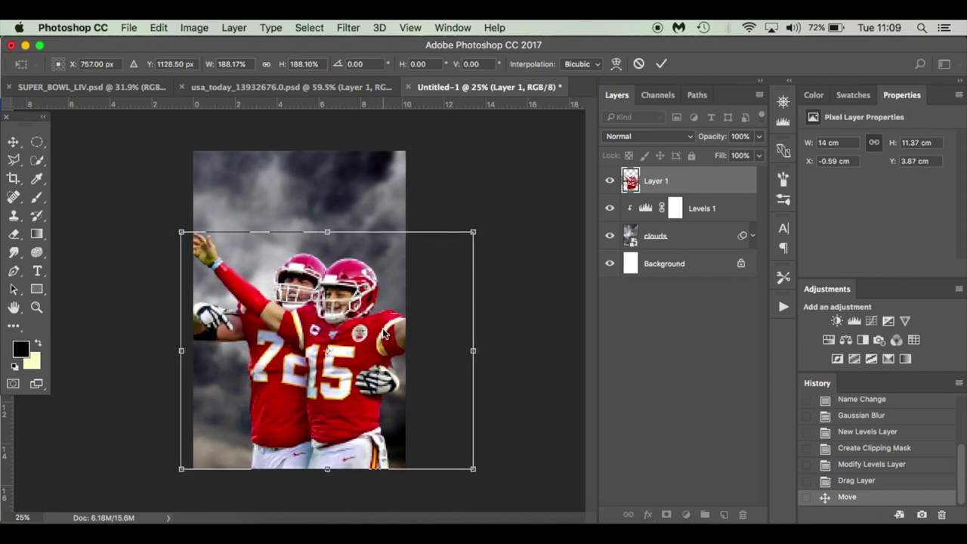
{"action": "key", "text": "Return"}
{"action": "left_click", "coordinate": [128, 83]}
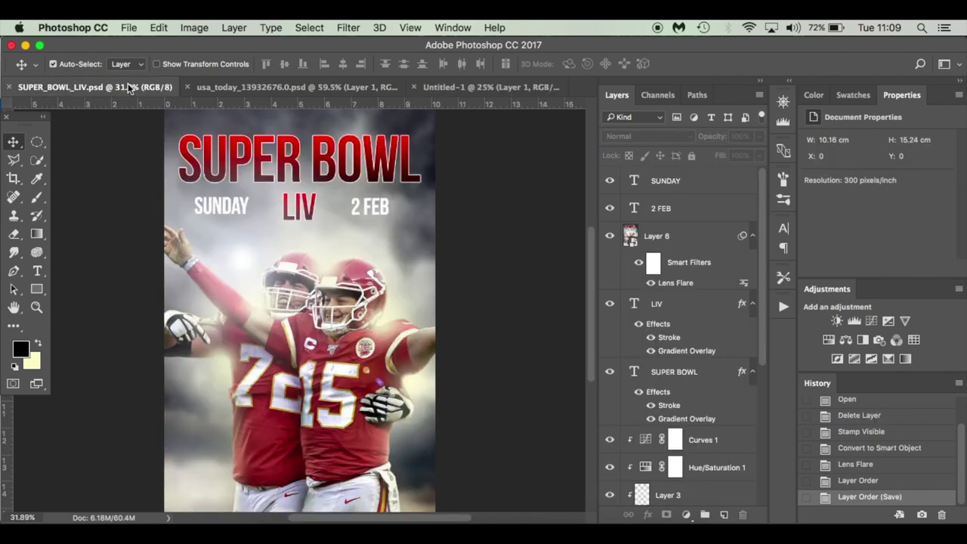
{"action": "left_click", "coordinate": [466, 87]}
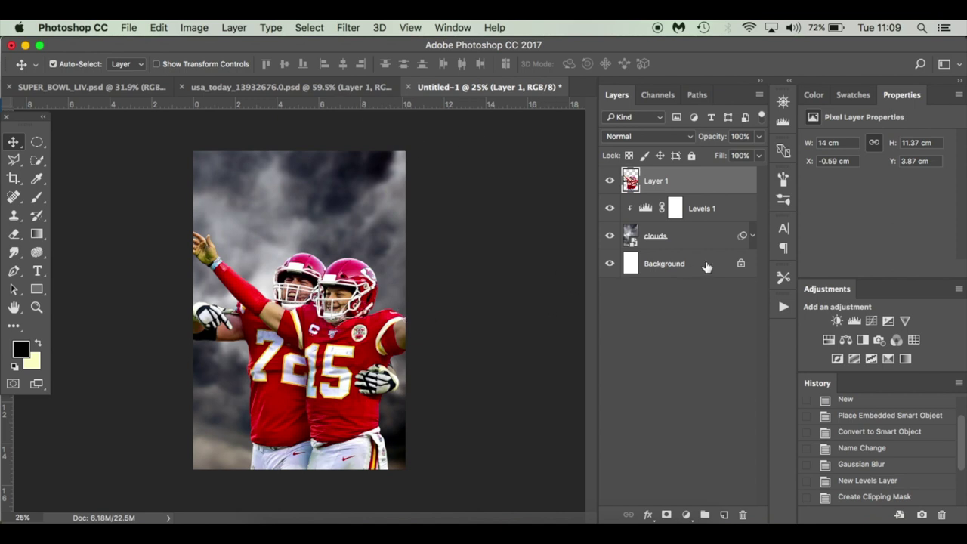
Step: Add a new layer above Levels 1 and set up a soft white 396 px brush
{"action": "left_click", "coordinate": [736, 218]}
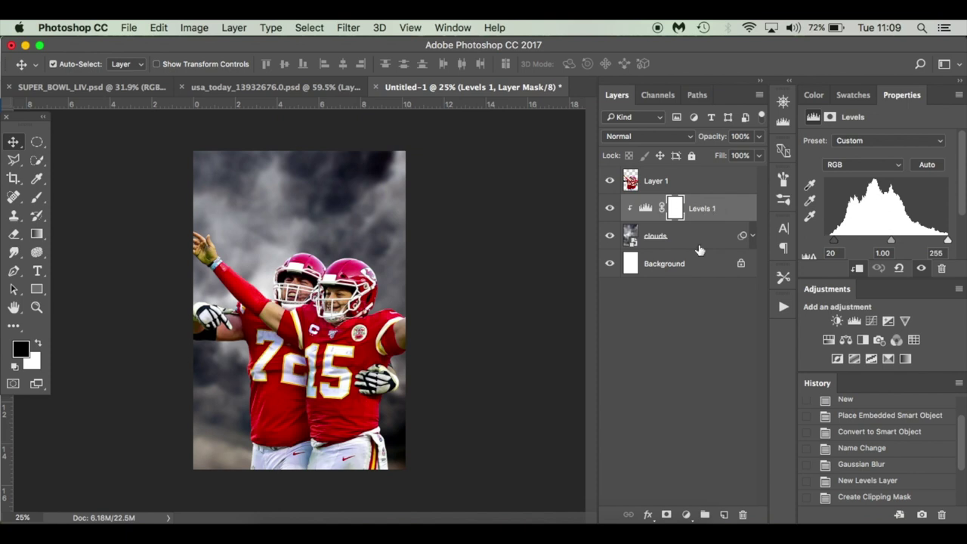
{"action": "left_click", "coordinate": [725, 514]}
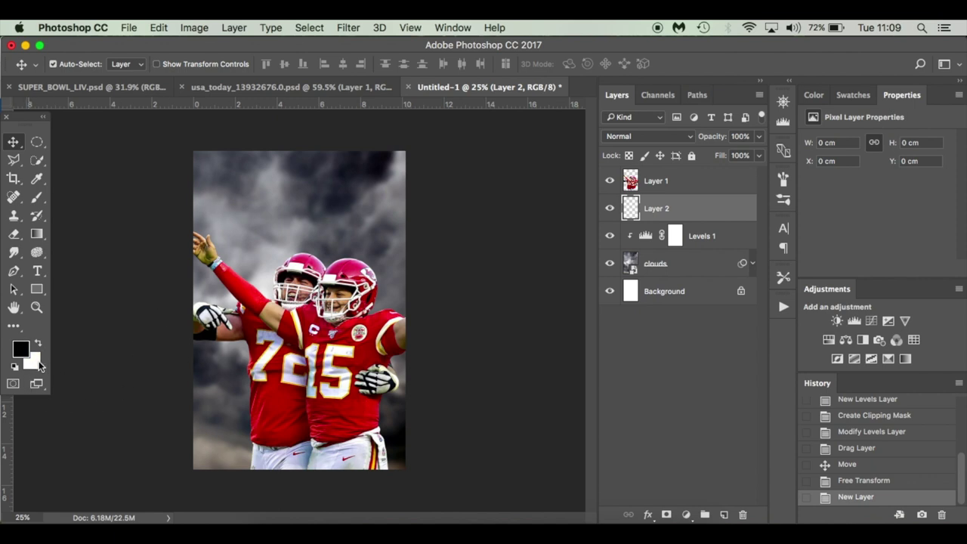
{"action": "key", "text": "x"}
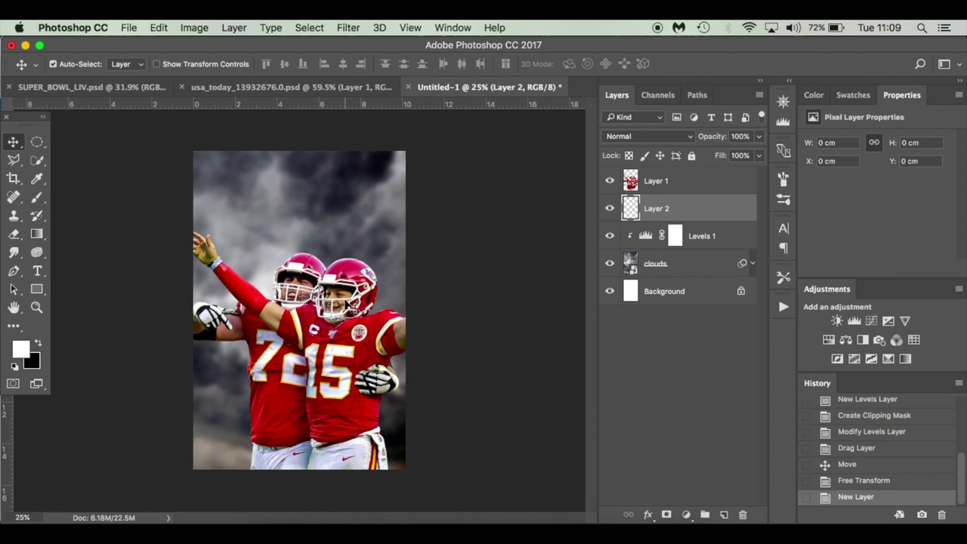
{"action": "key", "text": "b"}
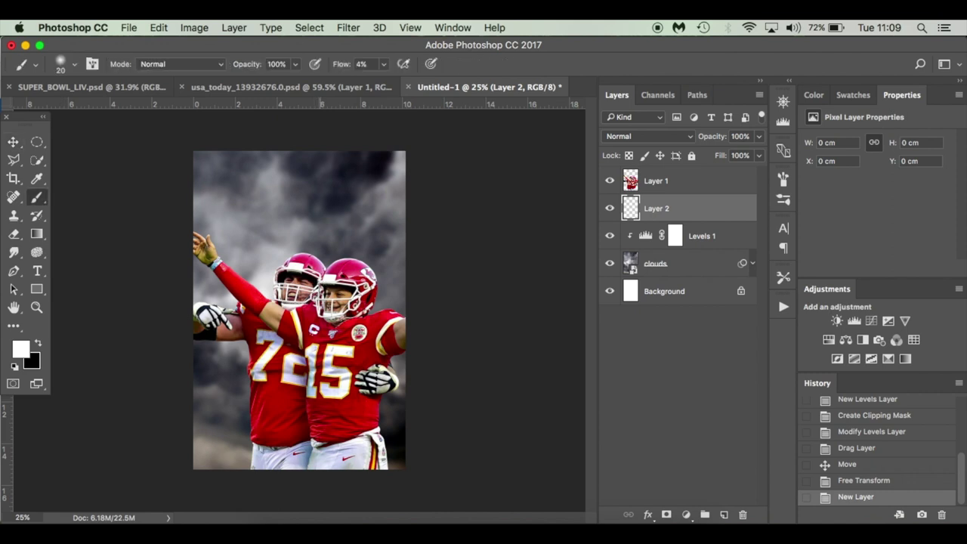
{"action": "right_click", "coordinate": [321, 218]}
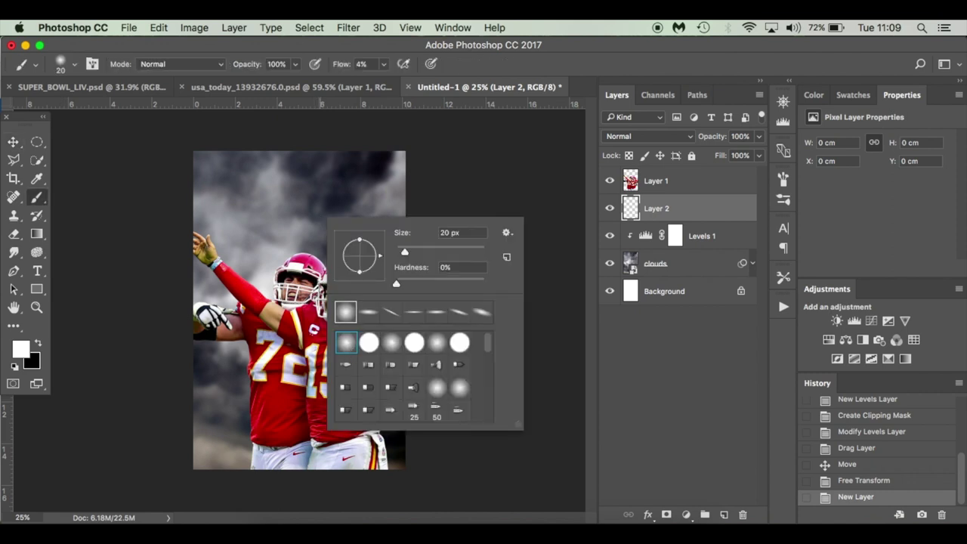
{"action": "left_click_drag", "start_coordinate": [405, 255], "coordinate": [471, 254]}
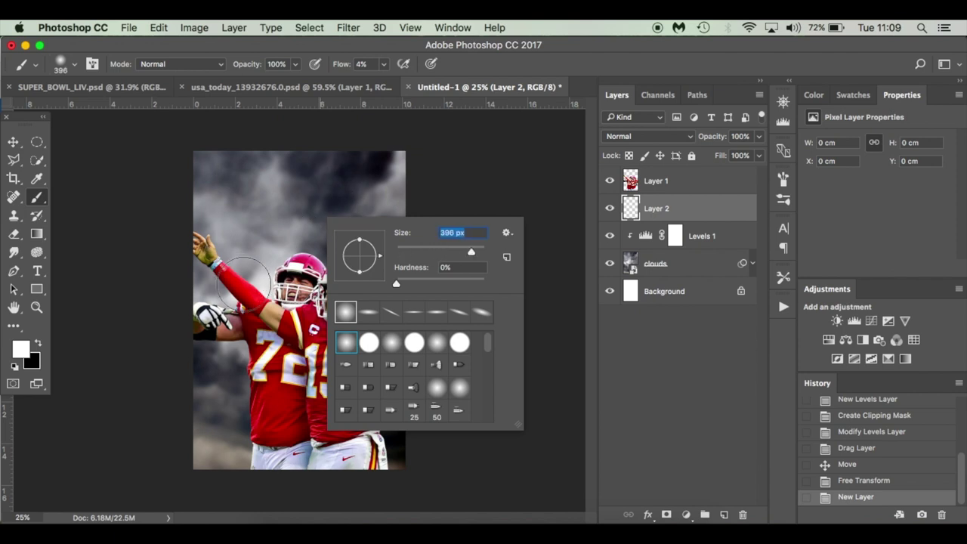
Step: Raise brush flow to 20% and paint soft white glow around the two players
{"action": "left_click", "coordinate": [448, 174]}
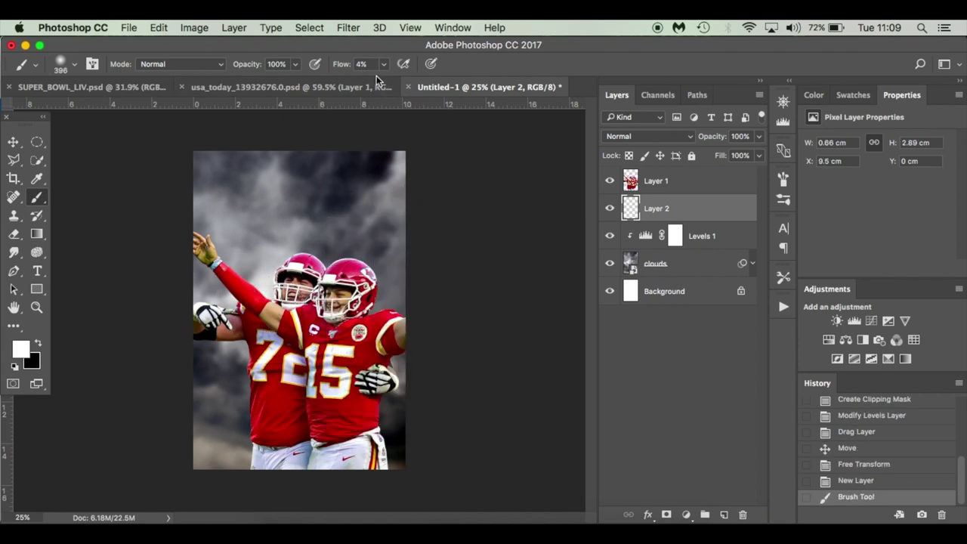
{"action": "left_click_drag", "start_coordinate": [337, 68], "coordinate": [342, 66]}
{"action": "left_click_drag", "start_coordinate": [344, 68], "coordinate": [346, 67]}
{"action": "left_click_drag", "start_coordinate": [309, 258], "coordinate": [278, 300]}
{"action": "left_click", "coordinate": [278, 301]}
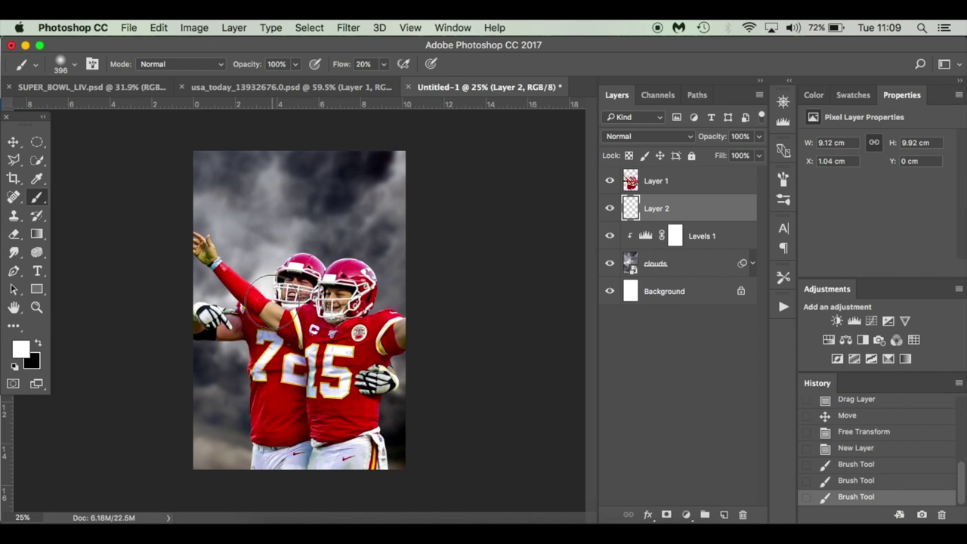
{"action": "left_click", "coordinate": [278, 300]}
{"action": "left_click", "coordinate": [277, 306]}
{"action": "key", "text": "bracketright"}
{"action": "key", "text": "bracketright"}
{"action": "key", "text": "bracketright"}
{"action": "key", "text": "bracketright"}
{"action": "key", "text": "bracketright"}
{"action": "left_click_drag", "start_coordinate": [318, 264], "coordinate": [325, 260]}
{"action": "key", "text": "bracketleft"}
{"action": "left_click", "coordinate": [348, 344]}
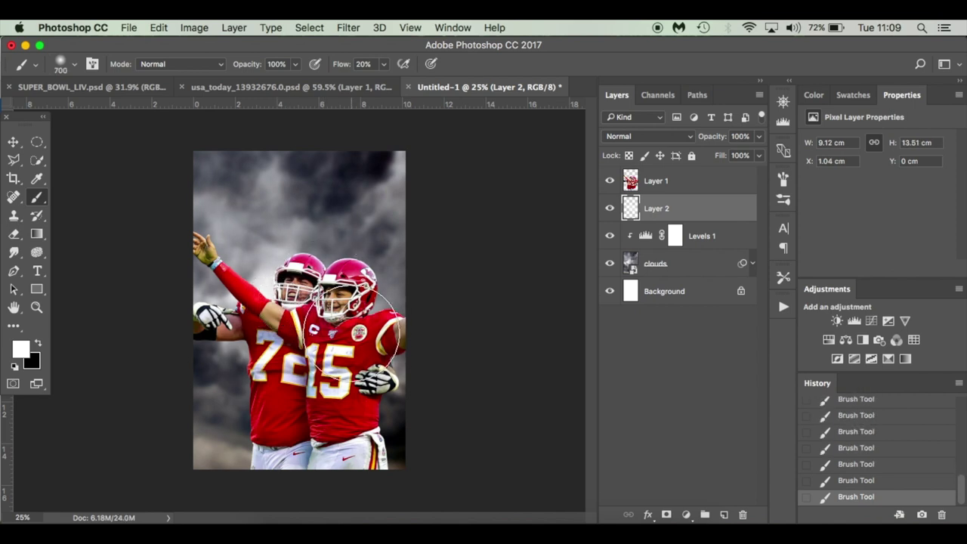
{"action": "mouse_move", "coordinate": [352, 333]}
{"action": "left_mouse_down"}
{"action": "mouse_move", "coordinate": [335, 367]}
{"action": "mouse_move", "coordinate": [354, 374]}
{"action": "left_mouse_up"}
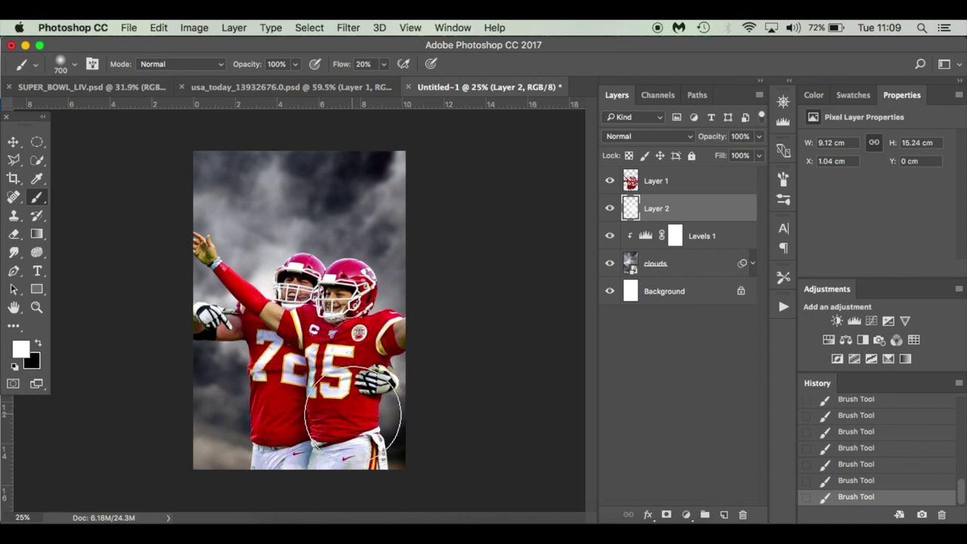
{"action": "left_click_drag", "start_coordinate": [255, 399], "coordinate": [269, 406]}
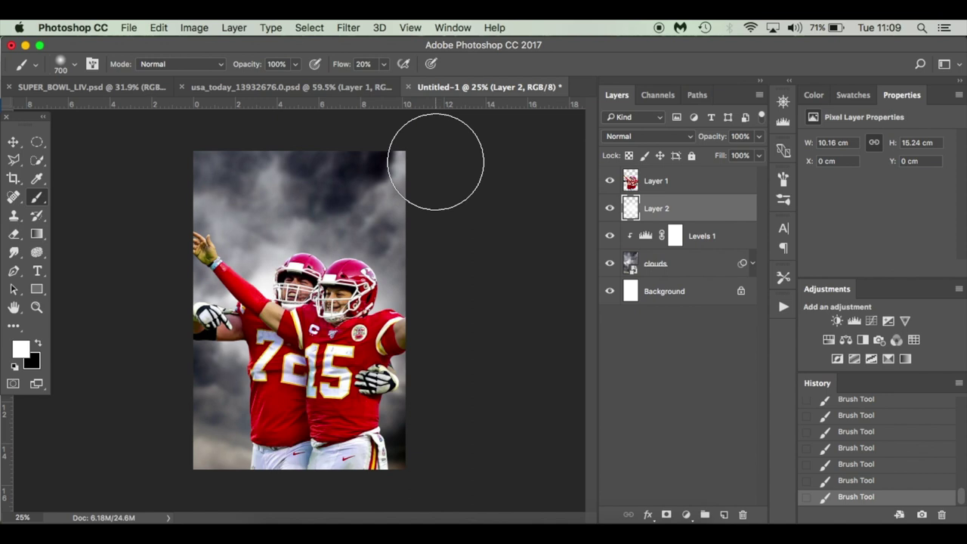
Step: Brighten the jersey edges, top-right clouds, left edge and bottom-left corner with smaller strokes
{"action": "key", "text": "bracketleft"}
{"action": "key", "text": "bracketleft"}
{"action": "key", "text": "bracketleft"}
{"action": "left_click_drag", "start_coordinate": [411, 165], "coordinate": [408, 164]}
{"action": "key", "text": "bracketleft"}
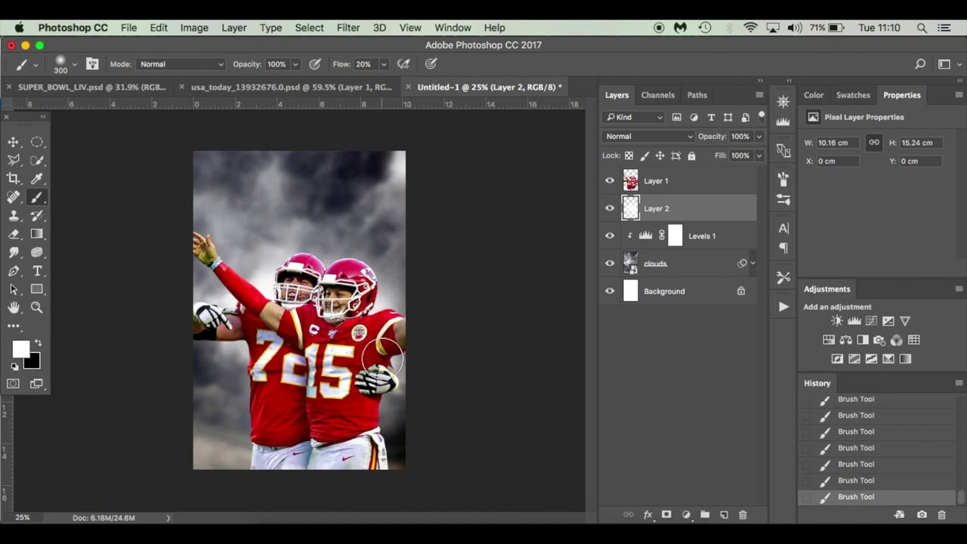
{"action": "mouse_move", "coordinate": [383, 359]}
{"action": "left_mouse_down"}
{"action": "mouse_move", "coordinate": [383, 434]}
{"action": "mouse_move", "coordinate": [373, 446]}
{"action": "left_mouse_up"}
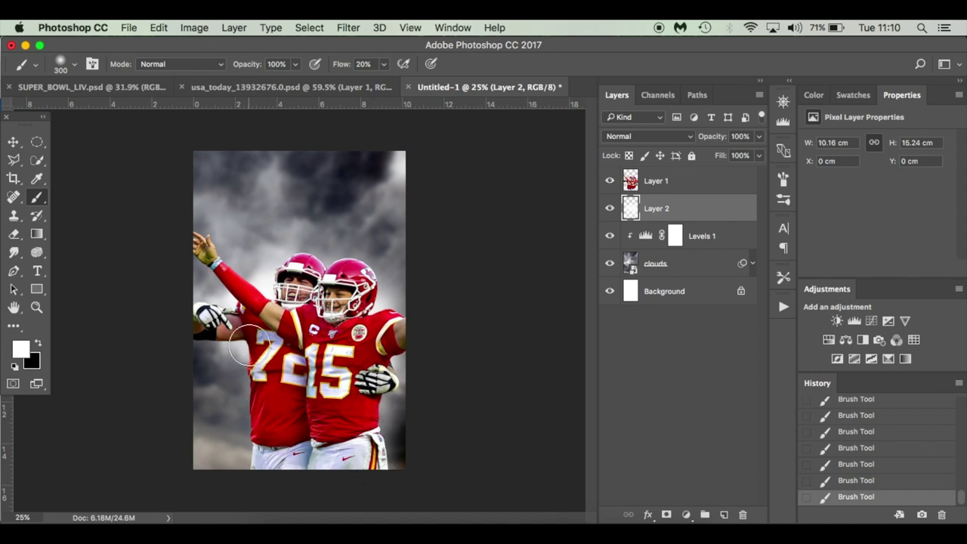
{"action": "mouse_move", "coordinate": [245, 360]}
{"action": "left_mouse_down"}
{"action": "mouse_move", "coordinate": [254, 417]}
{"action": "mouse_move", "coordinate": [253, 361]}
{"action": "left_mouse_up"}
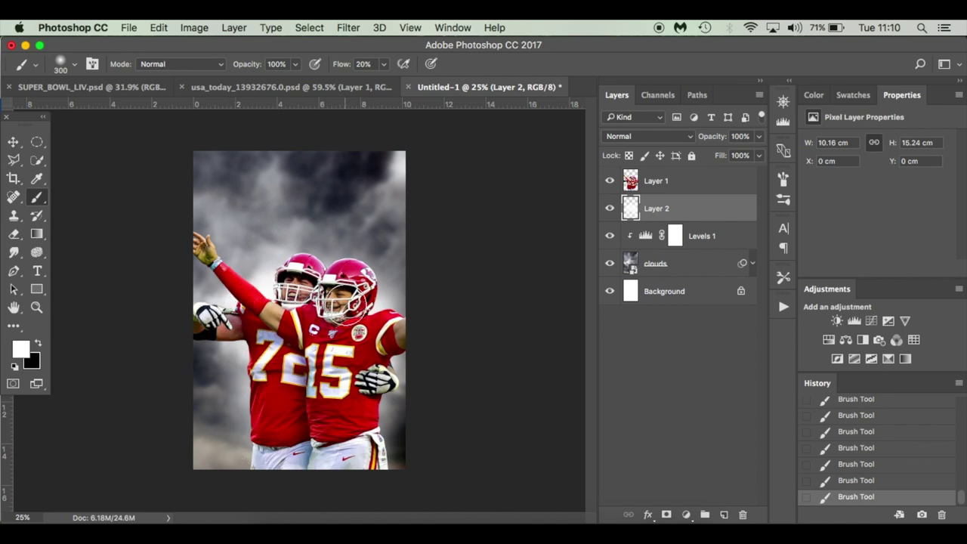
{"action": "key", "text": "bracketright"}
{"action": "key", "text": "bracketright"}
{"action": "key", "text": "bracketright"}
{"action": "key", "text": "bracketright"}
{"action": "key", "text": "bracketright"}
{"action": "key", "text": "bracketright"}
{"action": "key", "text": "bracketright"}
{"action": "key", "text": "bracketright"}
{"action": "key", "text": "bracketright"}
{"action": "key", "text": "bracketright"}
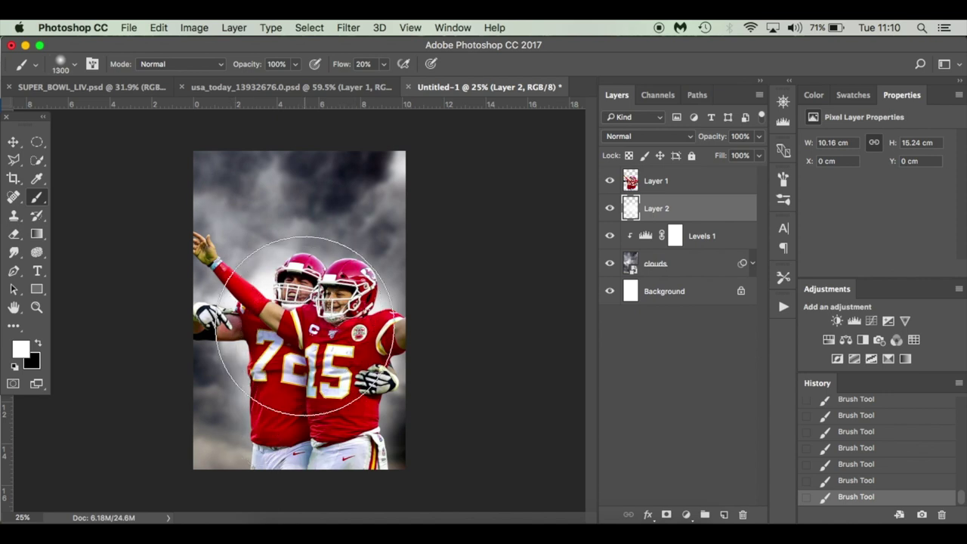
{"action": "mouse_move", "coordinate": [310, 335]}
{"action": "left_mouse_down"}
{"action": "mouse_move", "coordinate": [328, 378]}
{"action": "mouse_move", "coordinate": [251, 425]}
{"action": "mouse_move", "coordinate": [311, 369]}
{"action": "mouse_move", "coordinate": [314, 410]}
{"action": "left_mouse_up"}
{"action": "key", "text": "super+z"}
{"action": "key", "text": "bracketleft"}
{"action": "key", "text": "bracketleft"}
{"action": "key", "text": "bracketleft"}
{"action": "key", "text": "bracketleft"}
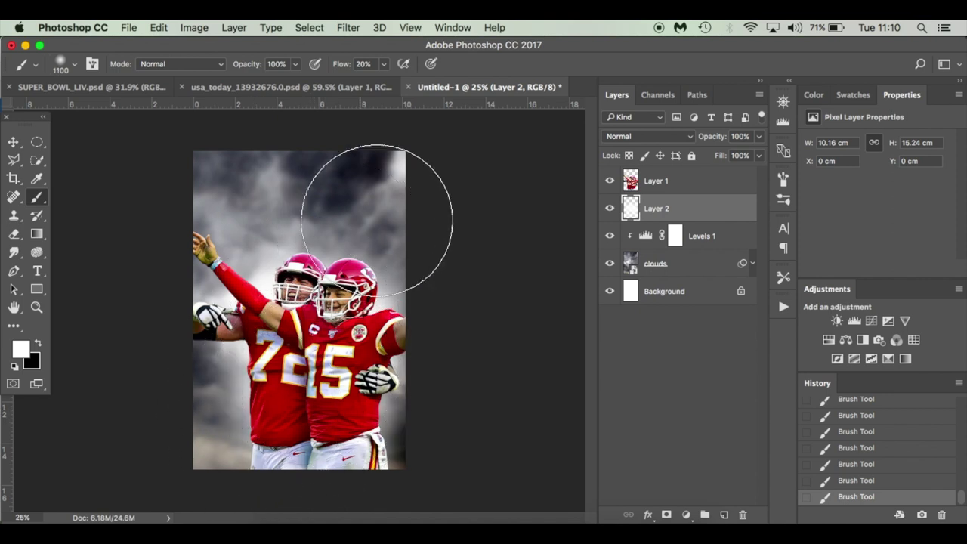
{"action": "key", "text": "bracketleft"}
{"action": "key", "text": "bracketleft"}
{"action": "key", "text": "bracketleft"}
{"action": "key", "text": "bracketleft"}
{"action": "key", "text": "bracketleft"}
{"action": "left_click_drag", "start_coordinate": [400, 163], "coordinate": [404, 167]}
{"action": "mouse_move", "coordinate": [184, 227]}
{"action": "left_mouse_down"}
{"action": "mouse_move", "coordinate": [198, 216]}
{"action": "mouse_move", "coordinate": [186, 213]}
{"action": "left_mouse_up"}
{"action": "left_click", "coordinate": [185, 468]}
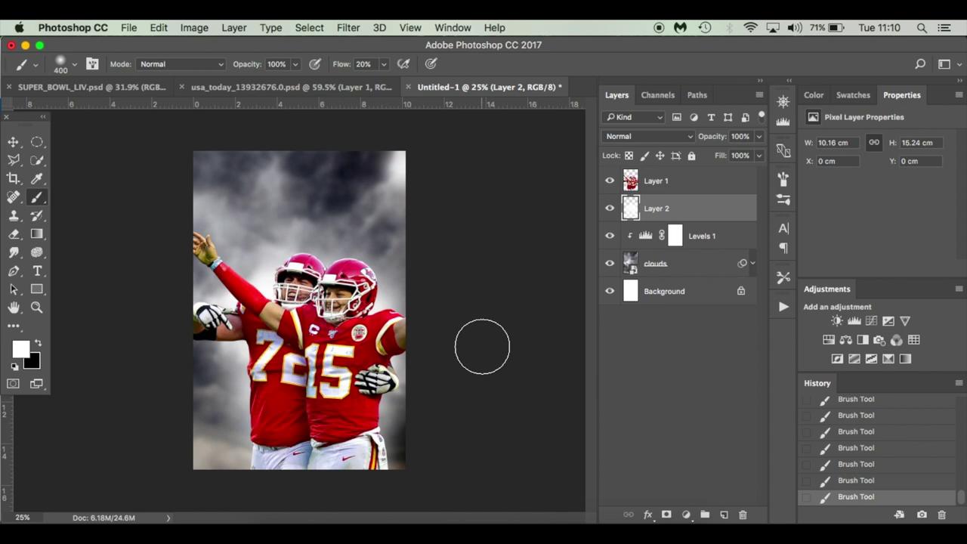
Step: Toggle Layer 2's visibility several times to compare the glow before and after
{"action": "left_click", "coordinate": [610, 208]}
{"action": "left_click", "coordinate": [611, 209]}
{"action": "left_click", "coordinate": [611, 209]}
{"action": "left_click", "coordinate": [611, 209]}
{"action": "left_click", "coordinate": [611, 209]}
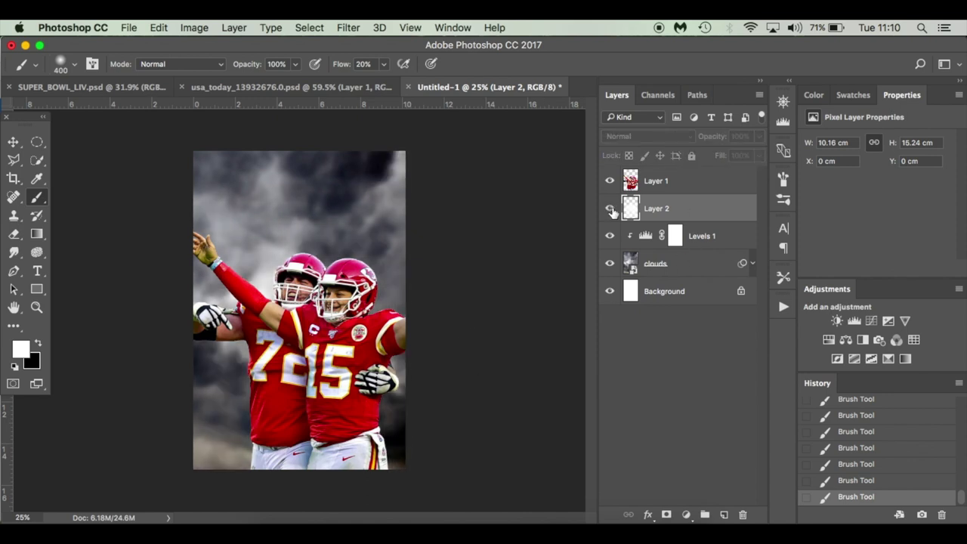
{"action": "left_click", "coordinate": [610, 208]}
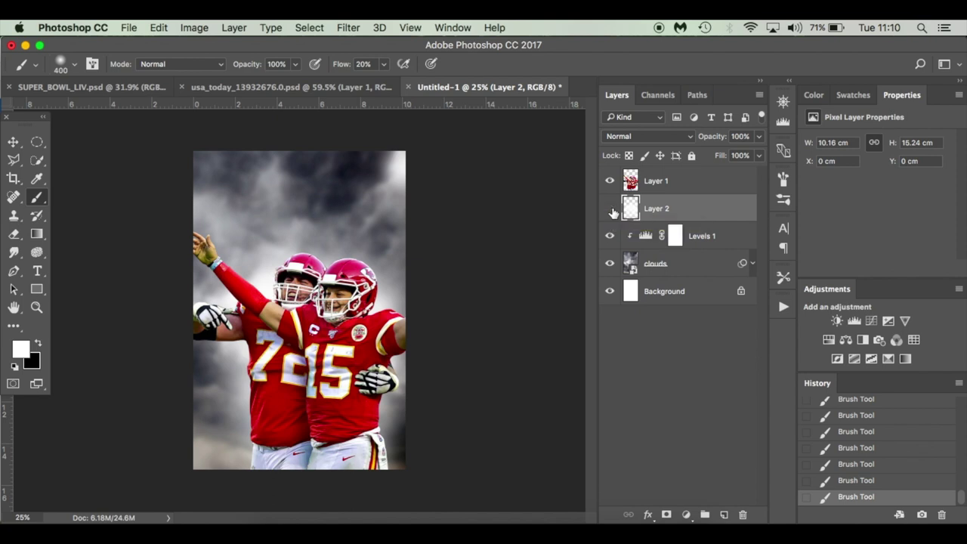
{"action": "left_click", "coordinate": [611, 209]}
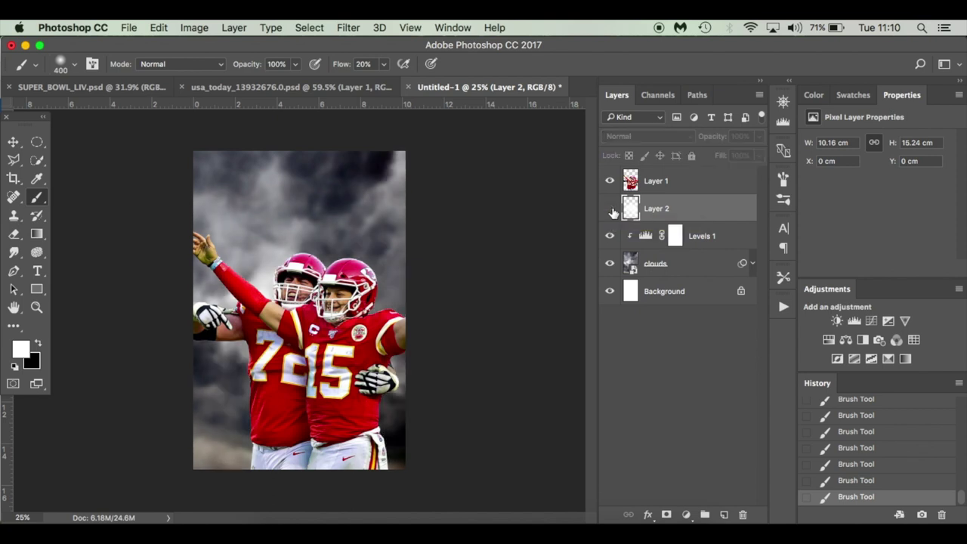
{"action": "left_click", "coordinate": [611, 209]}
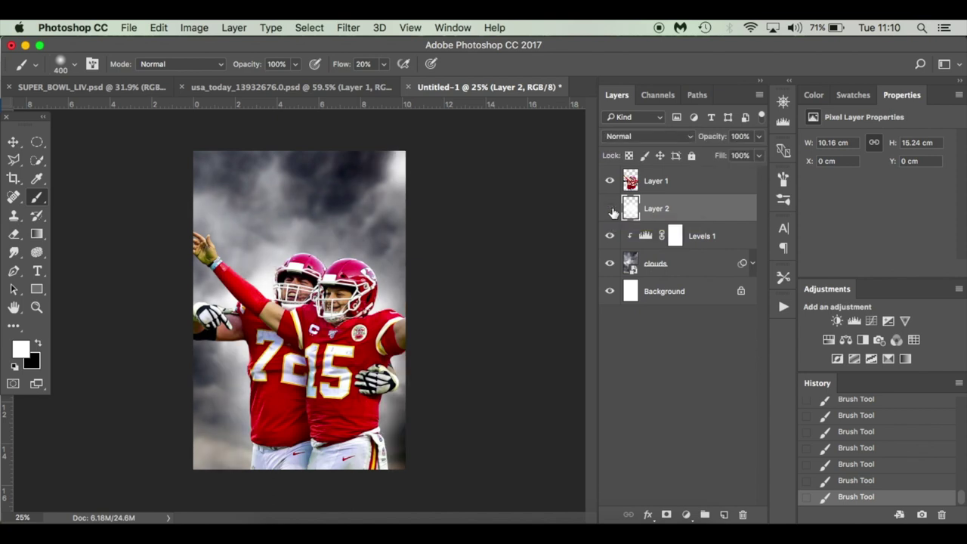
{"action": "left_click", "coordinate": [611, 209]}
{"action": "left_click", "coordinate": [611, 209]}
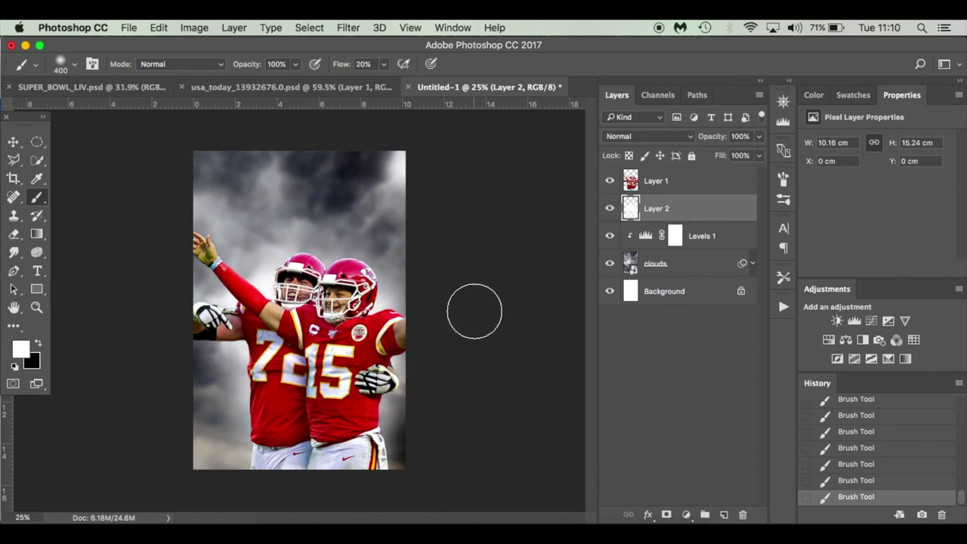
{"action": "key", "text": "v"}
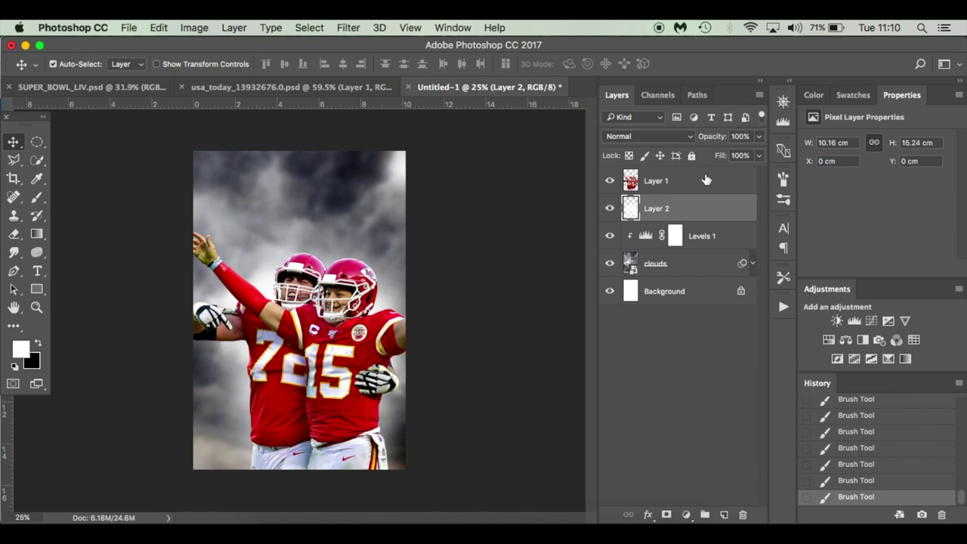
Step: Add a new Layer 3 above the players' Layer 1 and clip it to them
{"action": "left_click", "coordinate": [697, 190]}
{"action": "scroll", "coordinate": [425, 293], "scroll_direction": "up", "scroll_amount": 5}
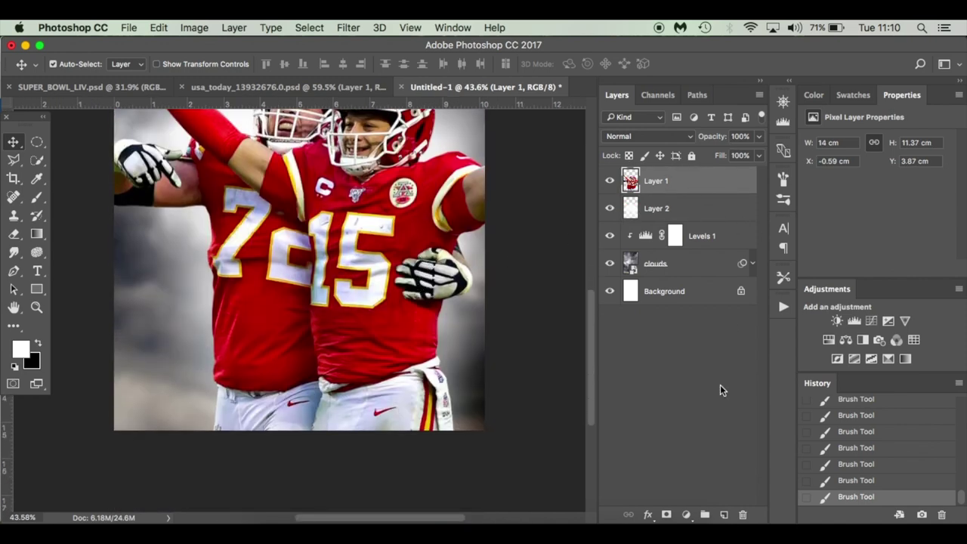
{"action": "left_click", "coordinate": [724, 514]}
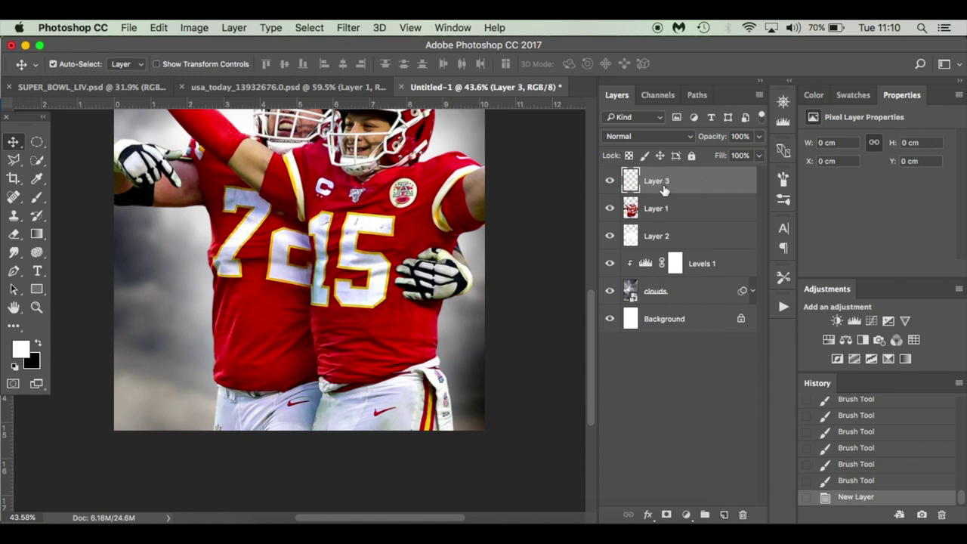
{"action": "left_click_drag", "start_coordinate": [663, 190], "coordinate": [702, 195]}
{"action": "left_click", "coordinate": [704, 195], "text": "alt"}
Step: Dab small white highlights along the glove edge and near the face mask
{"action": "key", "text": "b"}
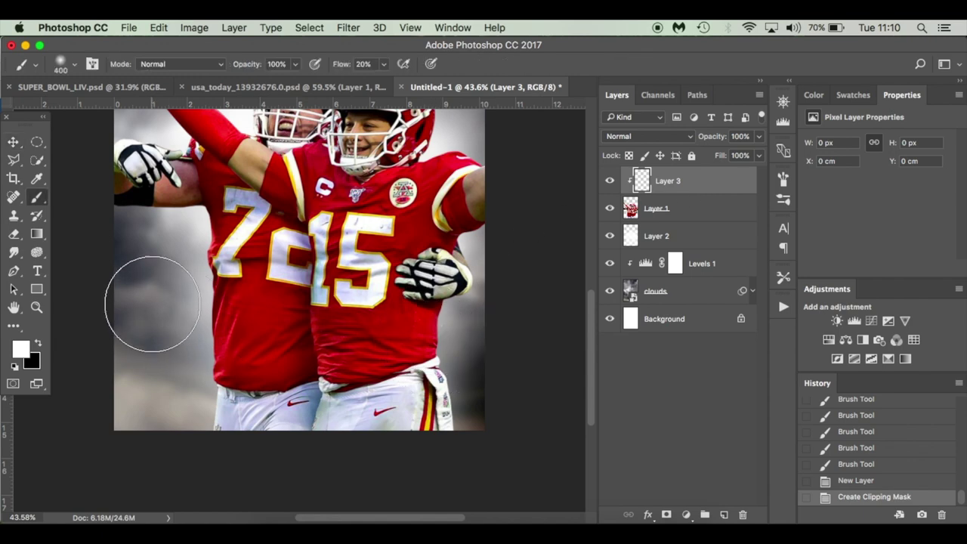
{"action": "mouse_move", "coordinate": [216, 330]}
{"action": "left_mouse_down"}
{"action": "mouse_move", "coordinate": [174, 341]}
{"action": "mouse_move", "coordinate": [227, 332]}
{"action": "left_mouse_up"}
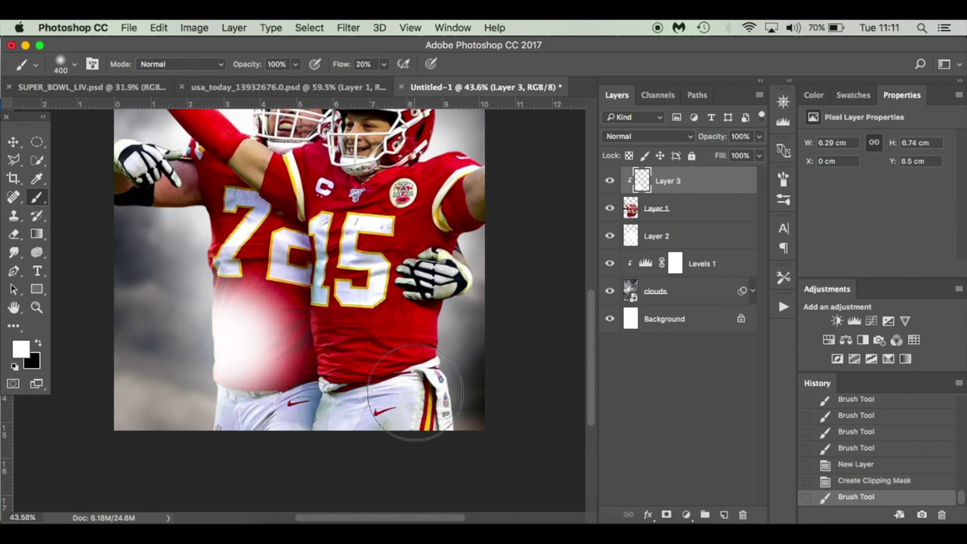
{"action": "key", "text": "super+z"}
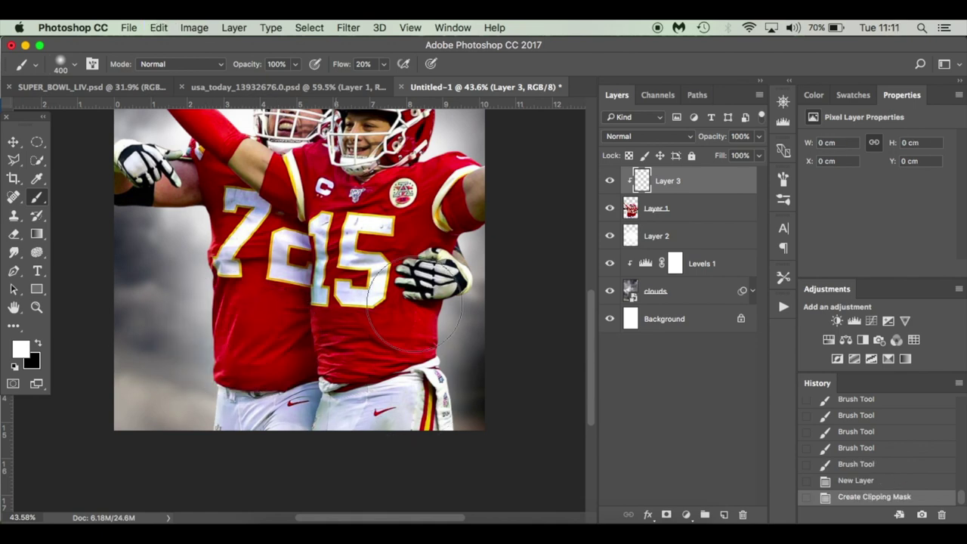
{"action": "scroll", "coordinate": [378, 345], "scroll_direction": "up", "scroll_amount": 5}
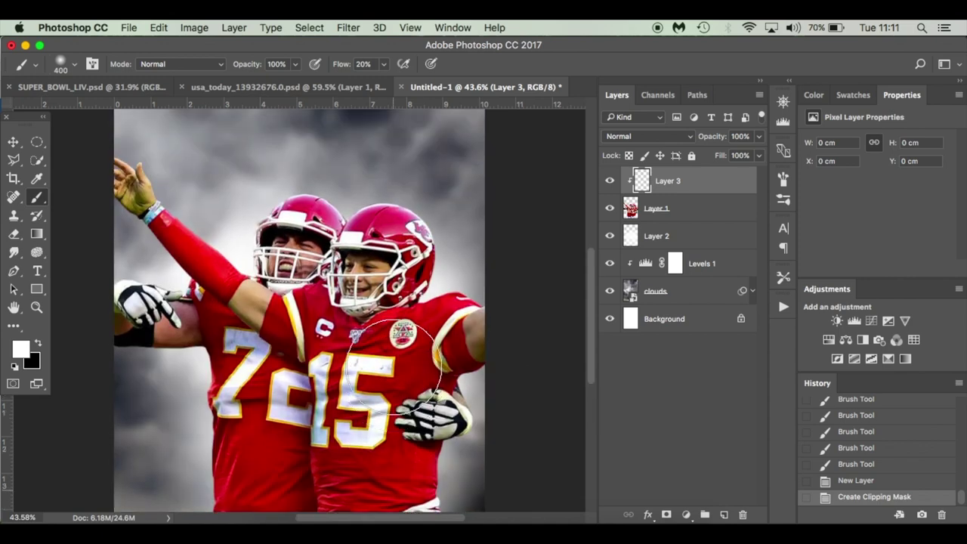
{"action": "key", "text": "bracketleft"}
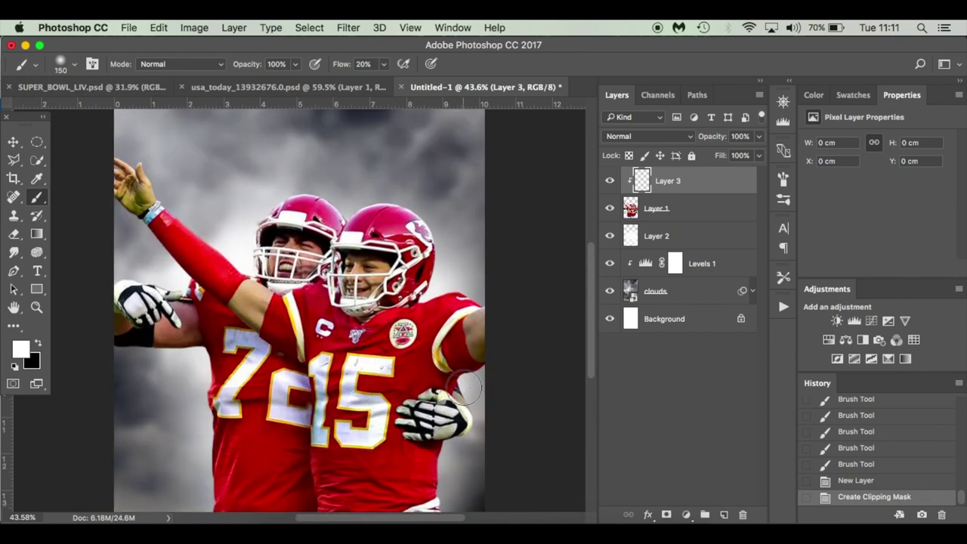
{"action": "key", "text": "bracketleft"}
{"action": "key", "text": "bracketleft"}
{"action": "key", "text": "bracketleft"}
{"action": "key", "text": "bracketleft"}
{"action": "left_click", "coordinate": [464, 385]}
{"action": "left_click", "coordinate": [464, 386]}
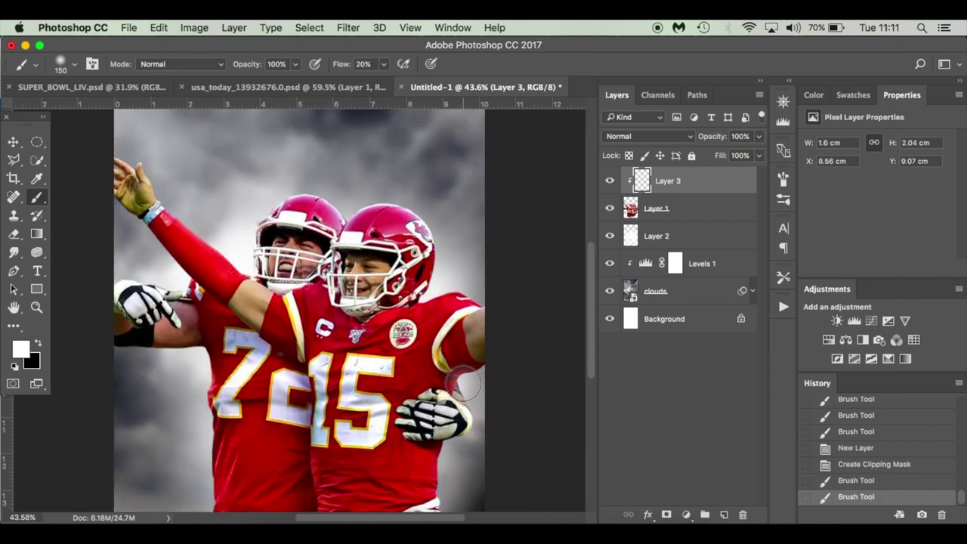
{"action": "left_click", "coordinate": [463, 383]}
{"action": "left_click", "coordinate": [461, 382]}
{"action": "left_click", "coordinate": [461, 381]}
{"action": "left_click", "coordinate": [462, 382]}
{"action": "left_click", "coordinate": [463, 382]}
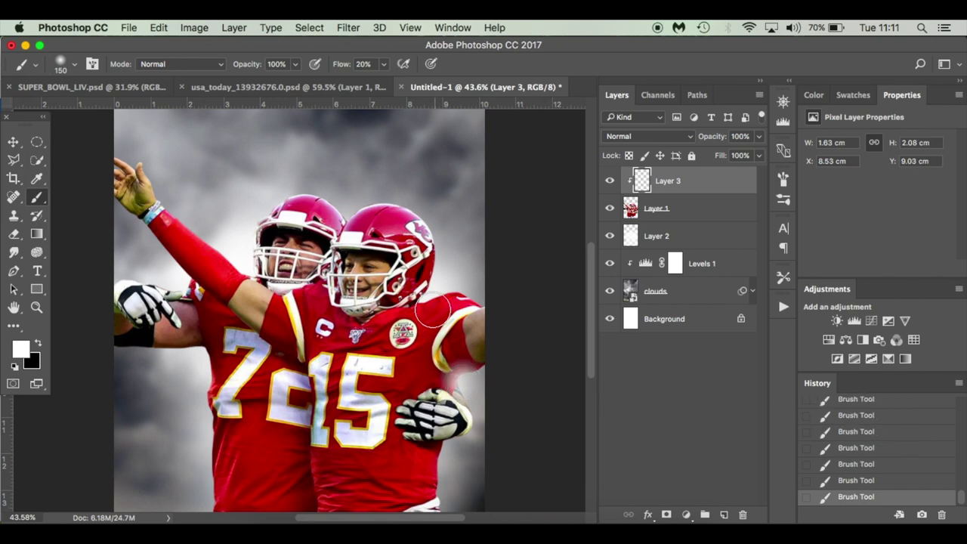
{"action": "left_click", "coordinate": [426, 301]}
{"action": "left_click", "coordinate": [428, 299]}
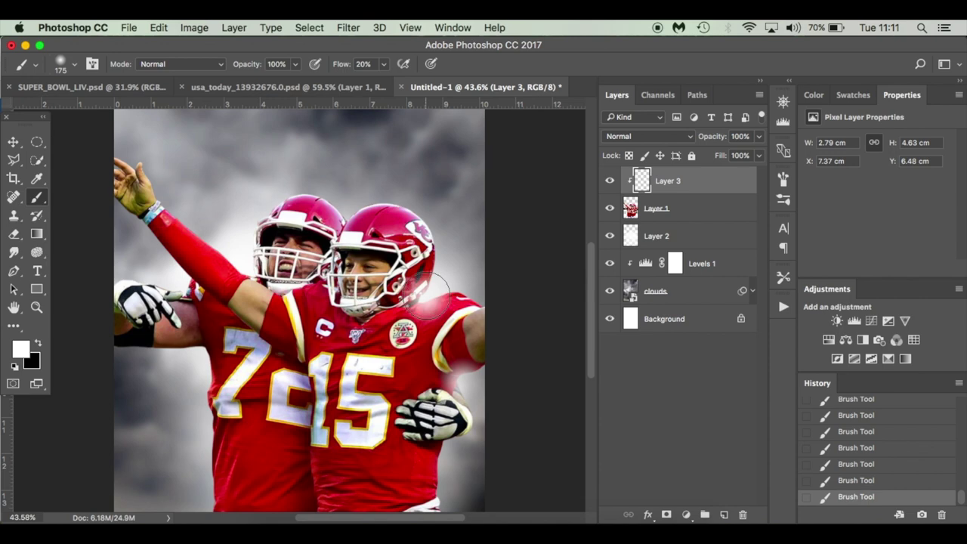
Step: Paint larger white glow around the face mask, glove, left arm and jersey edge
{"action": "key", "text": "bracketright"}
{"action": "key", "text": "bracketright"}
{"action": "left_click", "coordinate": [437, 290]}
{"action": "left_click", "coordinate": [439, 288]}
{"action": "left_click", "coordinate": [424, 285]}
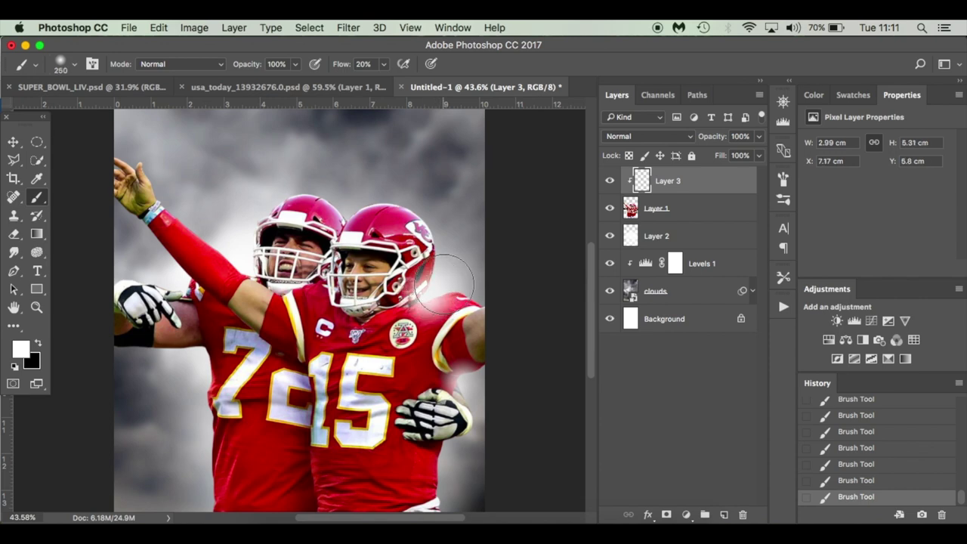
{"action": "left_click", "coordinate": [423, 288]}
{"action": "left_click", "coordinate": [476, 408]}
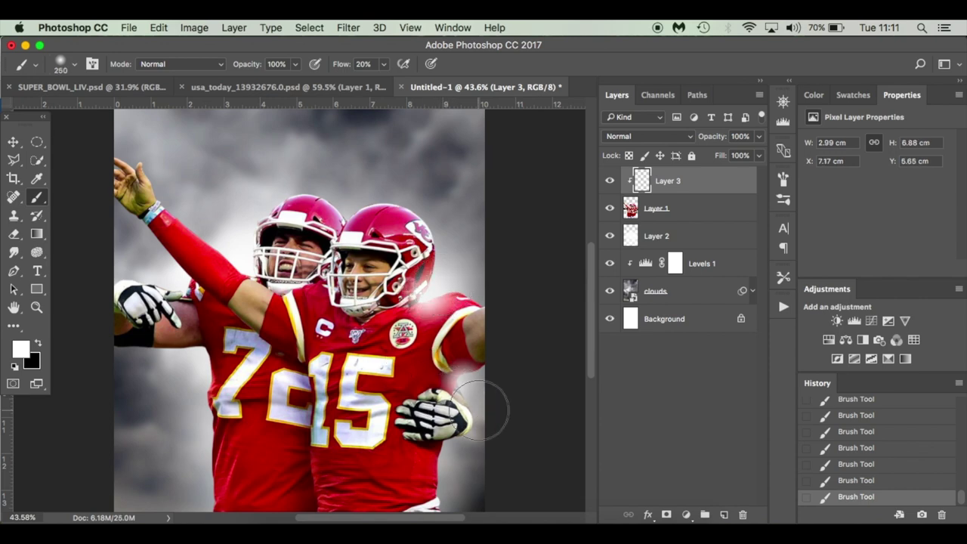
{"action": "left_click", "coordinate": [435, 461]}
{"action": "key", "text": "bracketleft"}
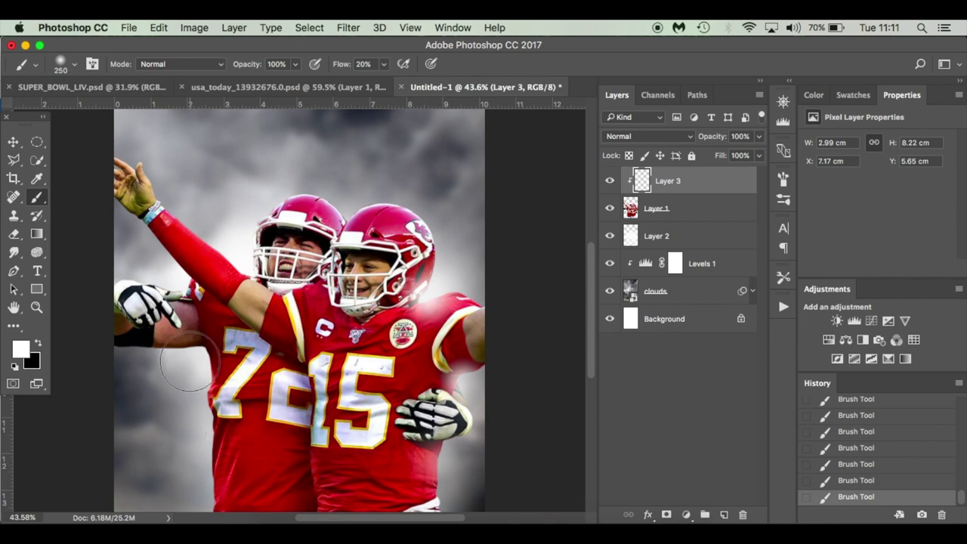
{"action": "left_click", "coordinate": [195, 361]}
{"action": "left_click", "coordinate": [196, 363]}
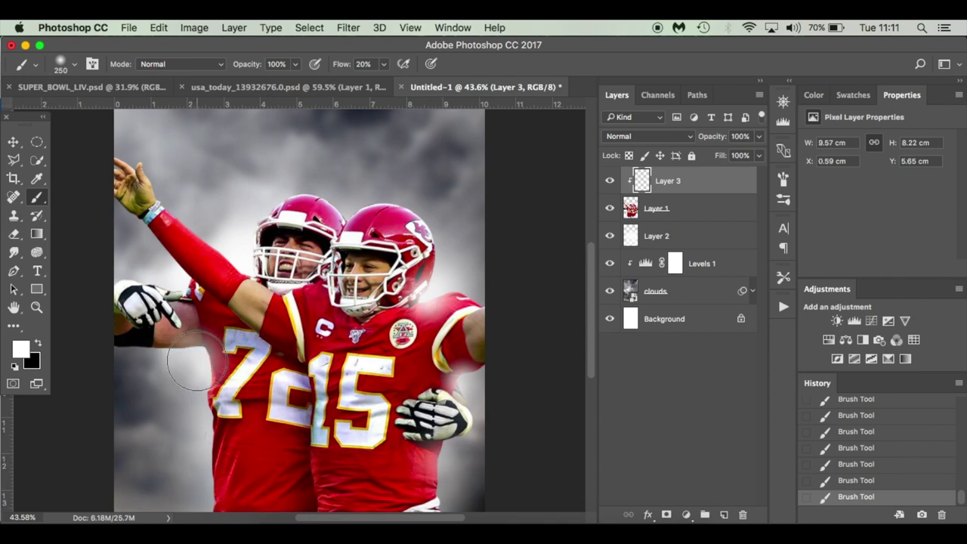
{"action": "key", "text": "bracketleft"}
{"action": "key", "text": "bracketleft"}
{"action": "key", "text": "bracketleft"}
{"action": "key", "text": "bracketleft"}
{"action": "key", "text": "bracketleft"}
{"action": "key", "text": "bracketleft"}
{"action": "key", "text": "bracketleft"}
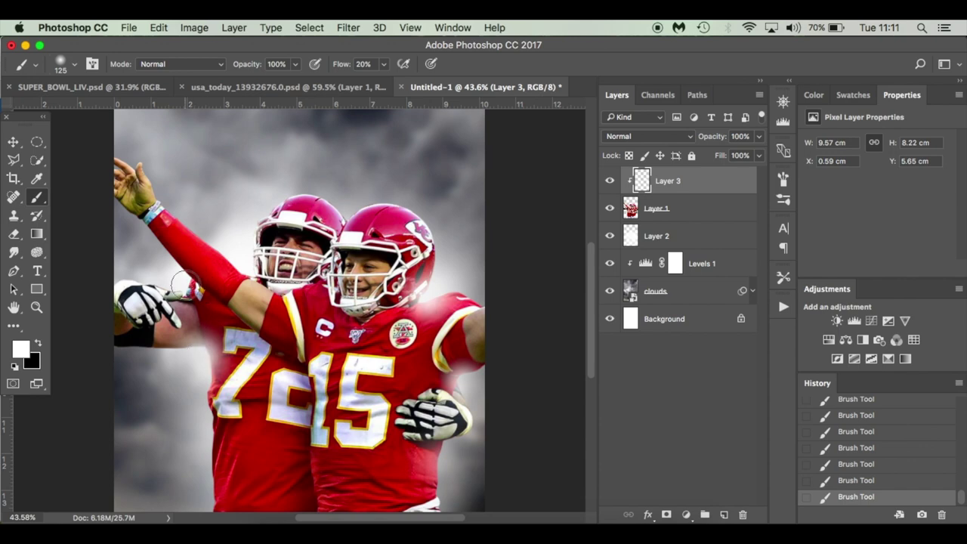
{"action": "key", "text": "bracketright"}
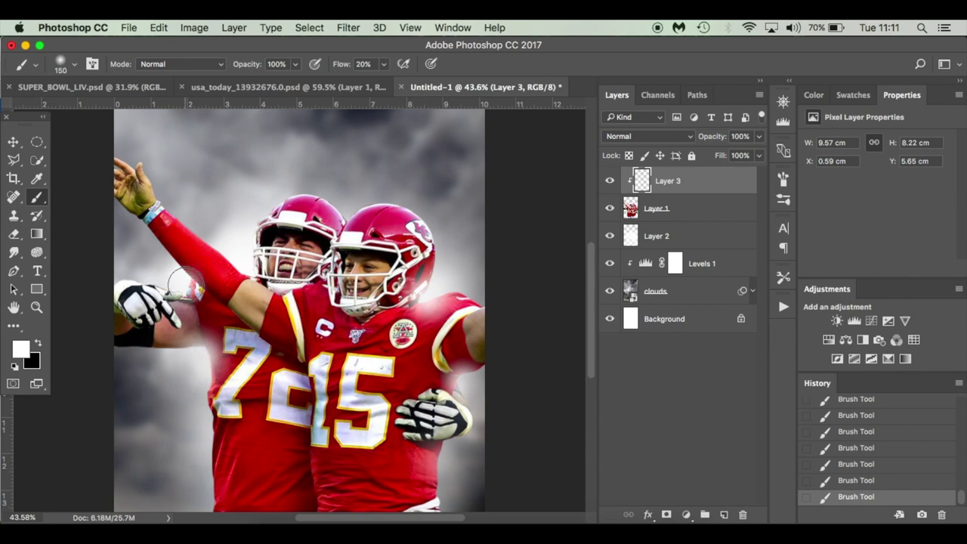
{"action": "key", "text": "bracketright"}
{"action": "key", "text": "bracketright"}
{"action": "key", "text": "bracketright"}
{"action": "mouse_move", "coordinate": [183, 281]}
{"action": "left_mouse_down"}
{"action": "mouse_move", "coordinate": [256, 269]}
{"action": "mouse_move", "coordinate": [245, 261]}
{"action": "mouse_move", "coordinate": [249, 270]}
{"action": "mouse_move", "coordinate": [295, 252]}
{"action": "mouse_move", "coordinate": [343, 219]}
{"action": "left_mouse_up"}
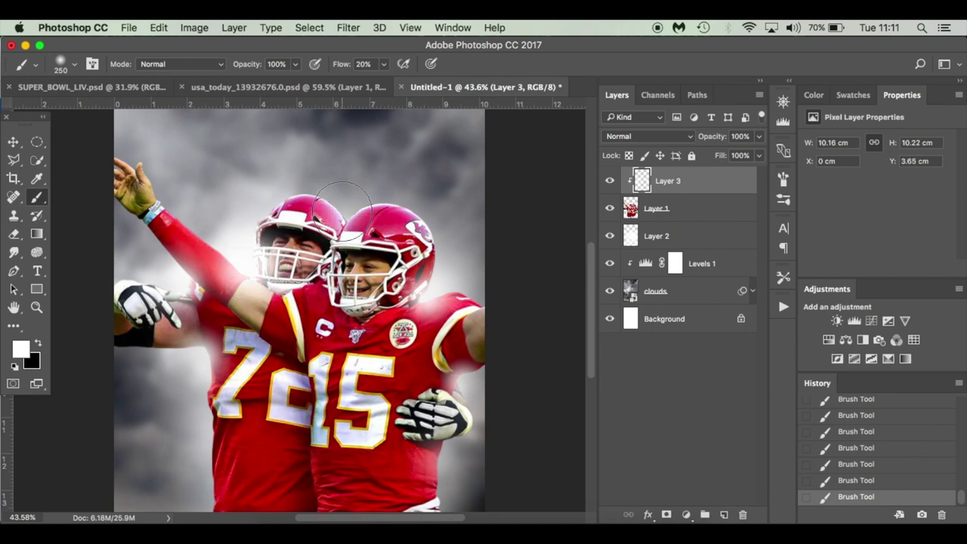
Step: Whiten between the helmets, beside the helmet, elbow and number 7, then view SUPER_BOWL_LIV.psd
{"action": "key", "text": "bracketleft"}
{"action": "key", "text": "bracketleft"}
{"action": "key", "text": "bracketleft"}
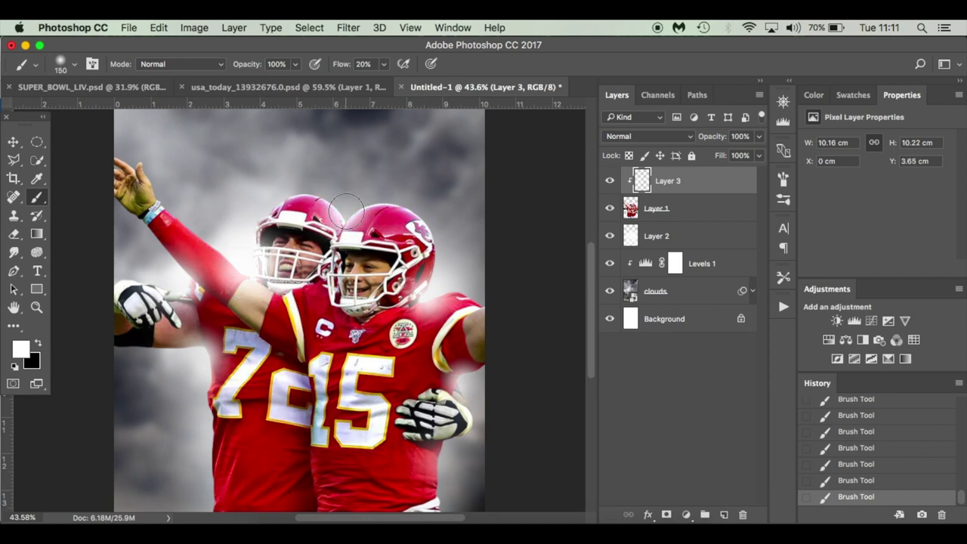
{"action": "left_click_drag", "start_coordinate": [346, 211], "coordinate": [347, 215]}
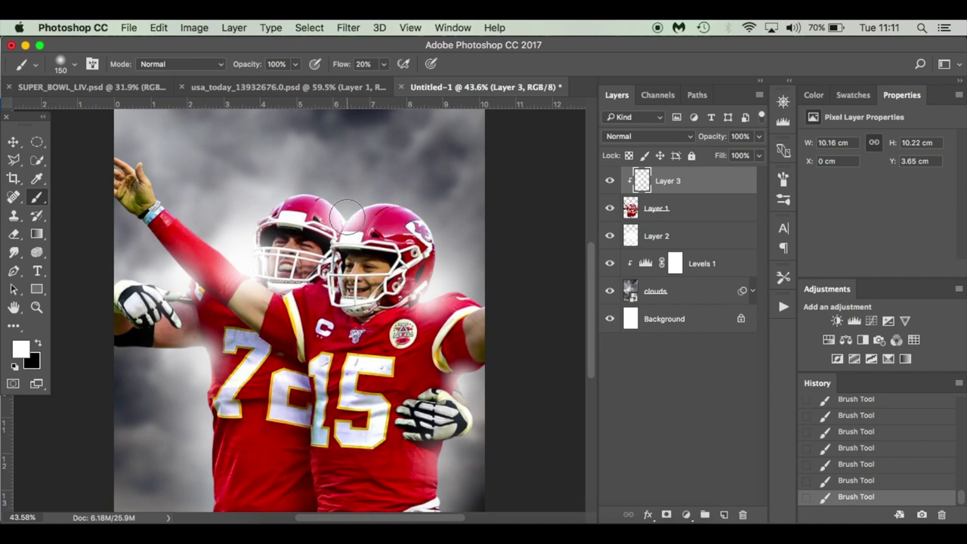
{"action": "key", "text": "bracketleft"}
{"action": "key", "text": "bracketleft"}
{"action": "key", "text": "bracketright"}
{"action": "key", "text": "bracketright"}
{"action": "key", "text": "bracketright"}
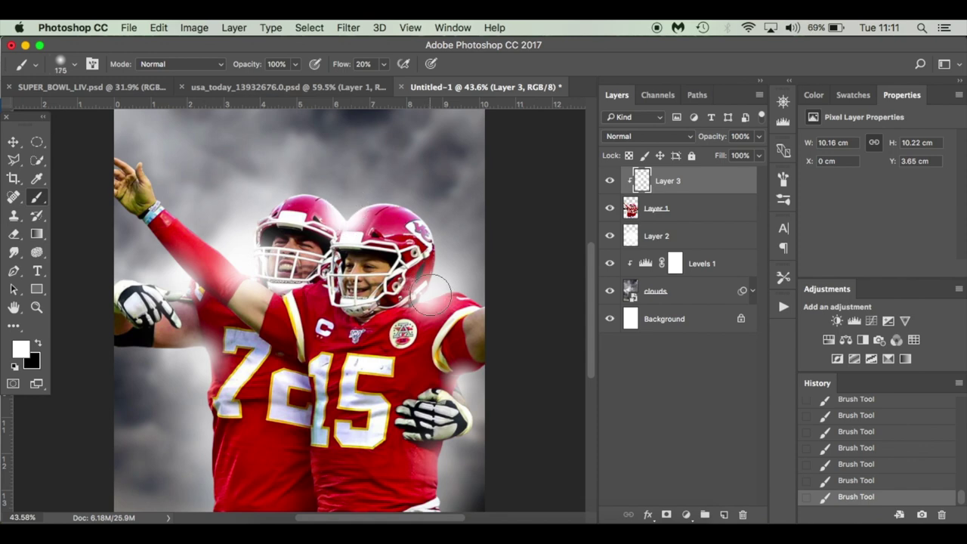
{"action": "mouse_move", "coordinate": [432, 295]}
{"action": "left_mouse_down"}
{"action": "mouse_move", "coordinate": [443, 287]}
{"action": "mouse_move", "coordinate": [484, 298]}
{"action": "mouse_move", "coordinate": [457, 293]}
{"action": "left_mouse_up"}
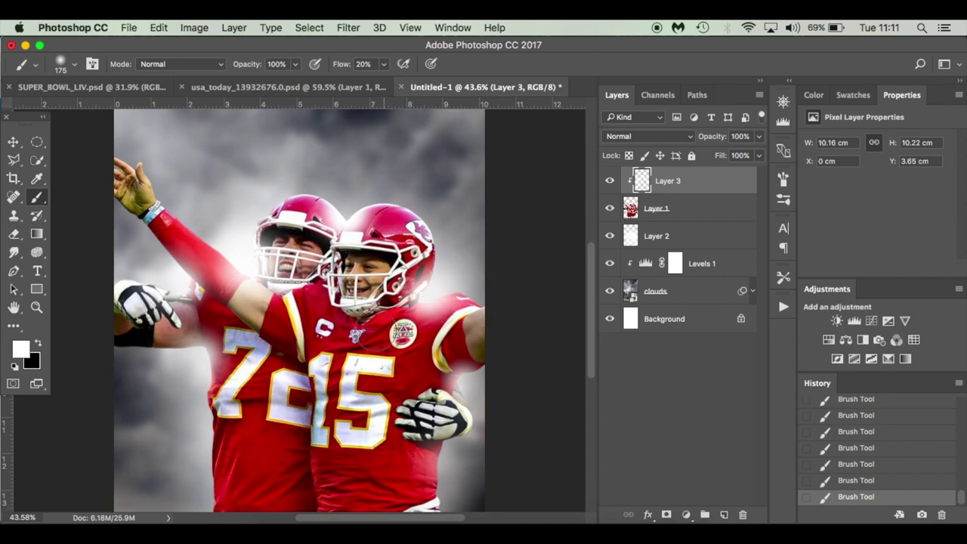
{"action": "mouse_move", "coordinate": [445, 390]}
{"action": "left_mouse_down"}
{"action": "mouse_move", "coordinate": [464, 397]}
{"action": "mouse_move", "coordinate": [468, 381]}
{"action": "mouse_move", "coordinate": [458, 408]}
{"action": "left_mouse_up"}
{"action": "left_click_drag", "start_coordinate": [444, 450], "coordinate": [437, 446]}
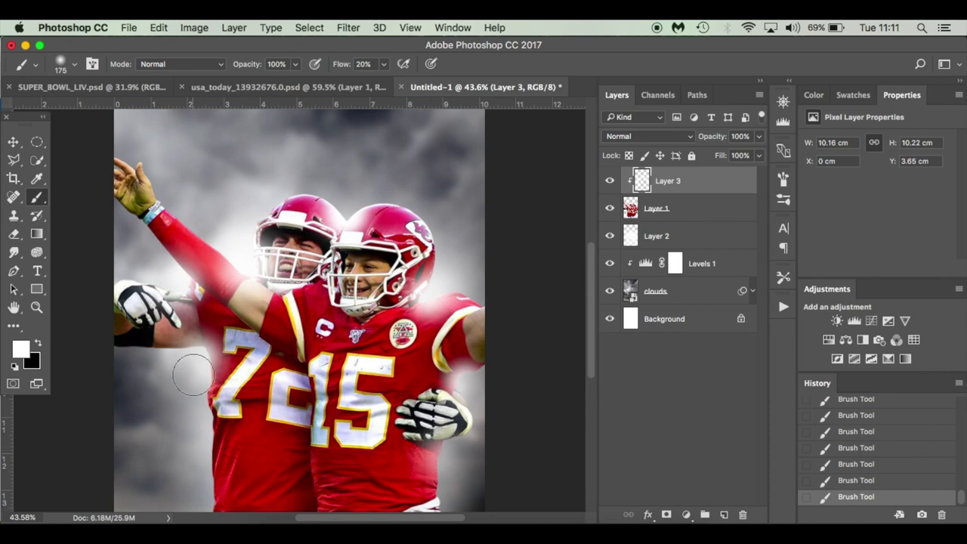
{"action": "mouse_move", "coordinate": [194, 375]}
{"action": "left_mouse_down"}
{"action": "mouse_move", "coordinate": [207, 413]}
{"action": "mouse_move", "coordinate": [192, 360]}
{"action": "mouse_move", "coordinate": [173, 355]}
{"action": "mouse_move", "coordinate": [205, 369]}
{"action": "mouse_move", "coordinate": [209, 409]}
{"action": "left_mouse_up"}
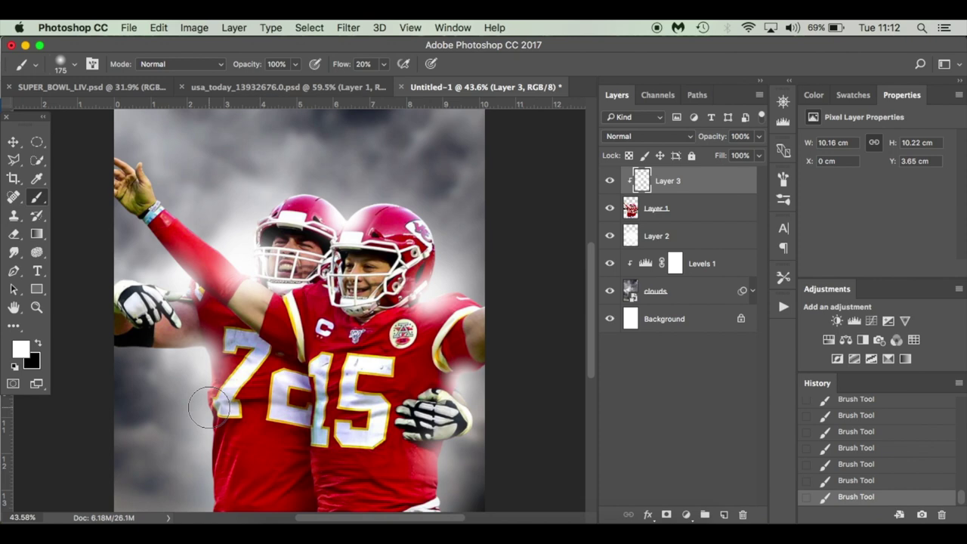
{"action": "scroll", "coordinate": [208, 409], "scroll_direction": "down", "scroll_amount": 2}
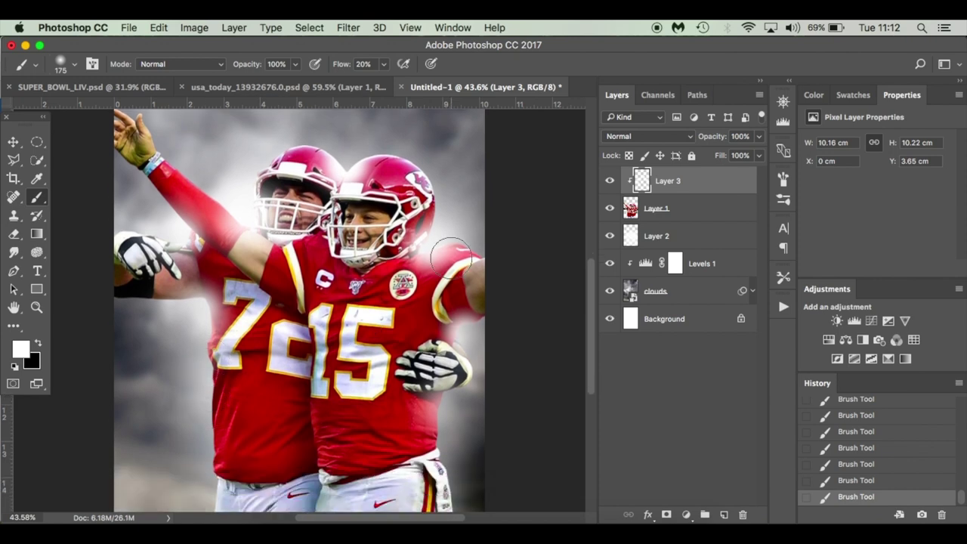
{"action": "left_click", "coordinate": [127, 88]}
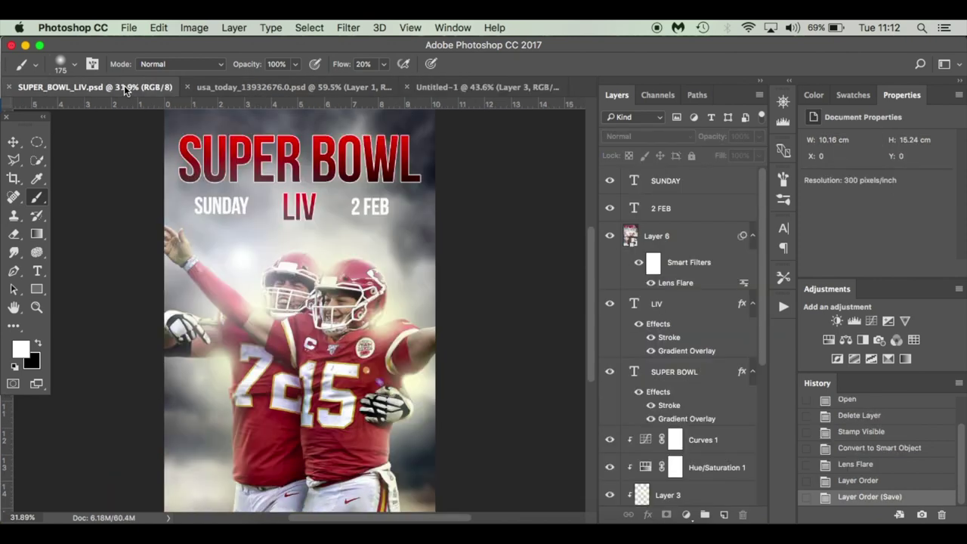
Step: Back in Untitled-1, set the foreground to light yellow and try a glow stroke beside the glove
{"action": "left_click", "coordinate": [511, 88]}
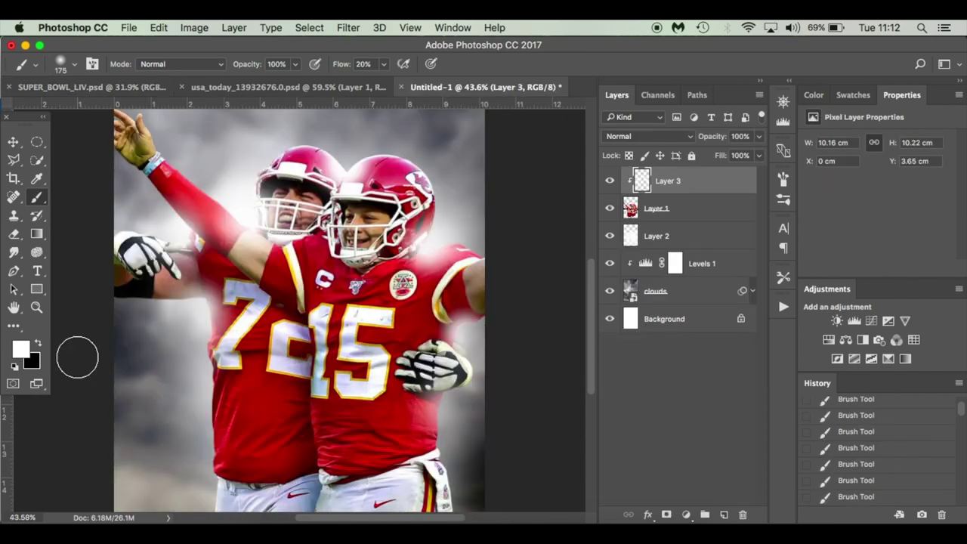
{"action": "left_click", "coordinate": [22, 351]}
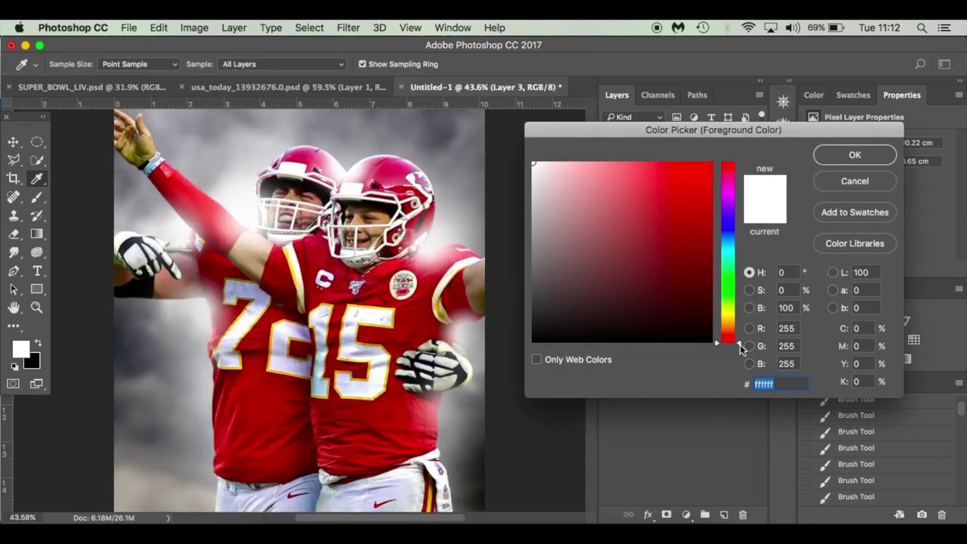
{"action": "left_click_drag", "start_coordinate": [740, 345], "coordinate": [739, 315]}
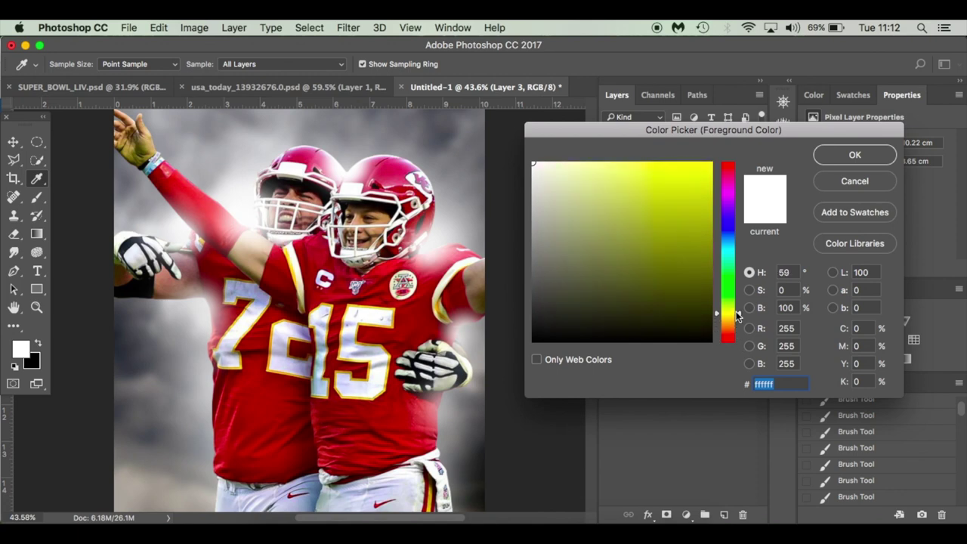
{"action": "left_click", "coordinate": [604, 166]}
{"action": "left_click", "coordinate": [590, 165]}
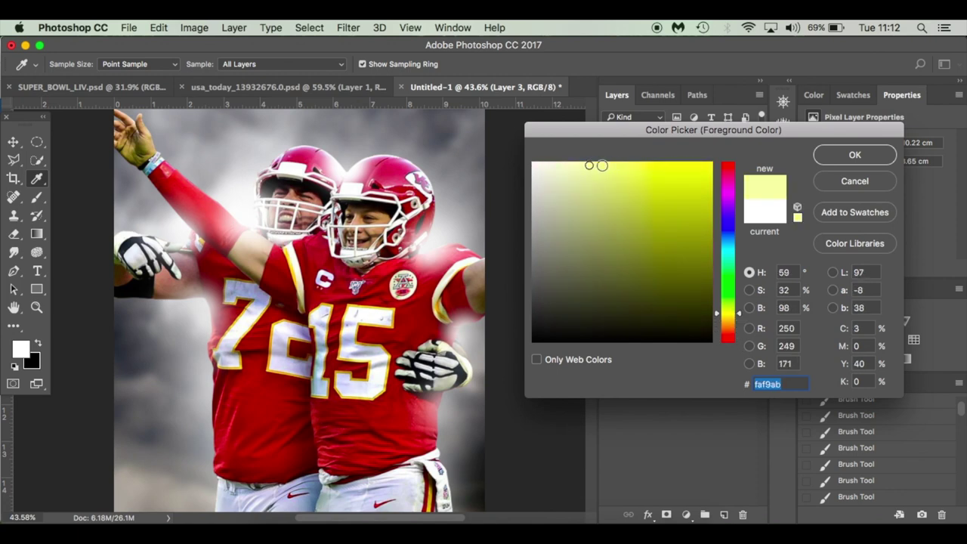
{"action": "left_click", "coordinate": [837, 156]}
{"action": "key", "text": "b"}
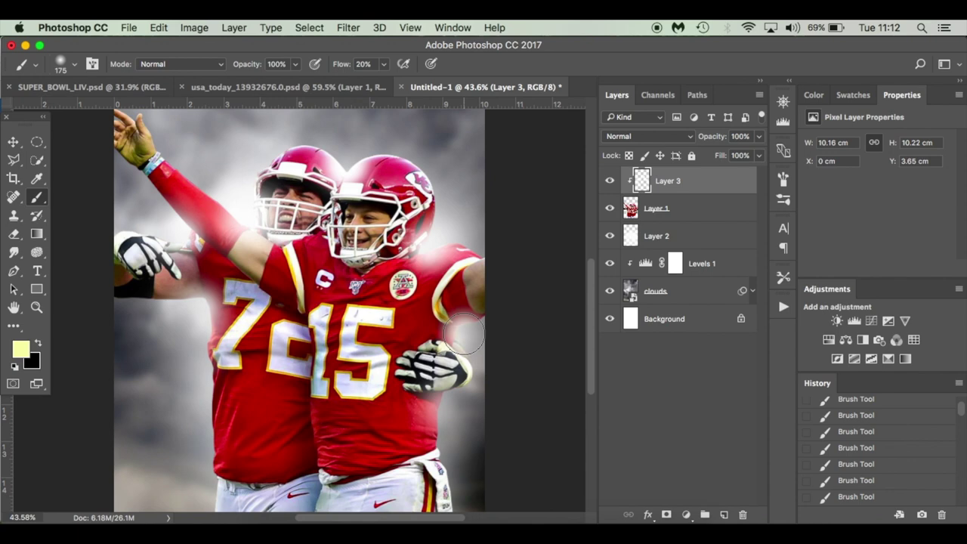
{"action": "left_click_drag", "start_coordinate": [452, 331], "coordinate": [465, 333]}
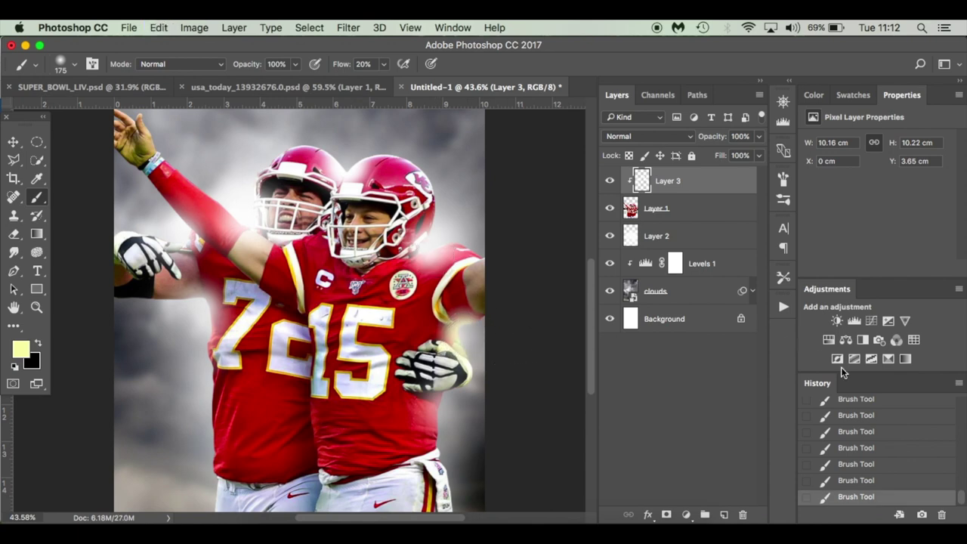
Step: Step back in History past the recent strokes and choose the paler yellow fcfbc7
{"action": "left_click", "coordinate": [889, 451]}
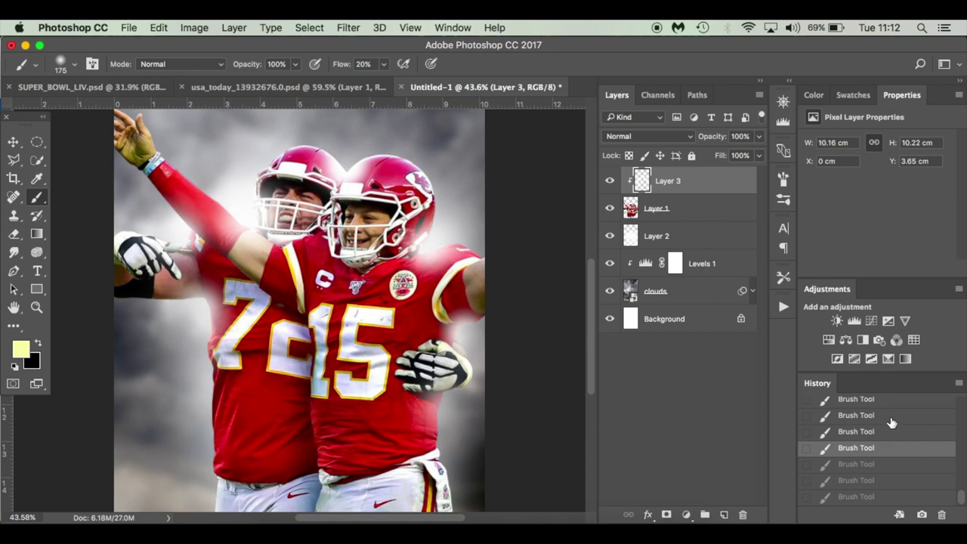
{"action": "left_click", "coordinate": [889, 416]}
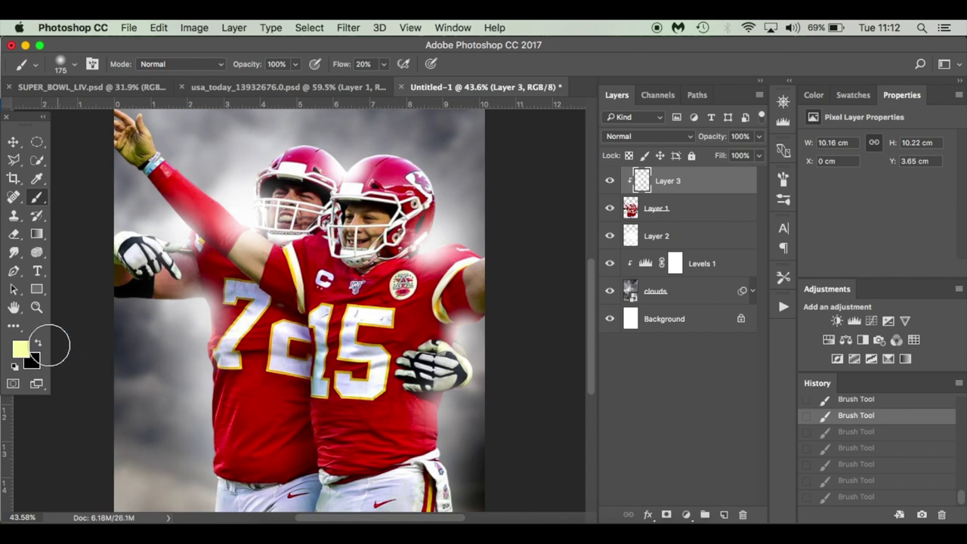
{"action": "left_click", "coordinate": [22, 350]}
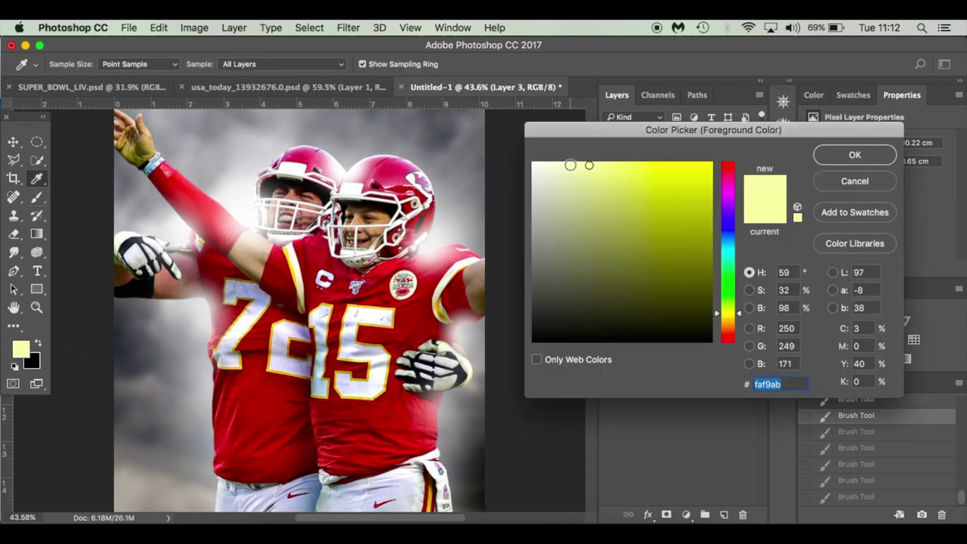
{"action": "left_click", "coordinate": [572, 164]}
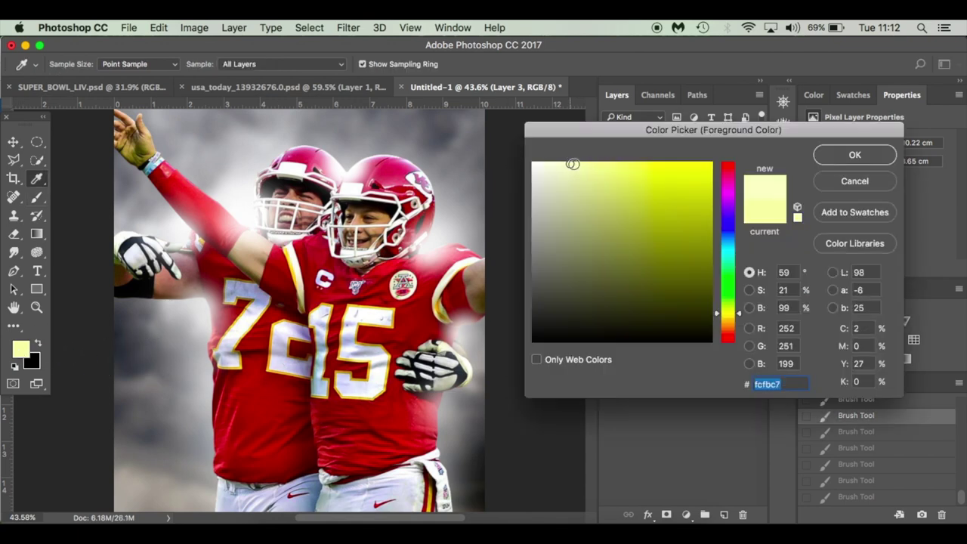
{"action": "left_click", "coordinate": [830, 155]}
Step: Paint pale-yellow glow along the jersey, shoulder, helmet gap and facemask, then add a layer above Layer 1
{"action": "left_click_drag", "start_coordinate": [404, 349], "coordinate": [463, 335]}
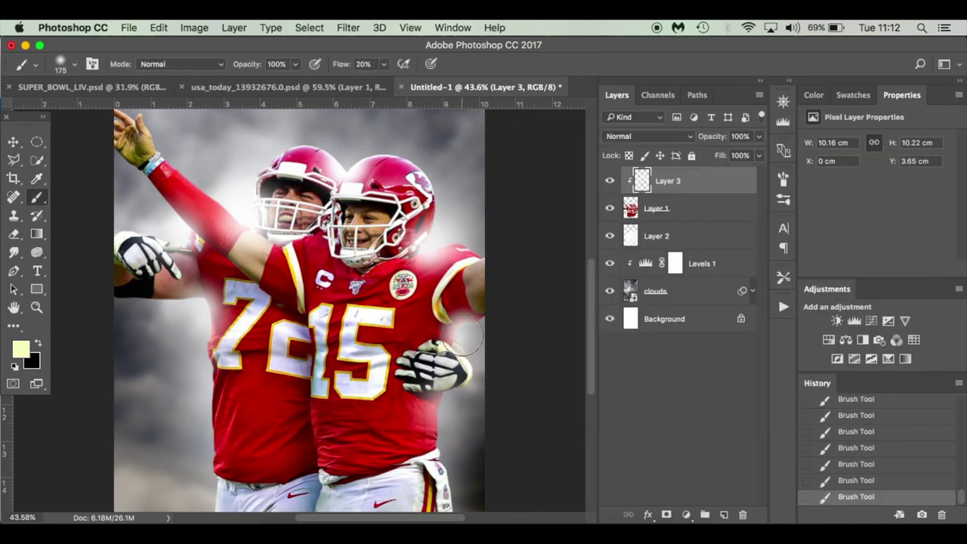
{"action": "left_click_drag", "start_coordinate": [421, 242], "coordinate": [431, 242]}
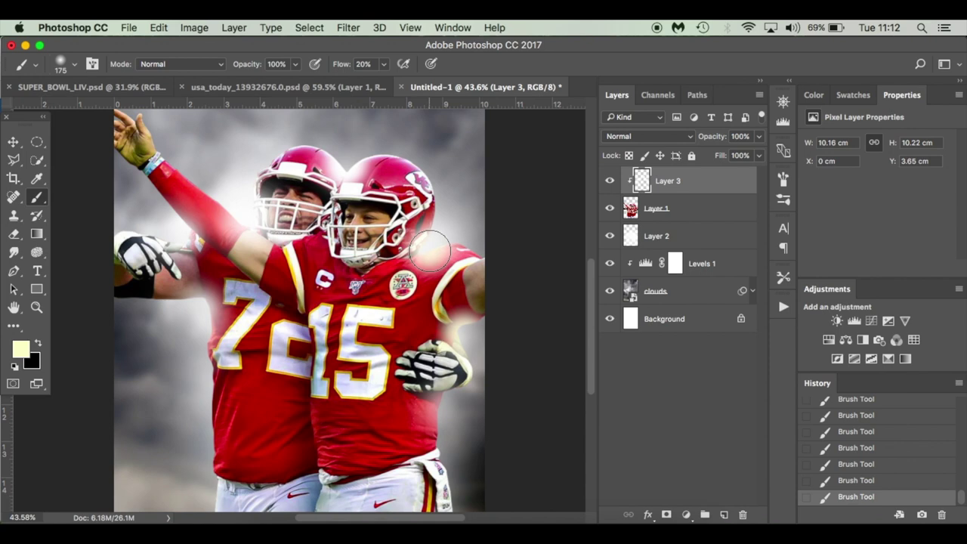
{"action": "left_click", "coordinate": [349, 167]}
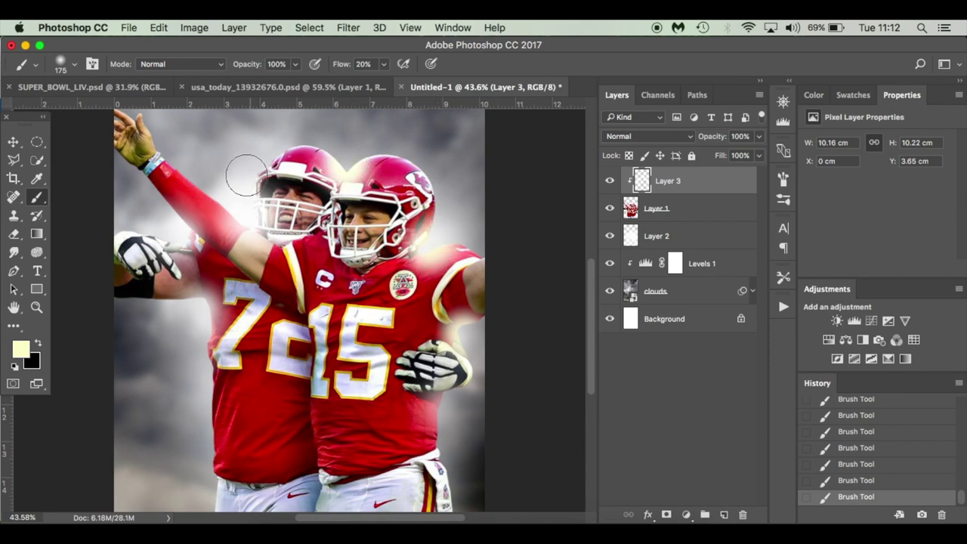
{"action": "left_click", "coordinate": [255, 219]}
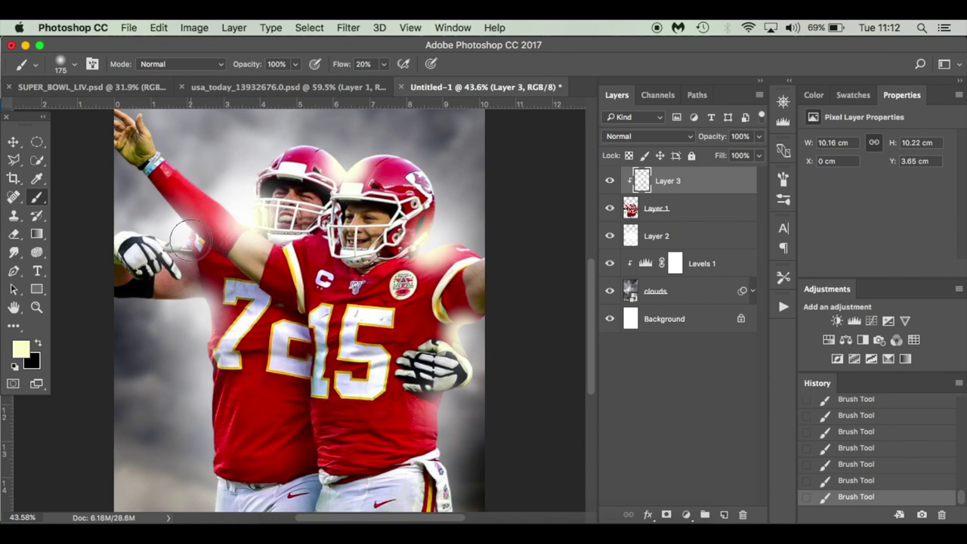
{"action": "left_click_drag", "start_coordinate": [197, 306], "coordinate": [199, 334]}
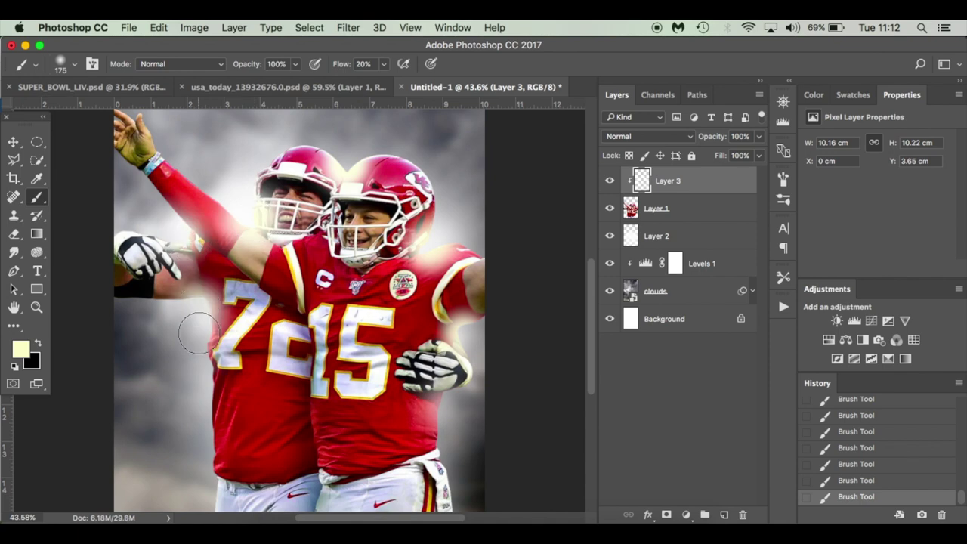
{"action": "left_click", "coordinate": [718, 208]}
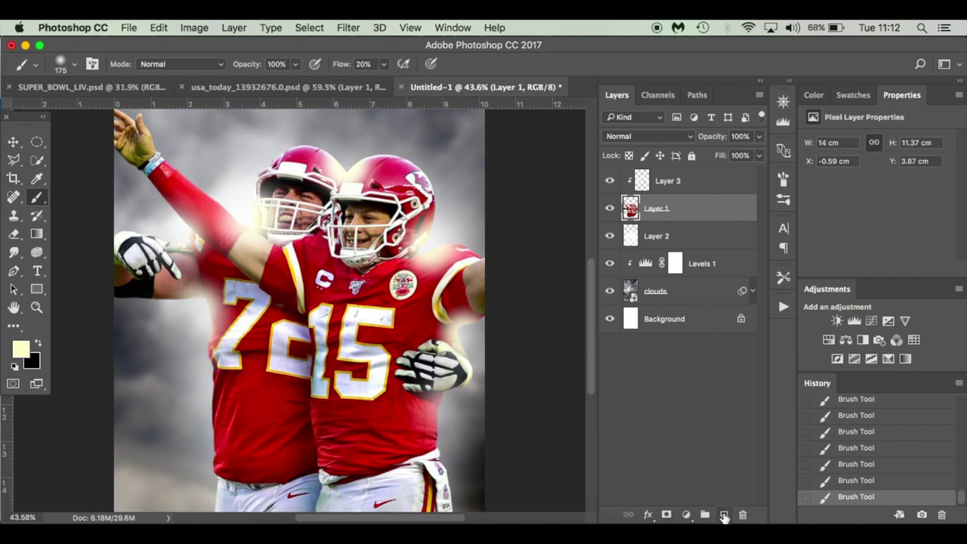
{"action": "left_click", "coordinate": [725, 514]}
Step: With brush size 50 and Flow 10%, brighten the jersey edge, shoulder and helmet's right edge
{"action": "scroll", "coordinate": [449, 516], "scroll_direction": "up", "scroll_amount": 5}
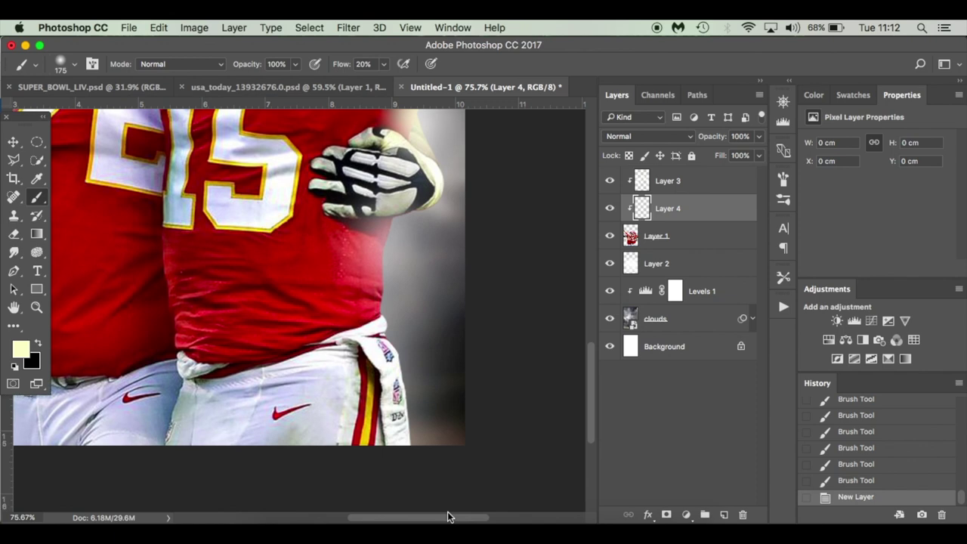
{"action": "key", "text": "bracketleft"}
{"action": "key", "text": "bracketleft"}
{"action": "key", "text": "bracketleft"}
{"action": "key", "text": "bracketleft"}
{"action": "key", "text": "bracketleft"}
{"action": "key", "text": "bracketleft"}
{"action": "key", "text": "bracketleft"}
{"action": "key", "text": "bracketleft"}
{"action": "mouse_move", "coordinate": [415, 430]}
{"action": "left_mouse_down"}
{"action": "mouse_move", "coordinate": [383, 295]}
{"action": "mouse_move", "coordinate": [400, 221]}
{"action": "left_mouse_up"}
{"action": "scroll", "coordinate": [416, 276], "scroll_direction": "up", "scroll_amount": 5}
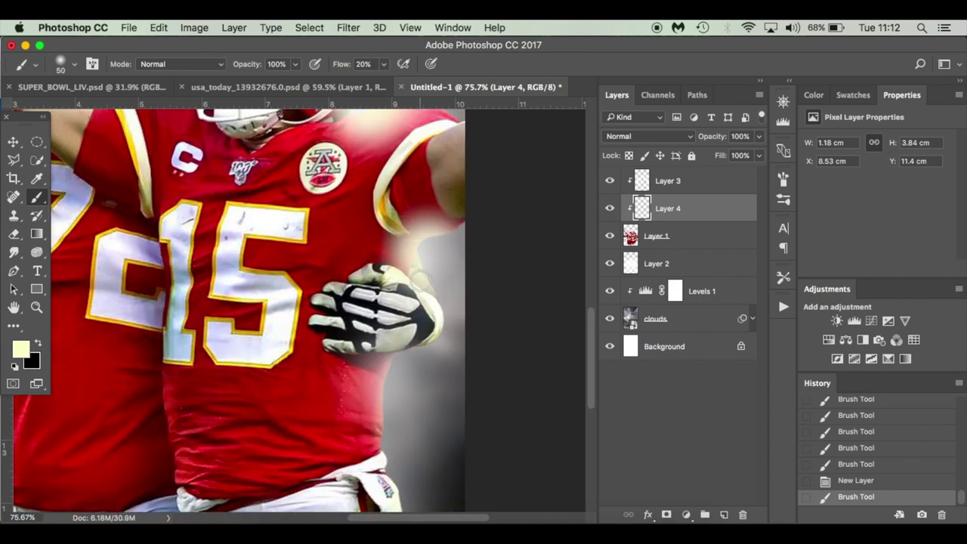
{"action": "left_click_drag", "start_coordinate": [448, 235], "coordinate": [494, 199]}
{"action": "scroll", "coordinate": [495, 199], "scroll_direction": "up", "scroll_amount": 5}
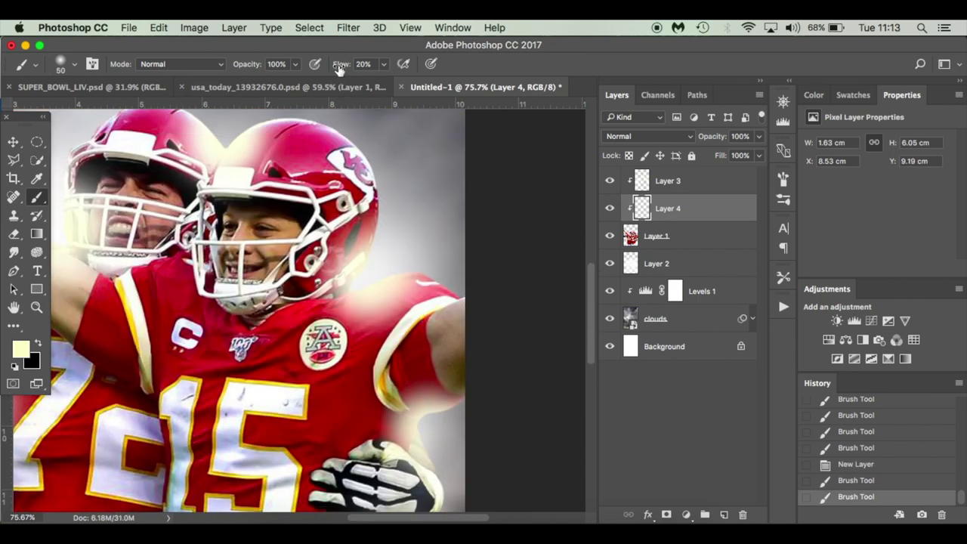
{"action": "left_click_drag", "start_coordinate": [340, 68], "coordinate": [333, 69]}
{"action": "mouse_move", "coordinate": [443, 291]}
{"action": "left_mouse_down"}
{"action": "mouse_move", "coordinate": [414, 274]}
{"action": "mouse_move", "coordinate": [365, 293]}
{"action": "mouse_move", "coordinate": [379, 207]}
{"action": "mouse_move", "coordinate": [370, 148]}
{"action": "mouse_move", "coordinate": [385, 194]}
{"action": "mouse_move", "coordinate": [322, 121]}
{"action": "left_mouse_up"}
Step: Brighten the gap between the helmets and extend the glow around the back player's helmet
{"action": "scroll", "coordinate": [319, 121], "scroll_direction": "left", "scroll_amount": 5}
{"action": "scroll", "coordinate": [319, 121], "scroll_direction": "up", "scroll_amount": 3}
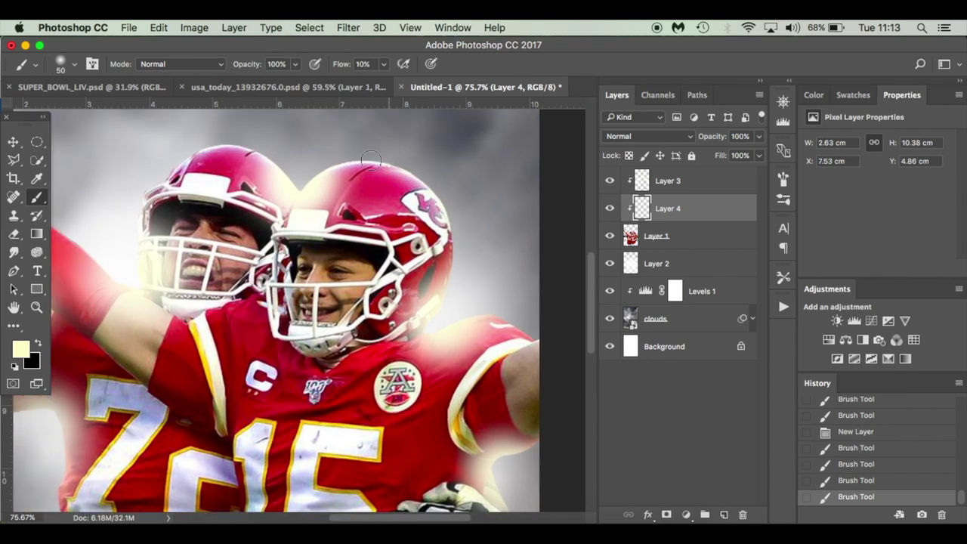
{"action": "left_click_drag", "start_coordinate": [312, 179], "coordinate": [301, 191]}
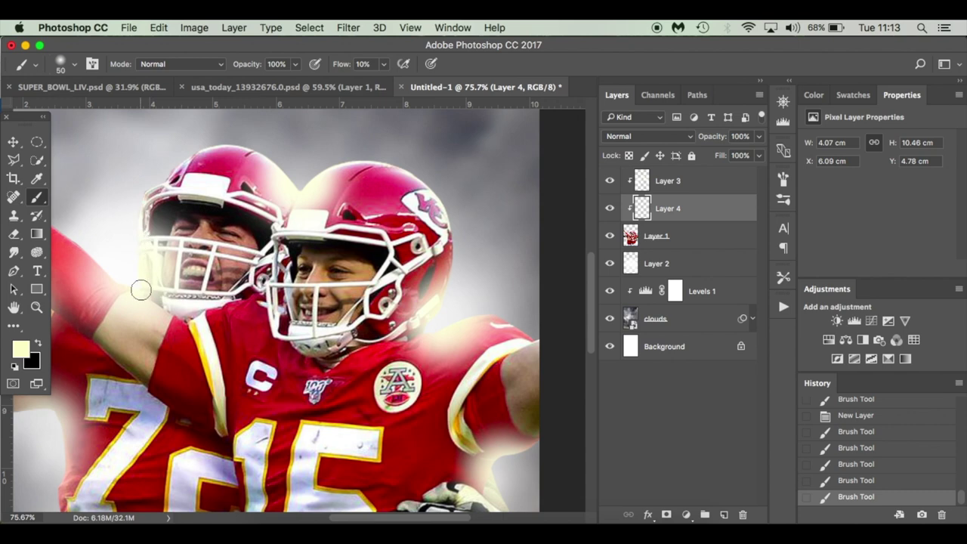
{"action": "scroll", "coordinate": [174, 292], "scroll_direction": "left", "scroll_amount": 5}
{"action": "mouse_move", "coordinate": [141, 290]}
{"action": "left_mouse_down"}
{"action": "mouse_move", "coordinate": [133, 237]}
{"action": "mouse_move", "coordinate": [42, 162]}
{"action": "left_mouse_up"}
{"action": "scroll", "coordinate": [42, 163], "scroll_direction": "left", "scroll_amount": 10}
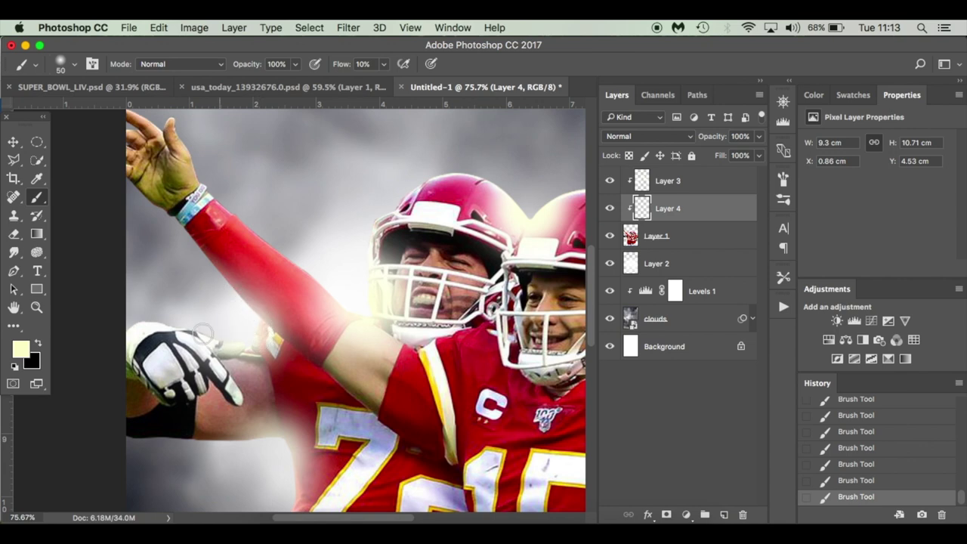
{"action": "mouse_move", "coordinate": [202, 333]}
{"action": "left_mouse_down"}
{"action": "mouse_move", "coordinate": [147, 325]}
{"action": "mouse_move", "coordinate": [112, 341]}
{"action": "left_mouse_up"}
{"action": "scroll", "coordinate": [112, 344], "scroll_direction": "down", "scroll_amount": 5}
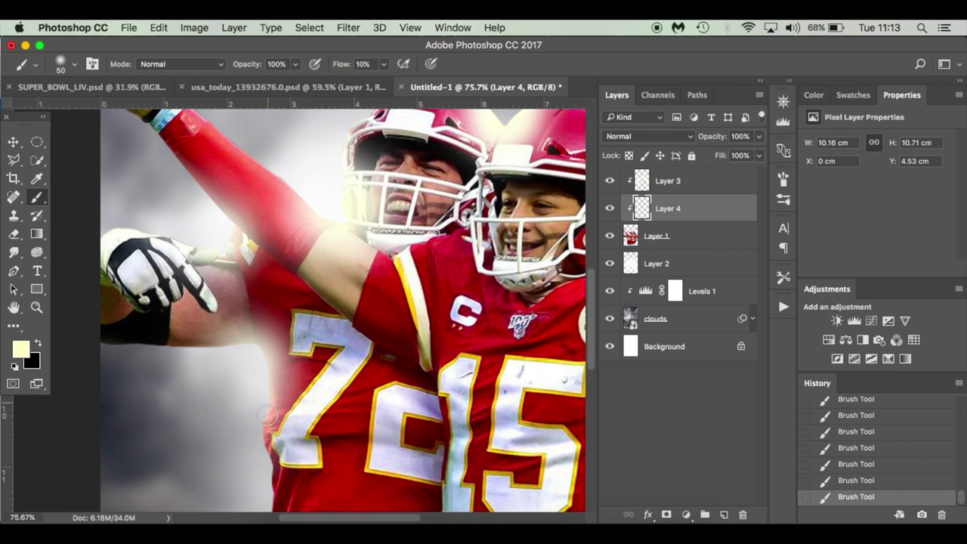
Step: Brighten the arm and jersey edges, then fit the whole image on screen
{"action": "left_click_drag", "start_coordinate": [230, 344], "coordinate": [244, 349]}
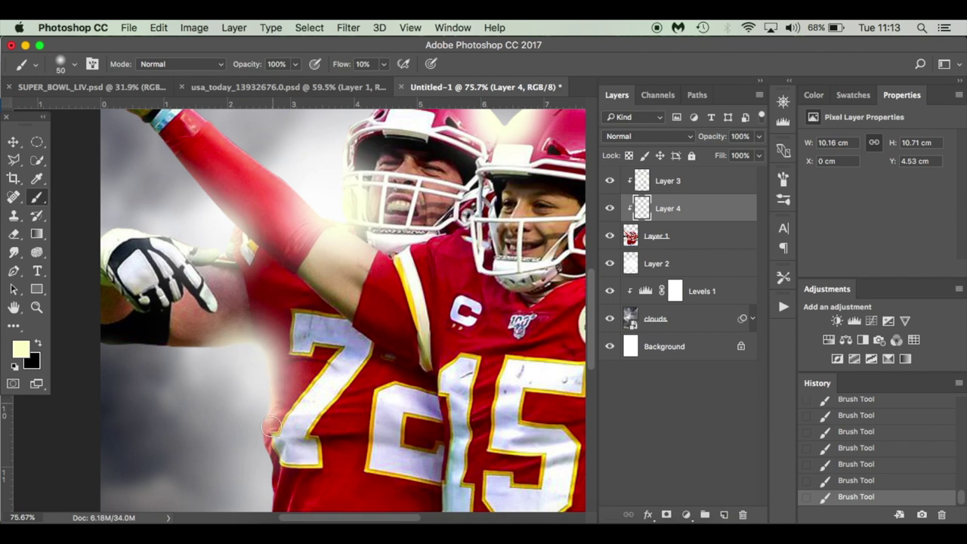
{"action": "scroll", "coordinate": [271, 427], "scroll_direction": "down", "scroll_amount": 5}
{"action": "left_click_drag", "start_coordinate": [267, 348], "coordinate": [268, 496]}
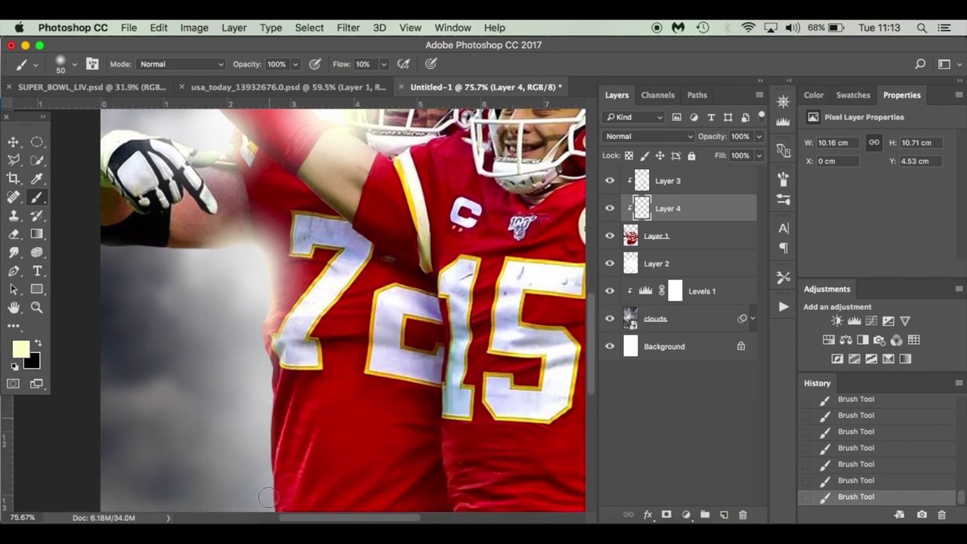
{"action": "scroll", "coordinate": [268, 498], "scroll_direction": "down", "scroll_amount": 9}
{"action": "mouse_move", "coordinate": [261, 216]}
{"action": "left_mouse_down"}
{"action": "mouse_move", "coordinate": [274, 239]}
{"action": "mouse_move", "coordinate": [272, 377]}
{"action": "left_mouse_up"}
{"action": "key", "text": "super+0"}
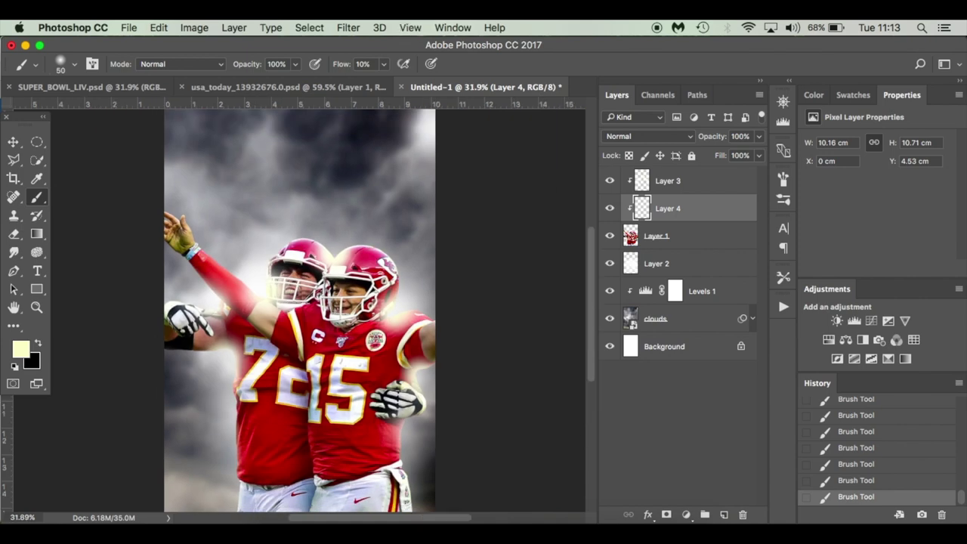
{"action": "left_click", "coordinate": [716, 241]}
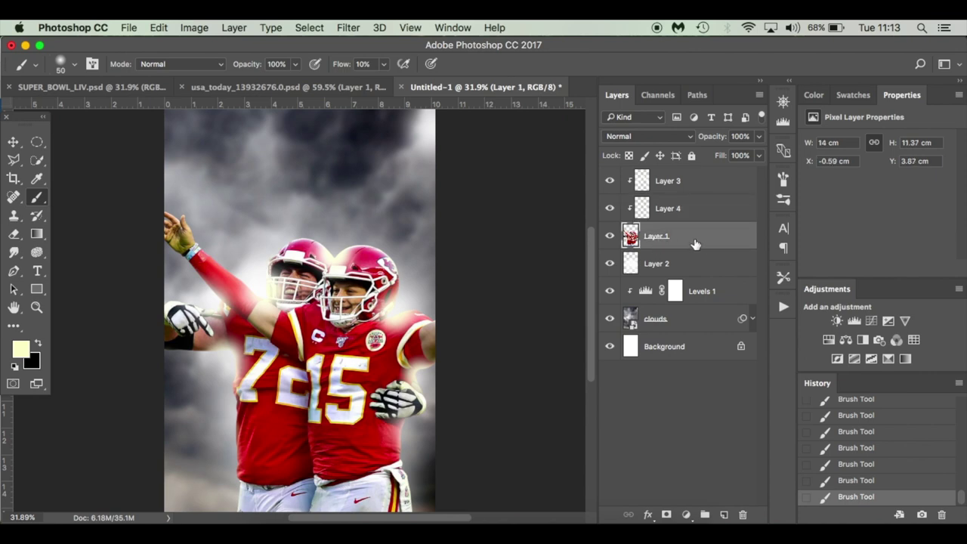
Step: On a new clipped Layer 5, shade the arm and chest with faint strokes at about 1% flow
{"action": "left_click", "coordinate": [724, 514]}
{"action": "key", "text": "x"}
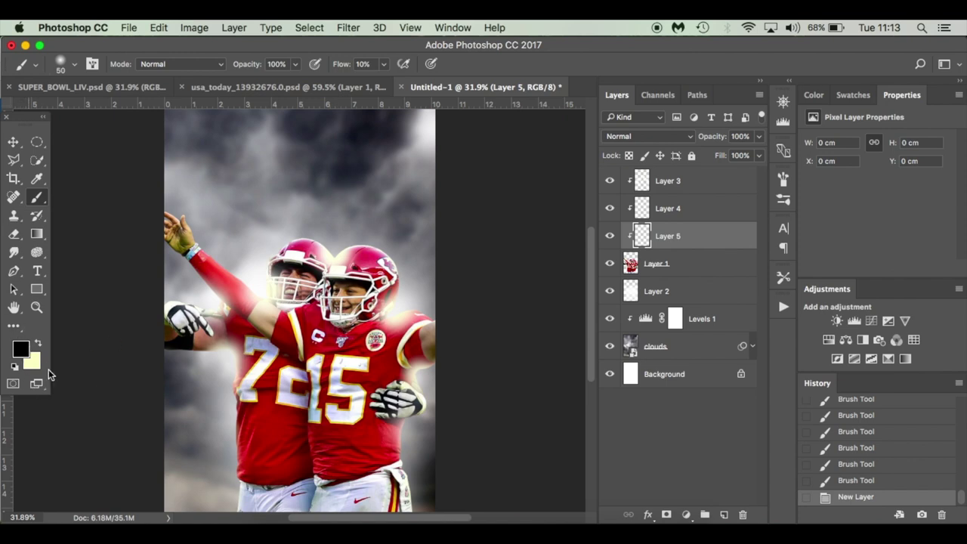
{"action": "scroll", "coordinate": [263, 323], "scroll_direction": "up", "scroll_amount": 3}
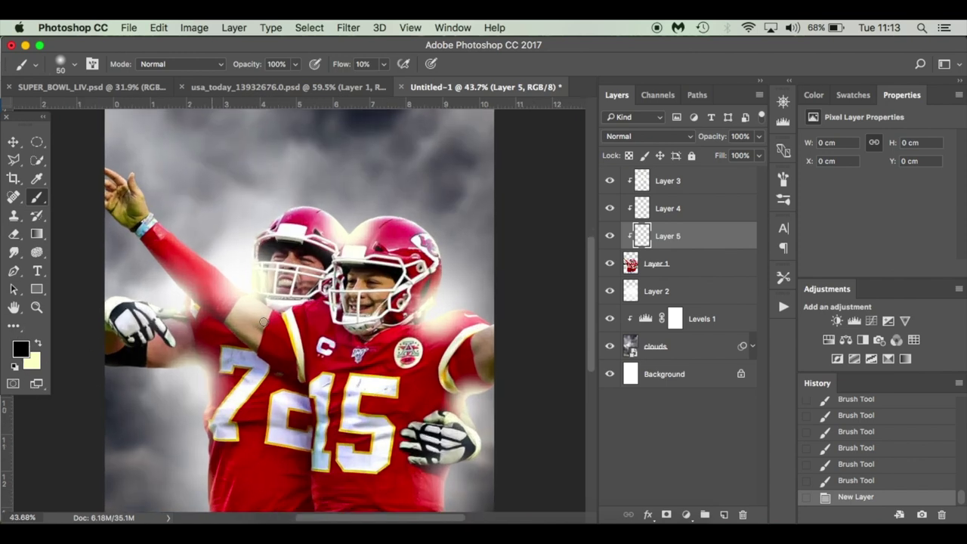
{"action": "left_click_drag", "start_coordinate": [342, 67], "coordinate": [334, 66]}
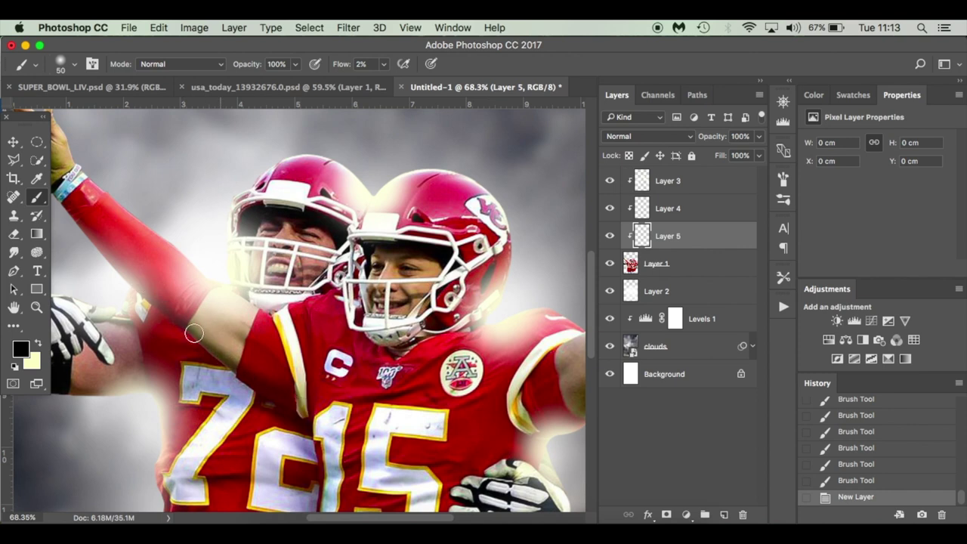
{"action": "left_click_drag", "start_coordinate": [161, 301], "coordinate": [287, 411]}
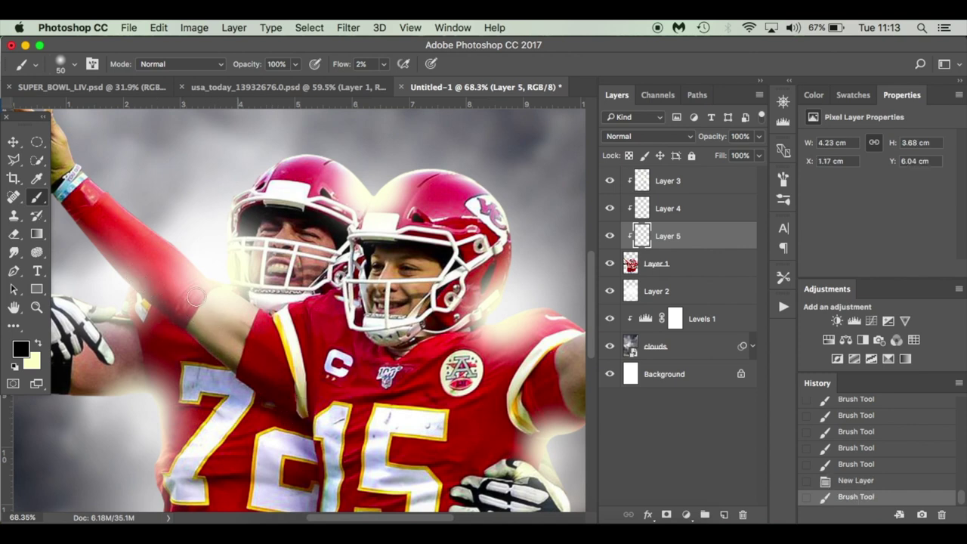
{"action": "left_click_drag", "start_coordinate": [200, 297], "coordinate": [288, 371]}
Step: At brush size 35 and 9% flow, shade across the jersey and along the arm's edge
{"action": "key", "text": "bracketleft"}
{"action": "key", "text": "bracketleft"}
{"action": "key", "text": "bracketleft"}
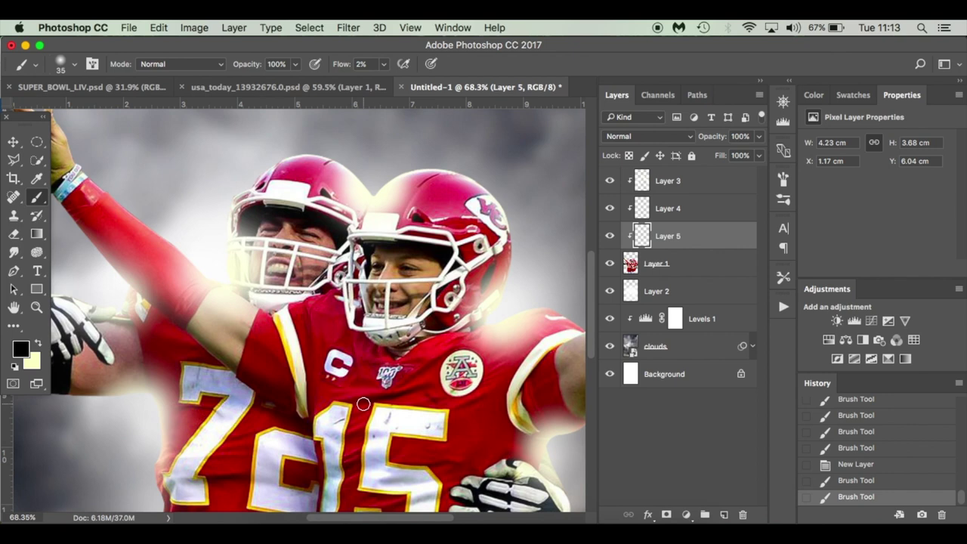
{"action": "left_click_drag", "start_coordinate": [339, 65], "coordinate": [348, 65]}
{"action": "mouse_move", "coordinate": [360, 389]}
{"action": "left_mouse_down"}
{"action": "mouse_move", "coordinate": [426, 381]}
{"action": "mouse_move", "coordinate": [449, 409]}
{"action": "mouse_move", "coordinate": [497, 387]}
{"action": "left_mouse_up"}
{"action": "scroll", "coordinate": [497, 387], "scroll_direction": "down", "scroll_amount": 5}
{"action": "scroll", "coordinate": [497, 387], "scroll_direction": "right", "scroll_amount": 3}
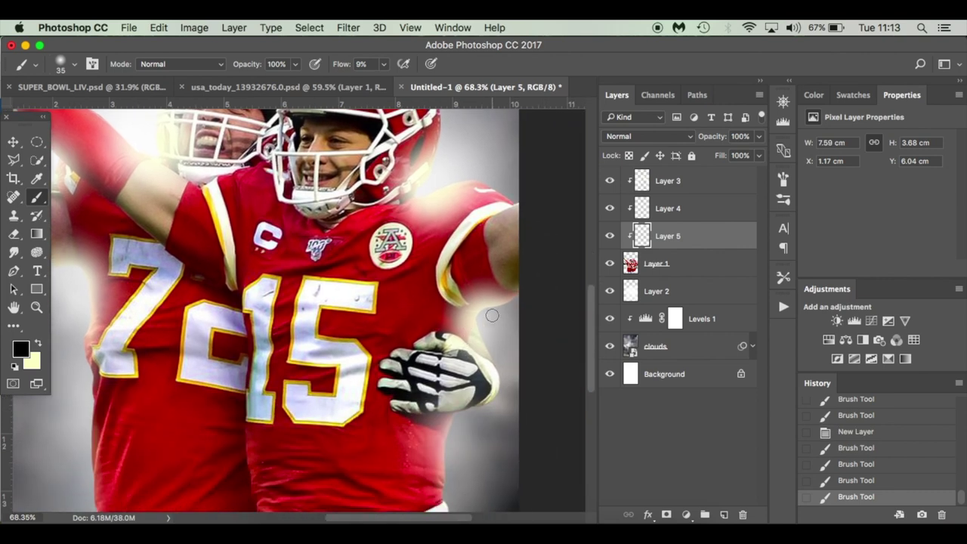
{"action": "left_click_drag", "start_coordinate": [452, 292], "coordinate": [542, 244]}
{"action": "mouse_move", "coordinate": [453, 297]}
{"action": "left_mouse_down"}
{"action": "mouse_move", "coordinate": [455, 237]}
{"action": "mouse_move", "coordinate": [477, 220]}
{"action": "mouse_move", "coordinate": [475, 254]}
{"action": "mouse_move", "coordinate": [514, 231]}
{"action": "left_mouse_up"}
Step: Shade the lower jersey with a size 15 brush and fit the image on screen
{"action": "scroll", "coordinate": [332, 372], "scroll_direction": "down", "scroll_amount": 5}
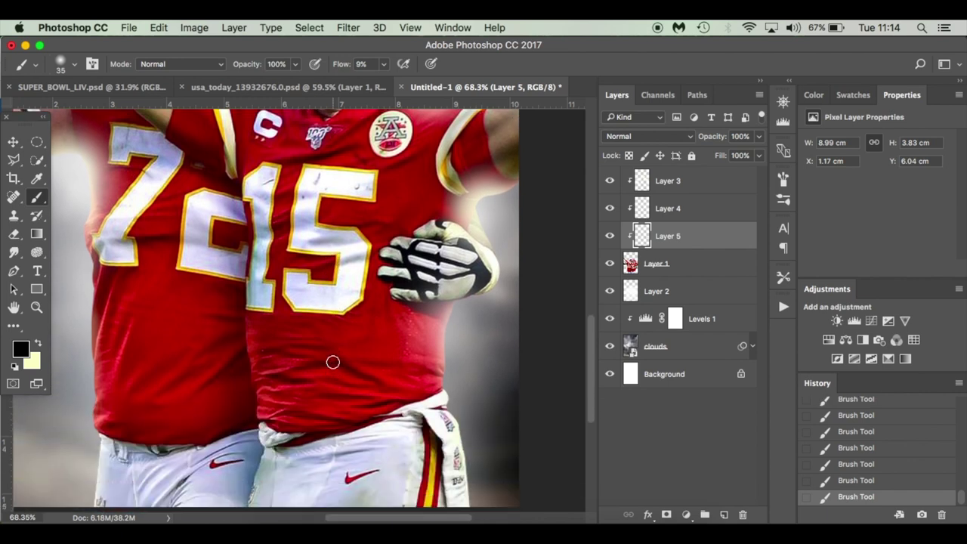
{"action": "key", "text": "bracketleft"}
{"action": "key", "text": "bracketleft"}
{"action": "left_click_drag", "start_coordinate": [386, 387], "coordinate": [332, 357]}
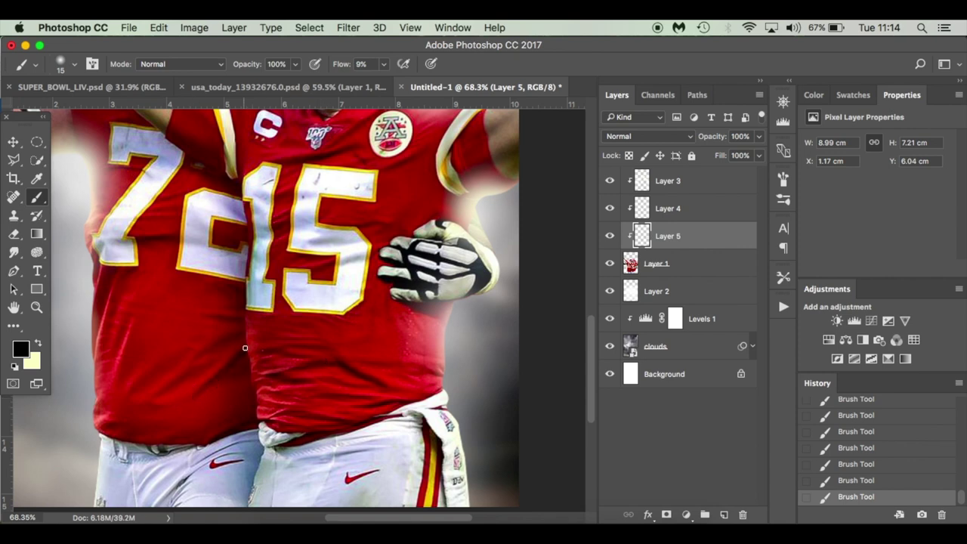
{"action": "left_click_drag", "start_coordinate": [198, 401], "coordinate": [163, 398]}
{"action": "key", "text": "super+0"}
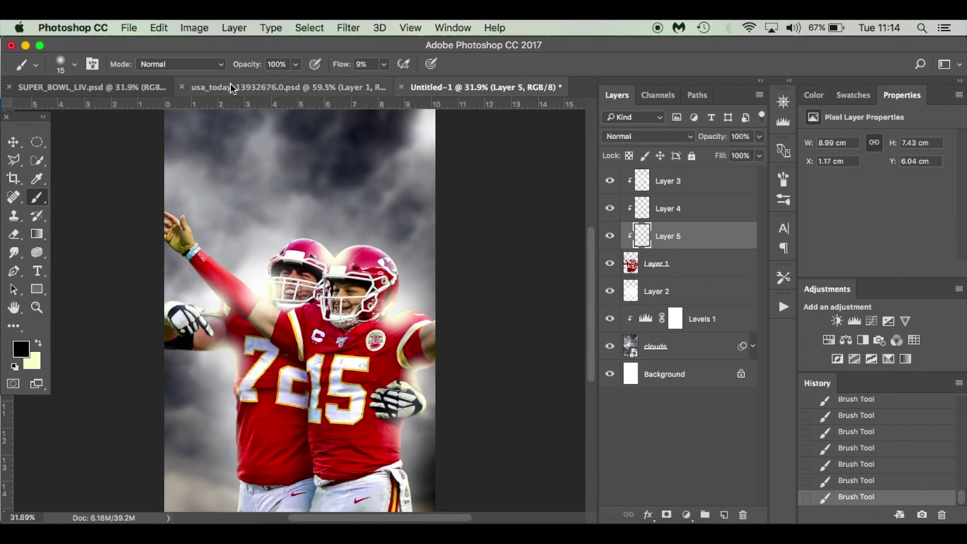
{"action": "left_click", "coordinate": [79, 87]}
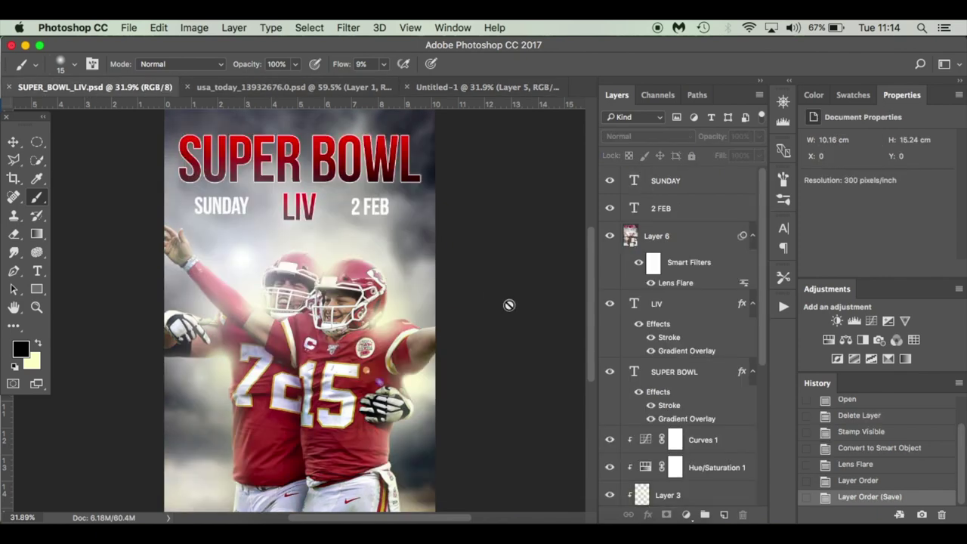
{"action": "left_click", "coordinate": [610, 237]}
{"action": "scroll", "coordinate": [608, 242], "scroll_direction": "down", "scroll_amount": 3}
{"action": "scroll", "coordinate": [609, 244], "scroll_direction": "down", "scroll_amount": 3}
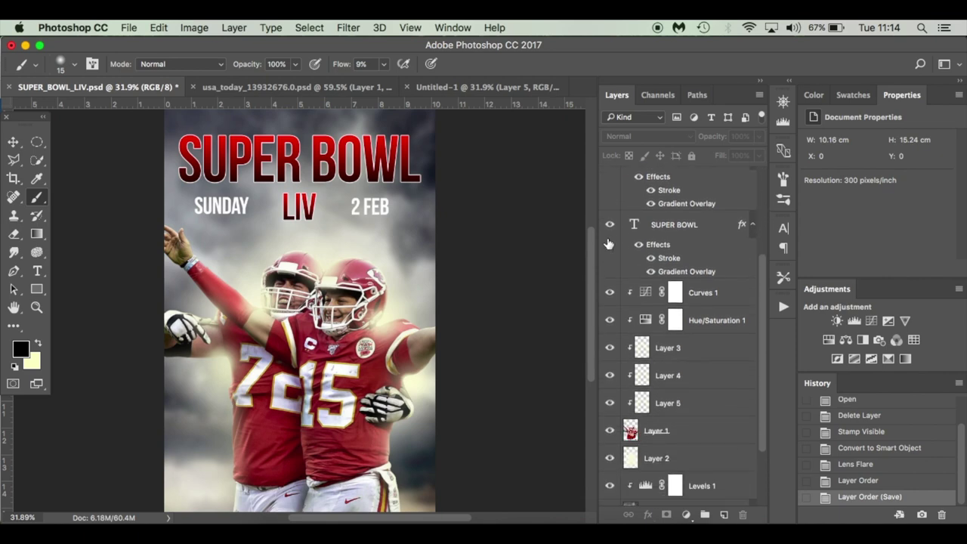
{"action": "left_click", "coordinate": [610, 384]}
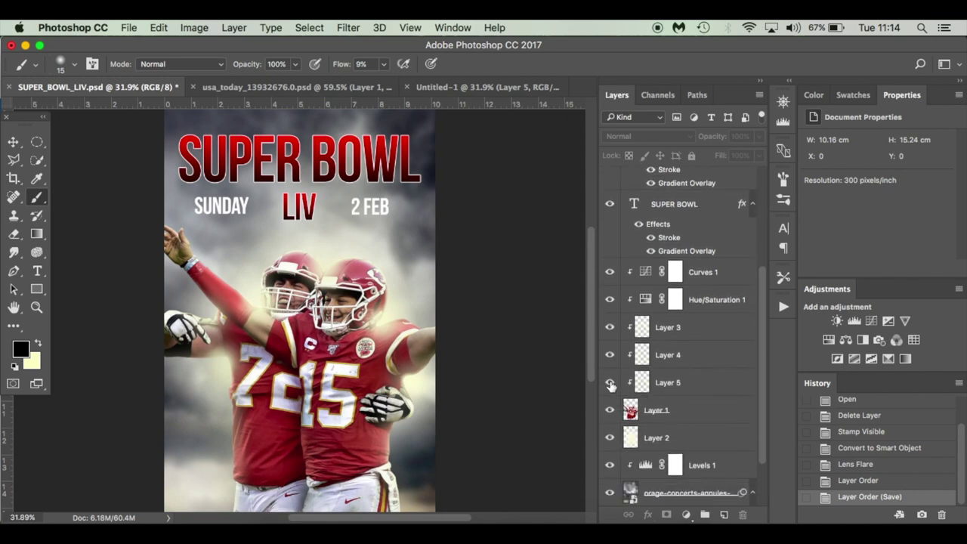
{"action": "left_click", "coordinate": [611, 384]}
{"action": "left_click", "coordinate": [611, 384]}
{"action": "left_click", "coordinate": [611, 384]}
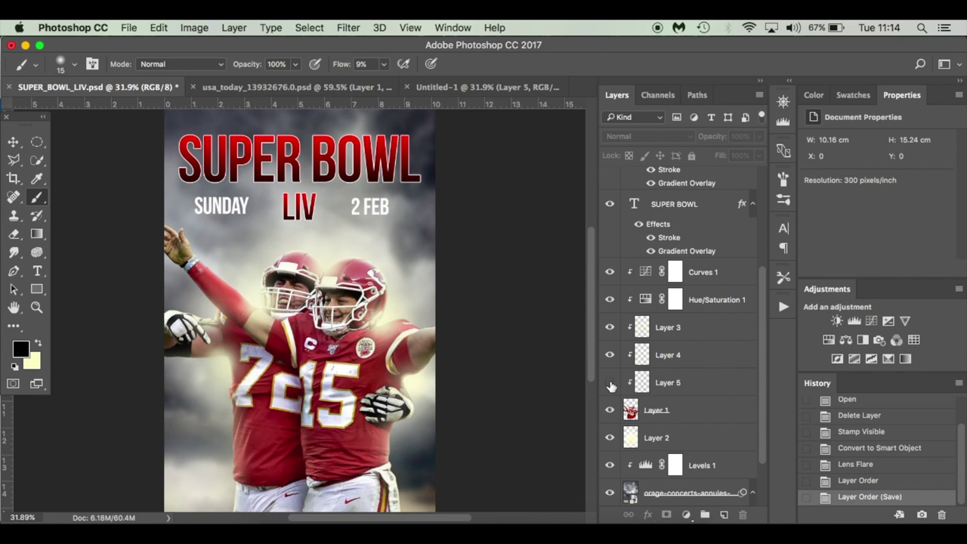
{"action": "left_click", "coordinate": [611, 384]}
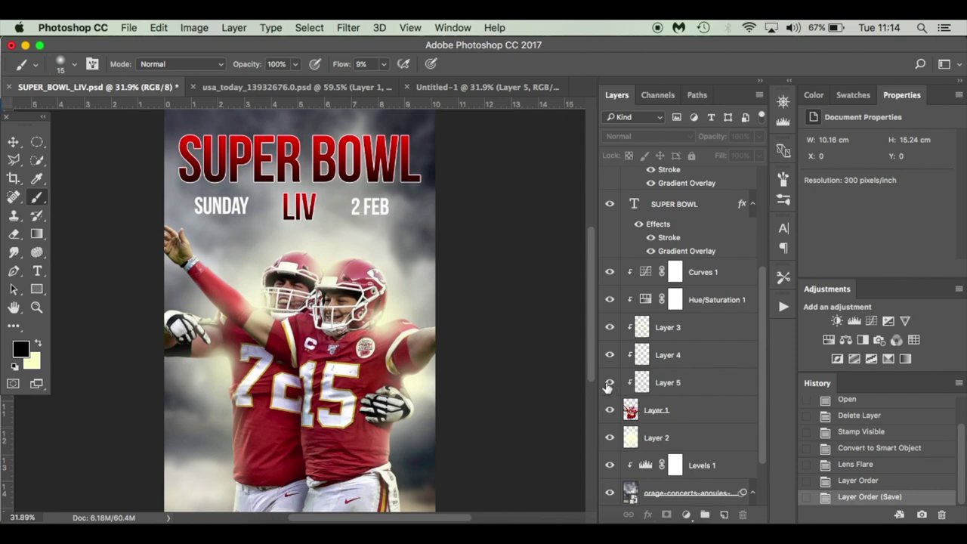
{"action": "left_click", "coordinate": [470, 88]}
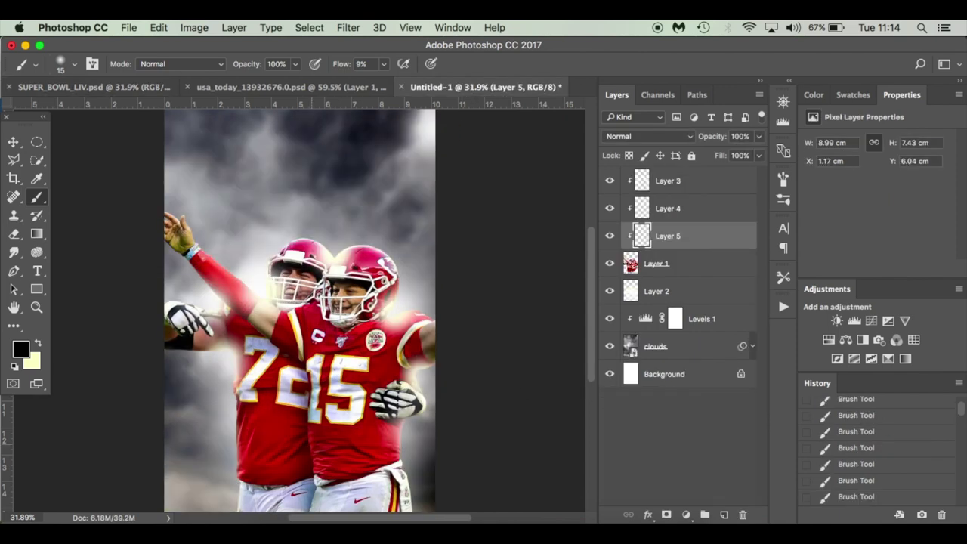
Step: Add a Curves layer above Layer 1 with the Color Negative (RGB) preset in Overlay mode
{"action": "left_click", "coordinate": [697, 268]}
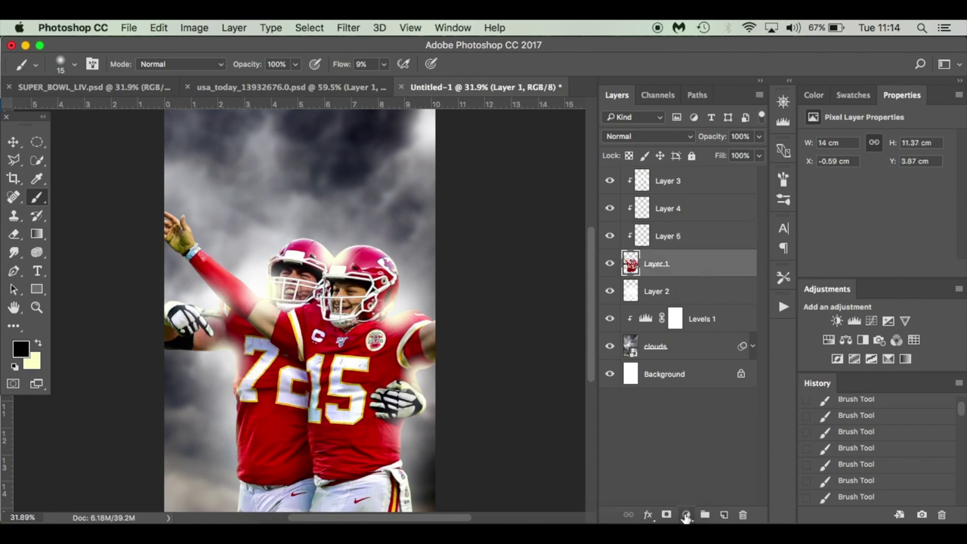
{"action": "left_click", "coordinate": [686, 515]}
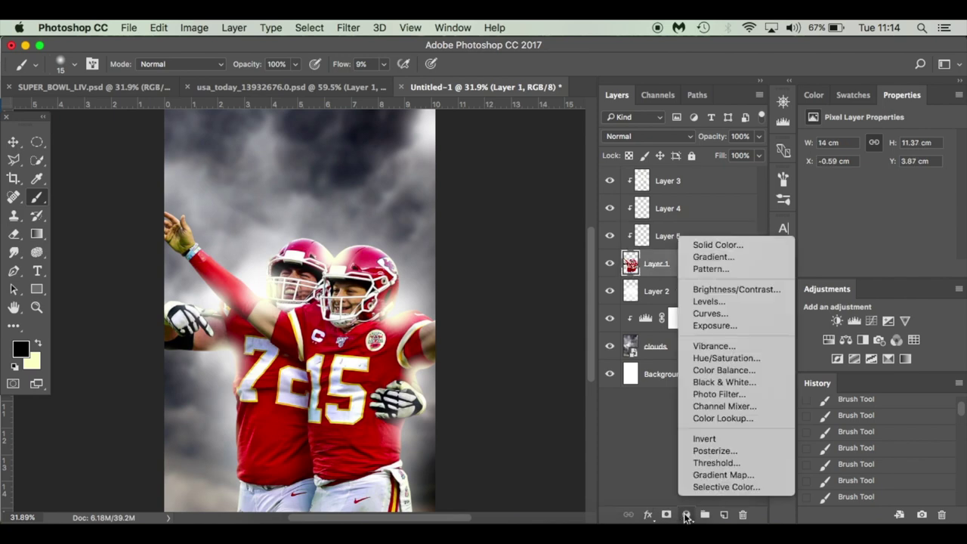
{"action": "left_click", "coordinate": [755, 319]}
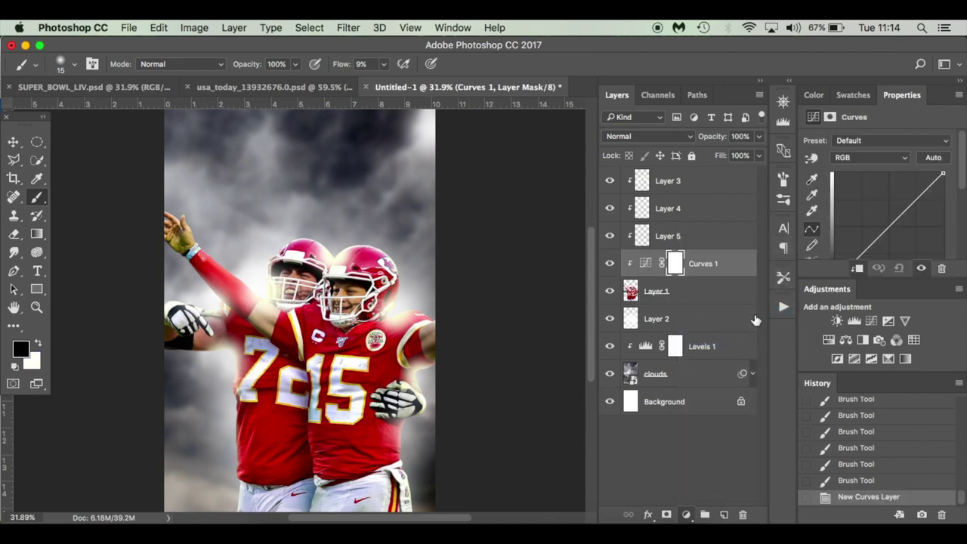
{"action": "left_click", "coordinate": [882, 141]}
{"action": "left_click", "coordinate": [886, 158]}
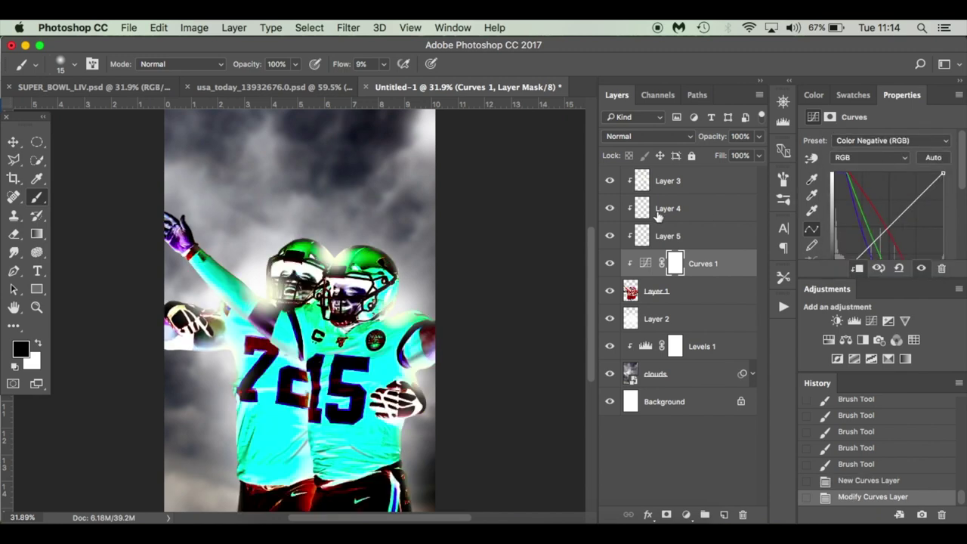
{"action": "left_click", "coordinate": [638, 137]}
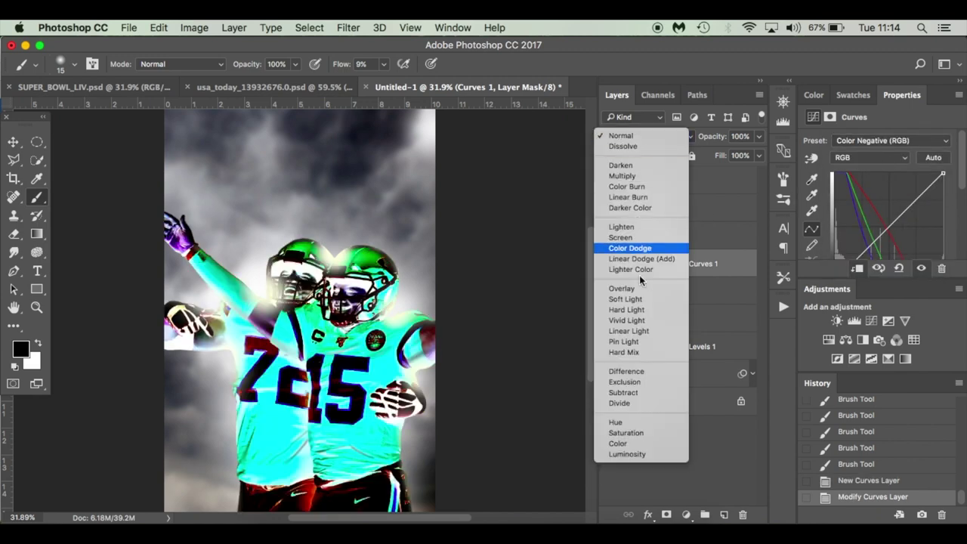
{"action": "key", "text": "o"}
{"action": "key", "text": "Return"}
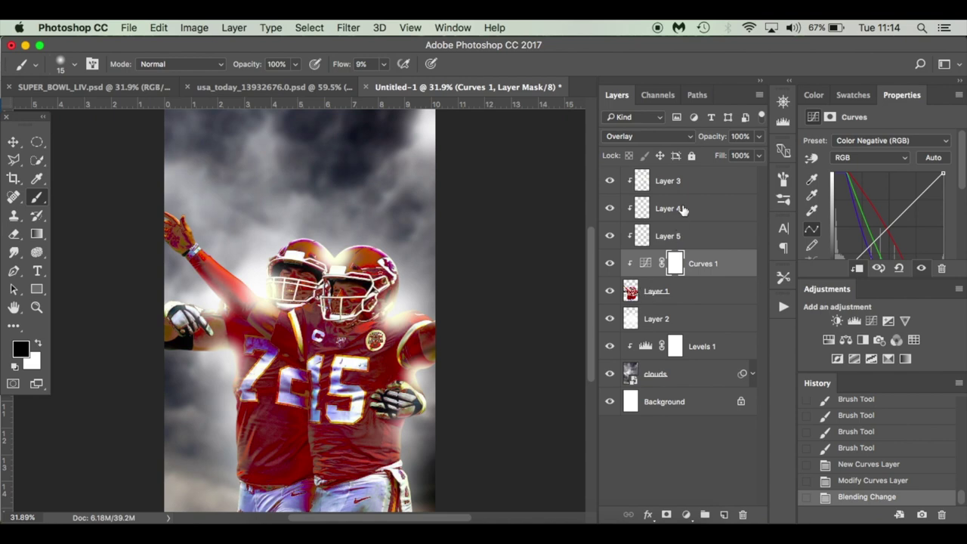
{"action": "mouse_move", "coordinate": [718, 155]}
{"action": "left_mouse_down"}
{"action": "mouse_move", "coordinate": [689, 159]}
{"action": "mouse_move", "coordinate": [718, 156]}
{"action": "left_mouse_up"}
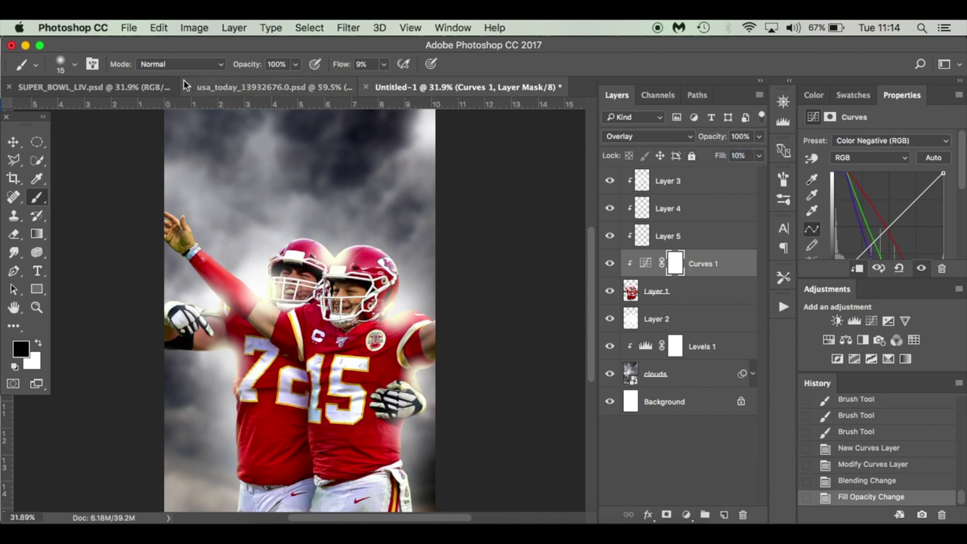
Step: Check the Curves 1 settings in the SUPER_BOWL_LIV poster, then return to Untitled-1
{"action": "left_click", "coordinate": [98, 87]}
{"action": "scroll", "coordinate": [712, 357], "scroll_direction": "down", "scroll_amount": 5}
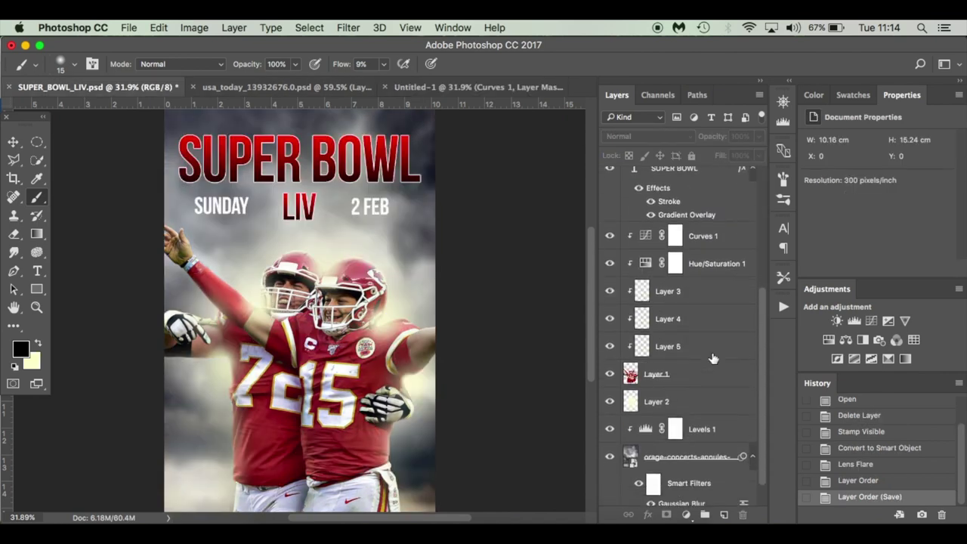
{"action": "left_click", "coordinate": [696, 239]}
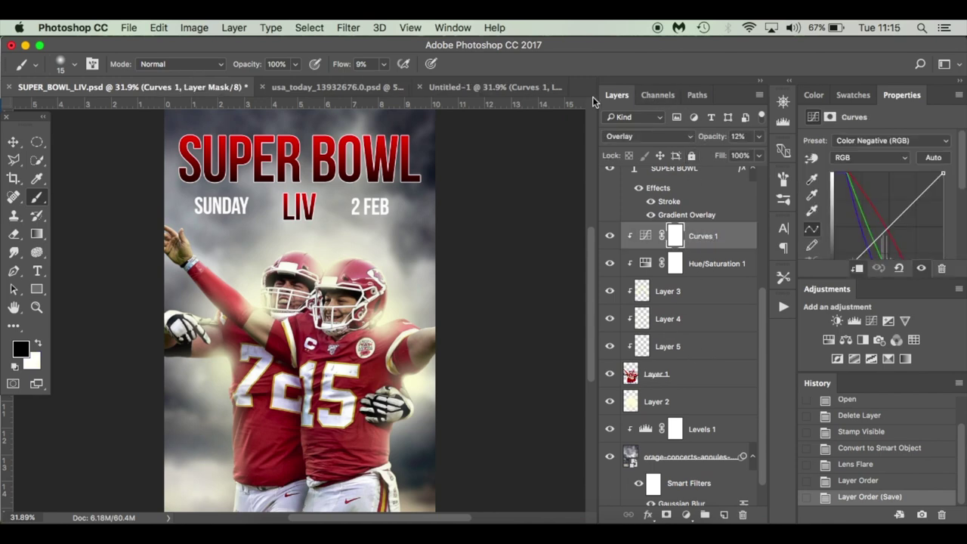
{"action": "left_click", "coordinate": [461, 87]}
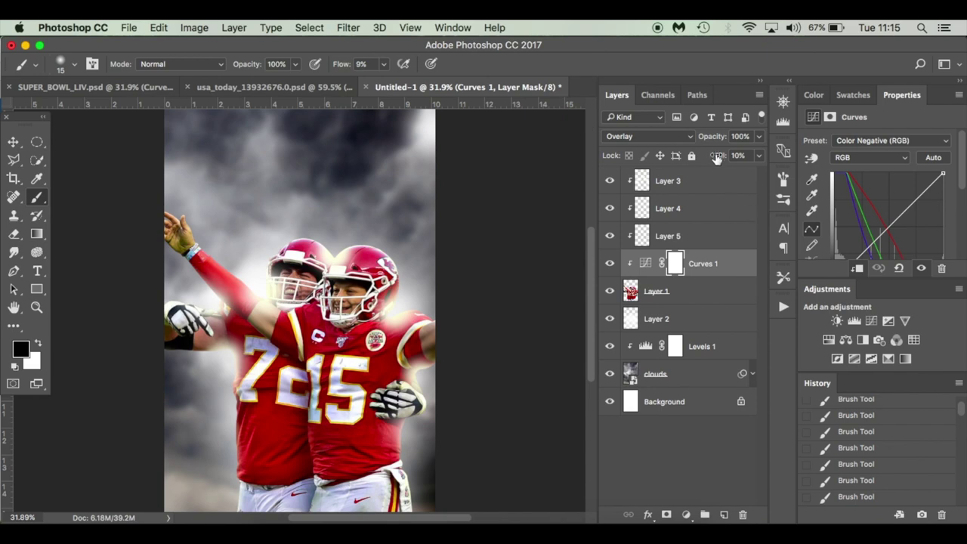
Step: Restore the curves fill to 100%, drop opacity to about 12%, and toggle it to compare
{"action": "left_click_drag", "start_coordinate": [721, 156], "coordinate": [876, 152]}
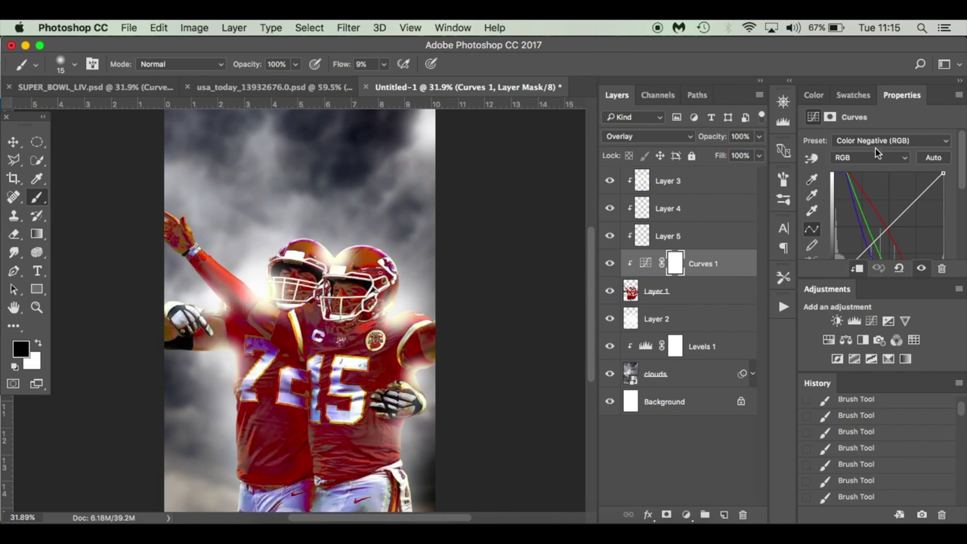
{"action": "left_click_drag", "start_coordinate": [712, 142], "coordinate": [643, 145]}
{"action": "left_click", "coordinate": [610, 264]}
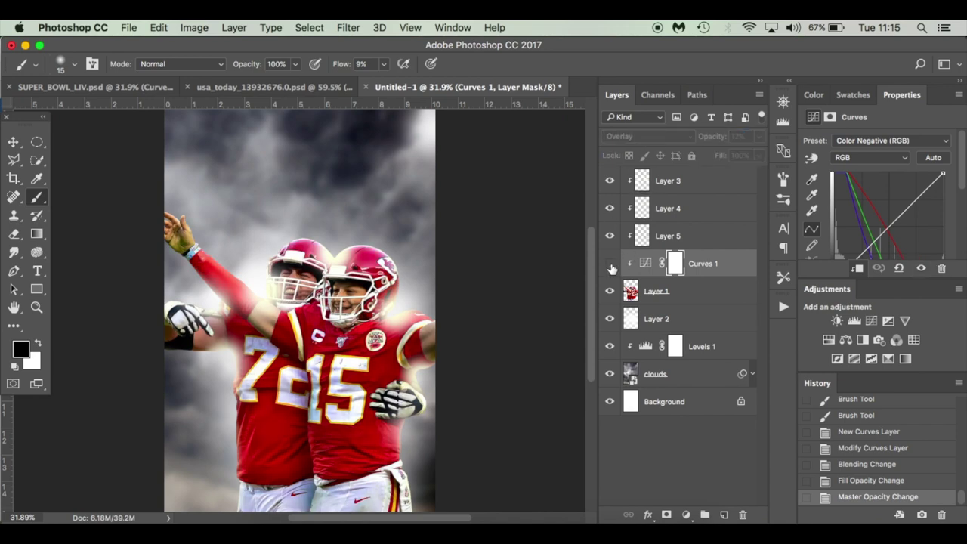
{"action": "left_click", "coordinate": [610, 265]}
{"action": "left_click", "coordinate": [611, 265]}
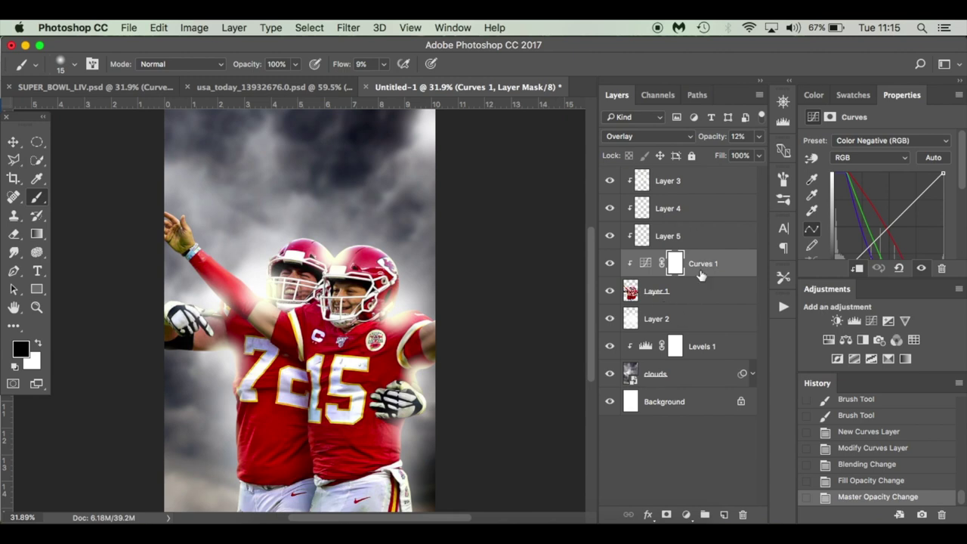
{"action": "left_click", "coordinate": [718, 293]}
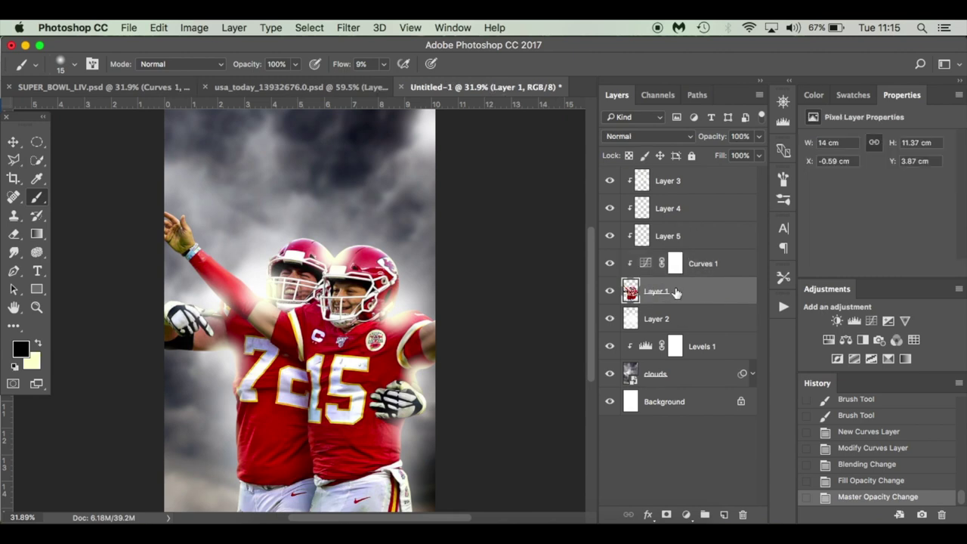
{"action": "left_click", "coordinate": [687, 515]}
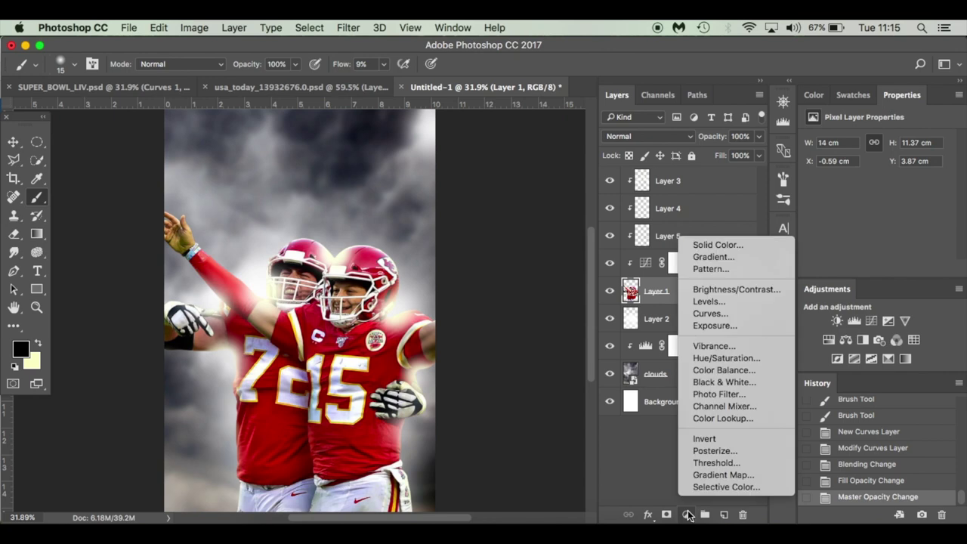
{"action": "left_click", "coordinate": [740, 358]}
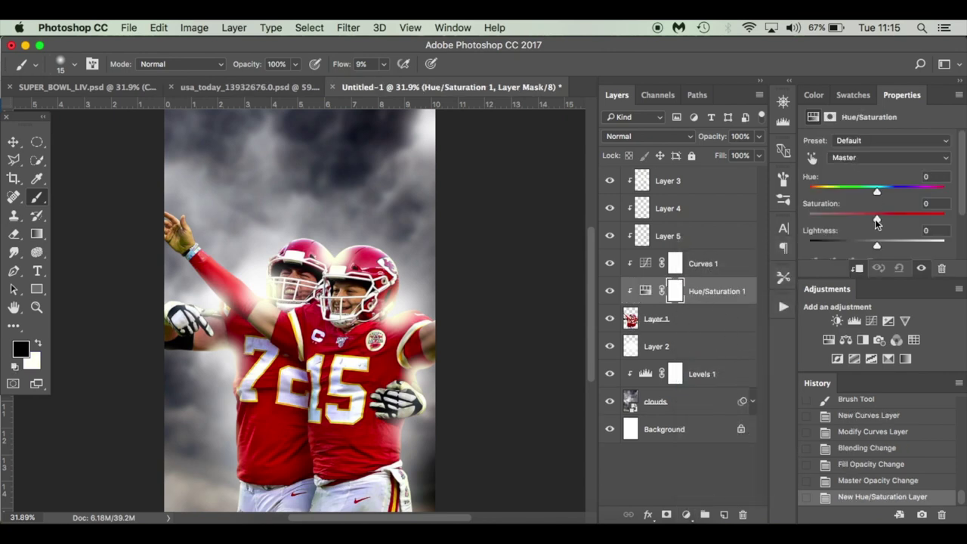
{"action": "left_click_drag", "start_coordinate": [875, 219], "coordinate": [857, 219]}
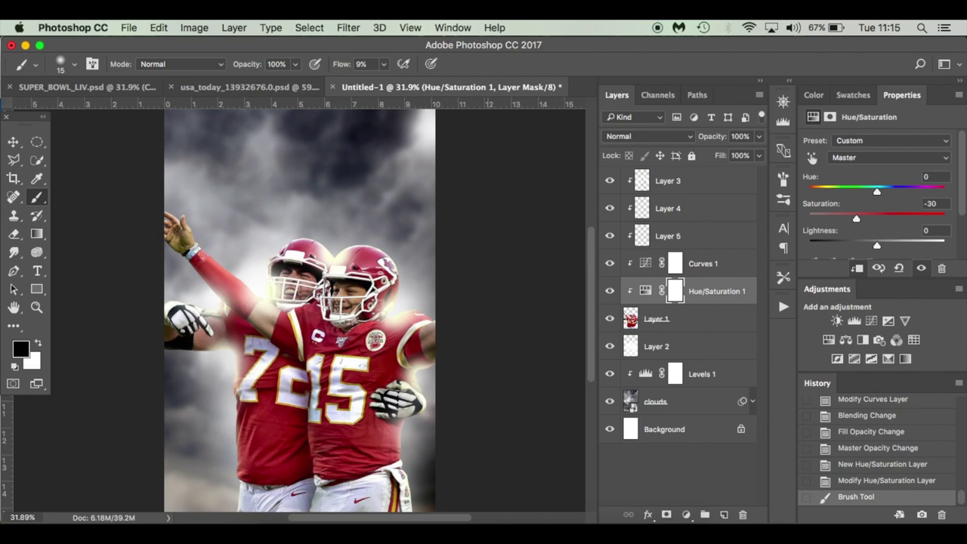
{"action": "scroll", "coordinate": [302, 310], "scroll_direction": "up", "scroll_amount": 3}
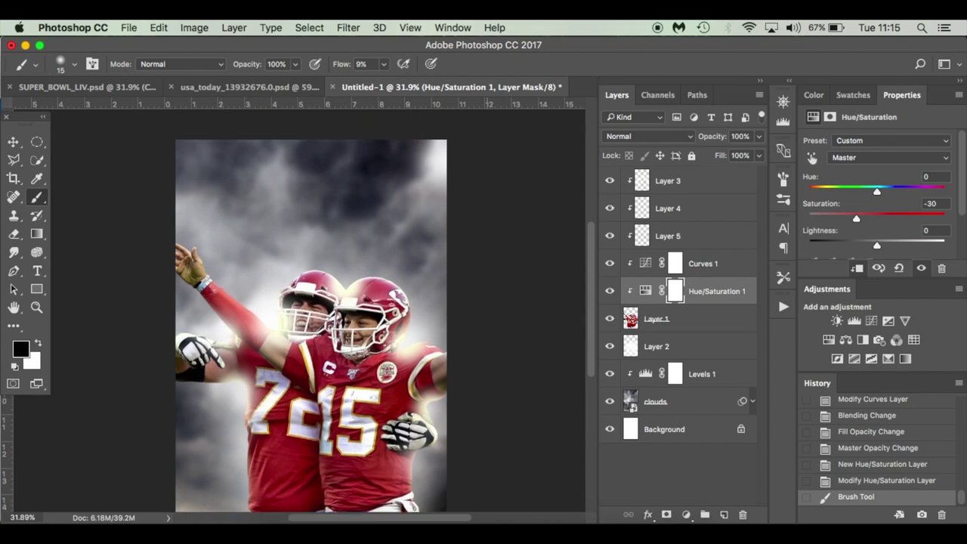
{"action": "scroll", "coordinate": [559, 220], "scroll_direction": "down", "scroll_amount": 3}
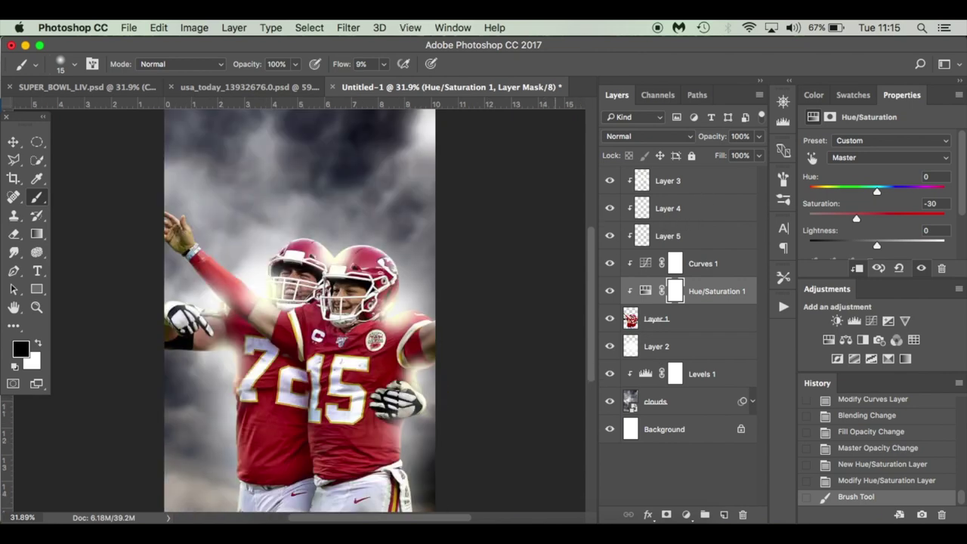
{"action": "left_click", "coordinate": [715, 189]}
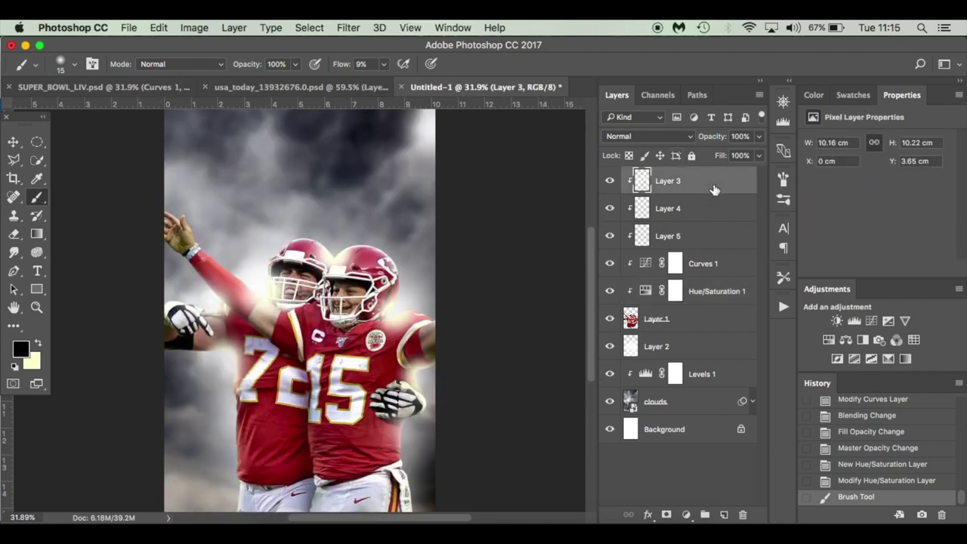
Step: Type SUPER BOWL in Bebas Neue at 71 pt near the poster's top, nudged slightly lower
{"action": "key", "text": "t"}
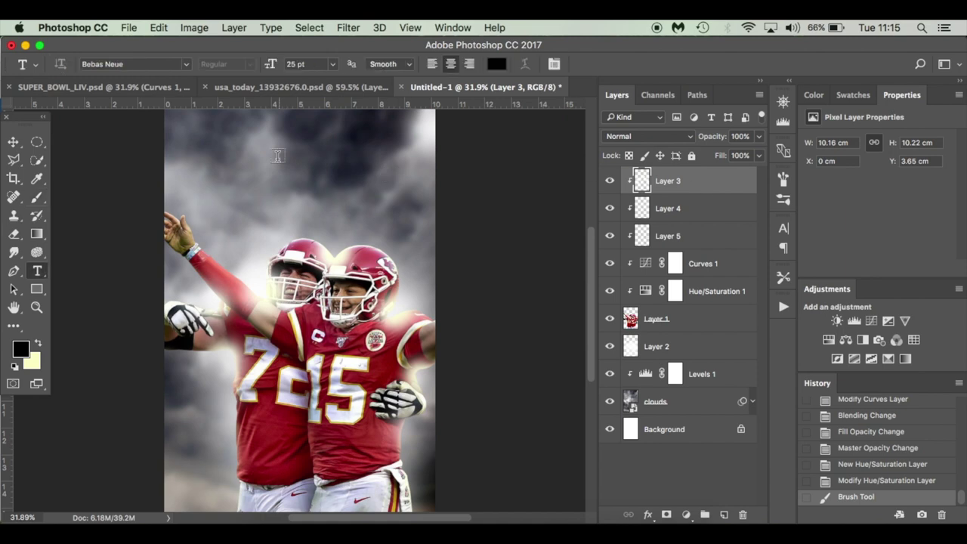
{"action": "left_click", "coordinate": [187, 65]}
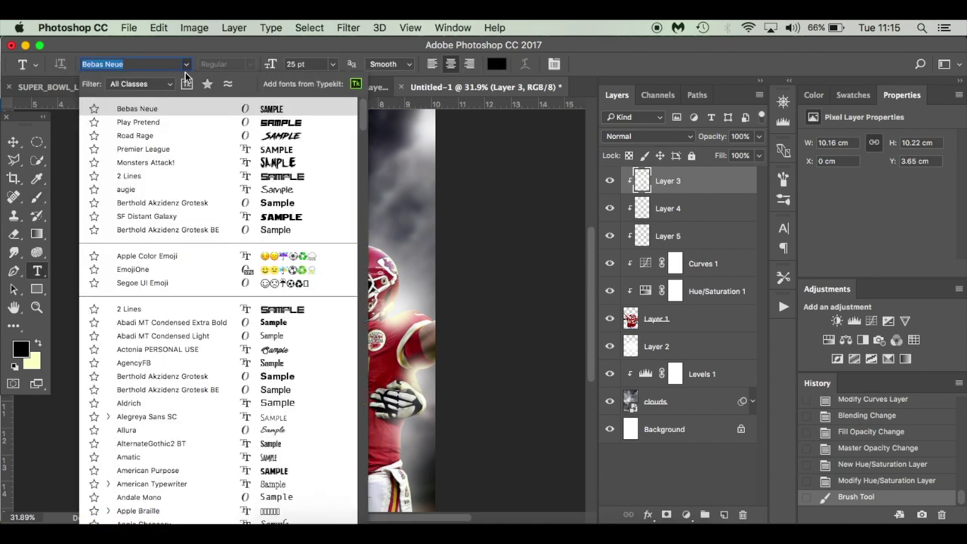
{"action": "left_click", "coordinate": [159, 114]}
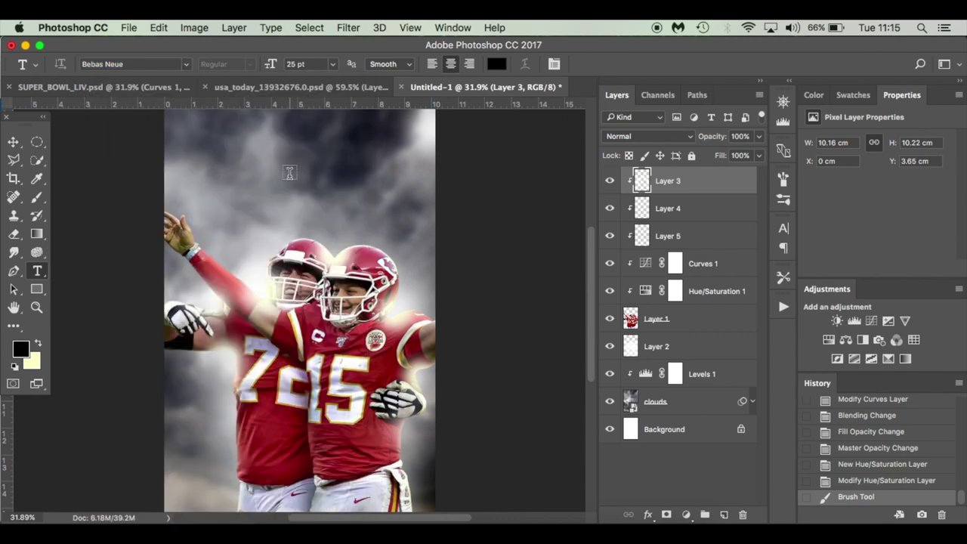
{"action": "left_click", "coordinate": [297, 166]}
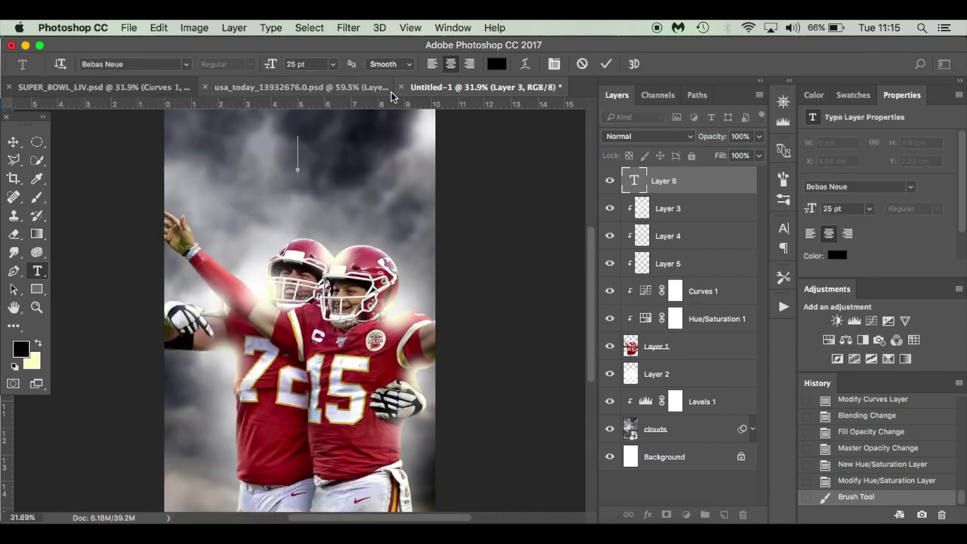
{"action": "left_click_drag", "start_coordinate": [270, 65], "coordinate": [299, 66]}
{"action": "type", "text": "S"}
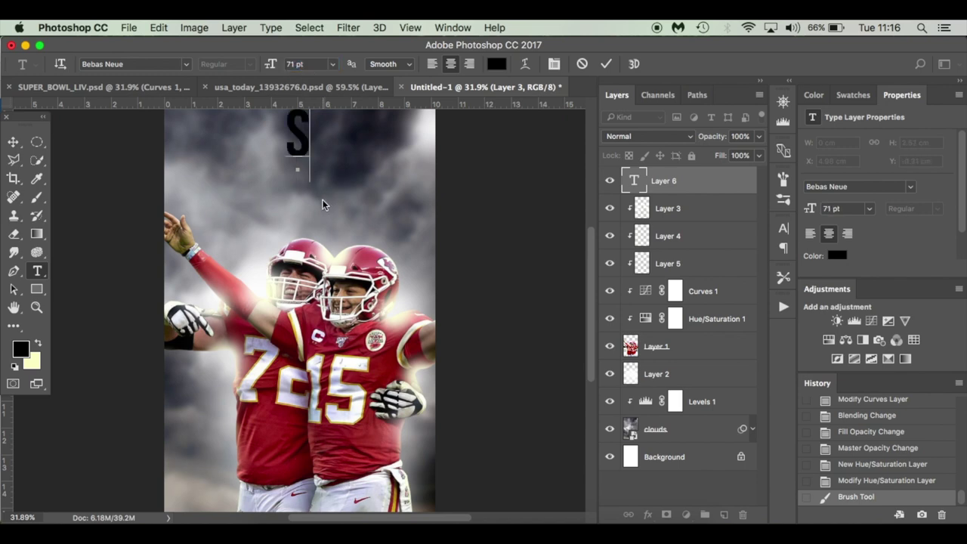
{"action": "type", "text": "UPER BOWL"}
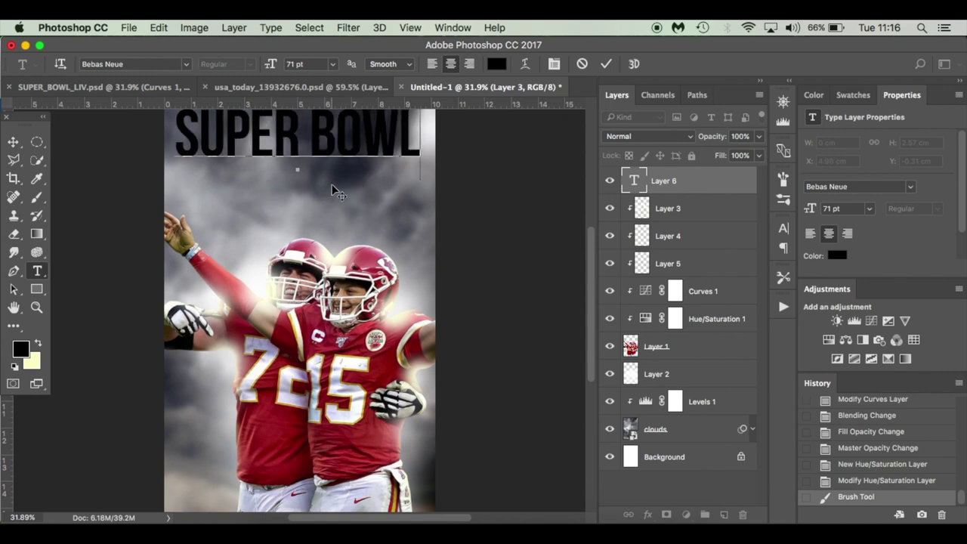
{"action": "scroll", "coordinate": [330, 189], "scroll_direction": "up", "scroll_amount": 2}
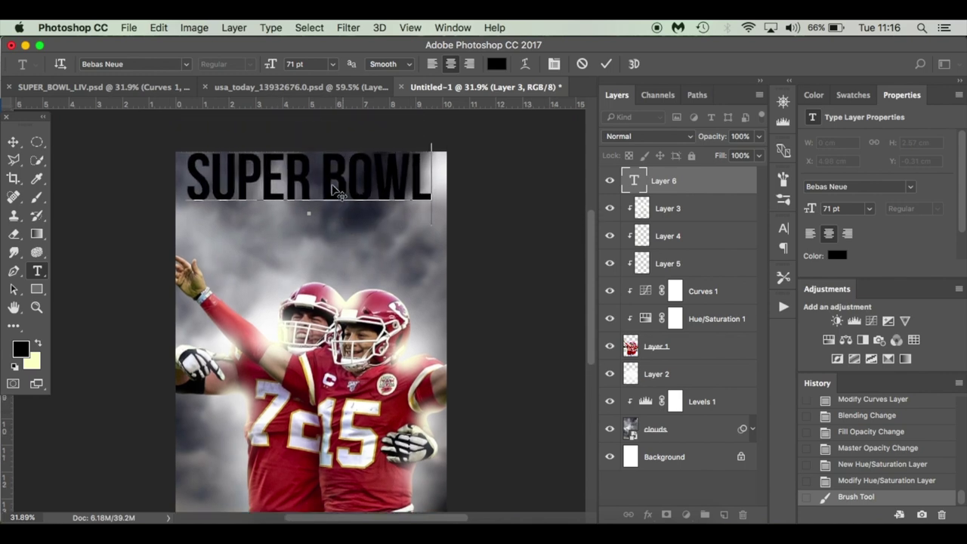
{"action": "left_click_drag", "start_coordinate": [344, 236], "coordinate": [353, 262]}
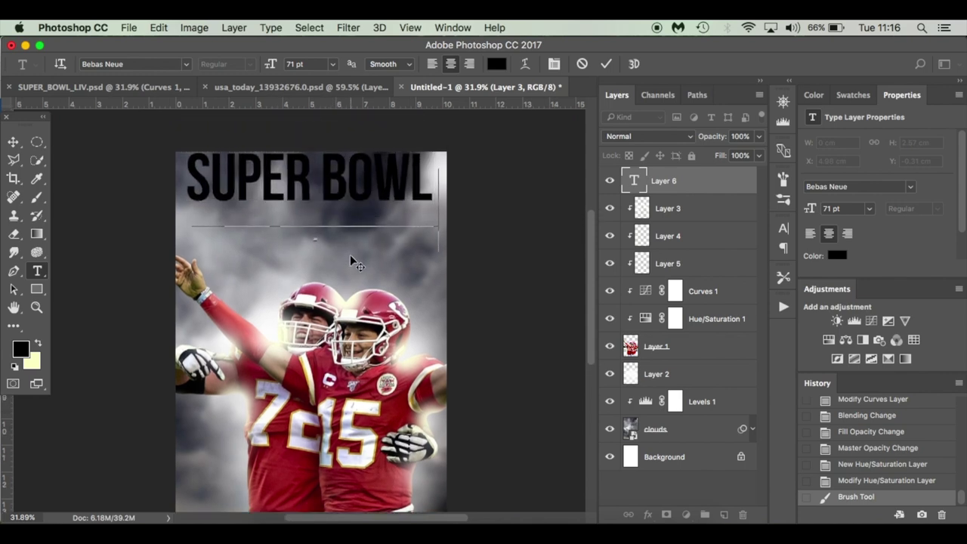
{"action": "left_click", "coordinate": [13, 142]}
{"action": "scroll", "coordinate": [455, 240], "scroll_direction": "down", "scroll_amount": 2}
{"action": "scroll", "coordinate": [455, 240], "scroll_direction": "down", "scroll_amount": 1}
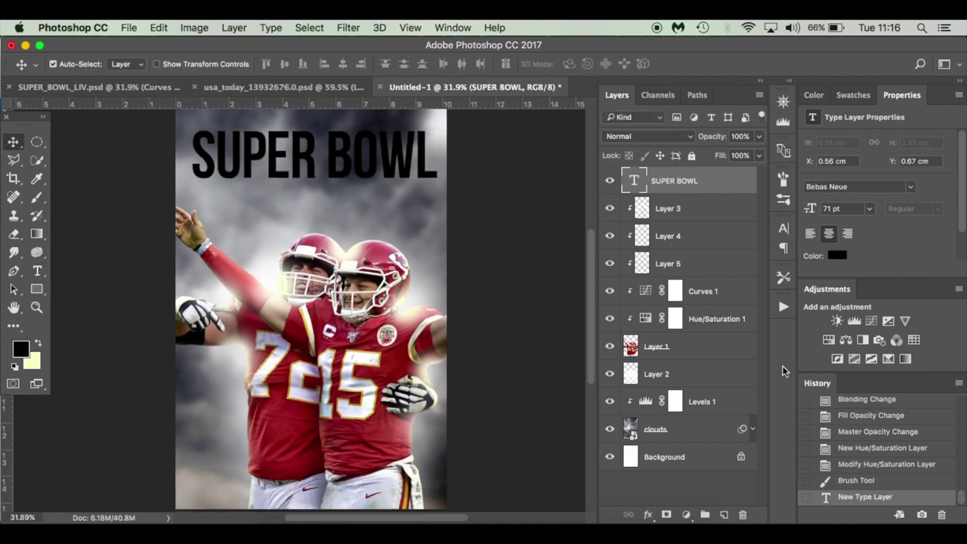
{"action": "left_click", "coordinate": [694, 461]}
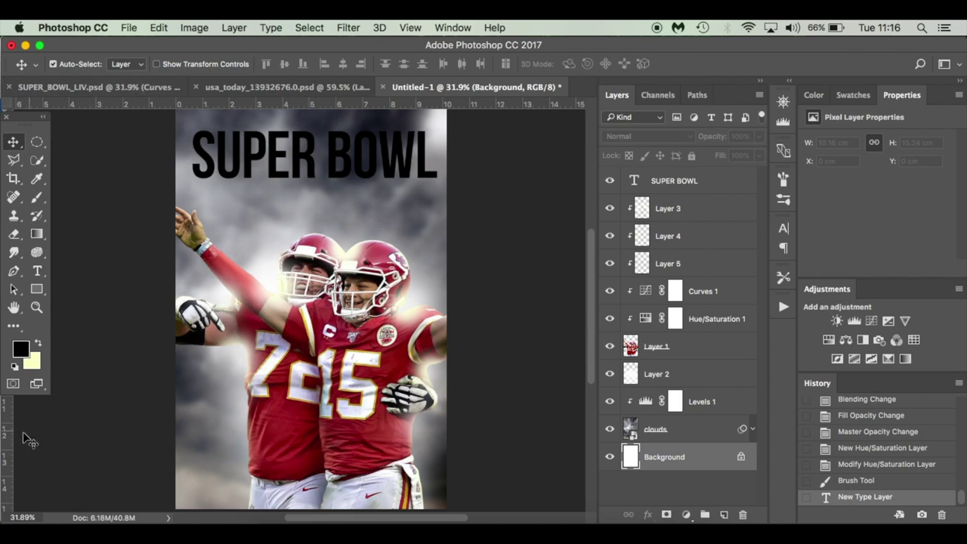
{"action": "left_click", "coordinate": [452, 28]}
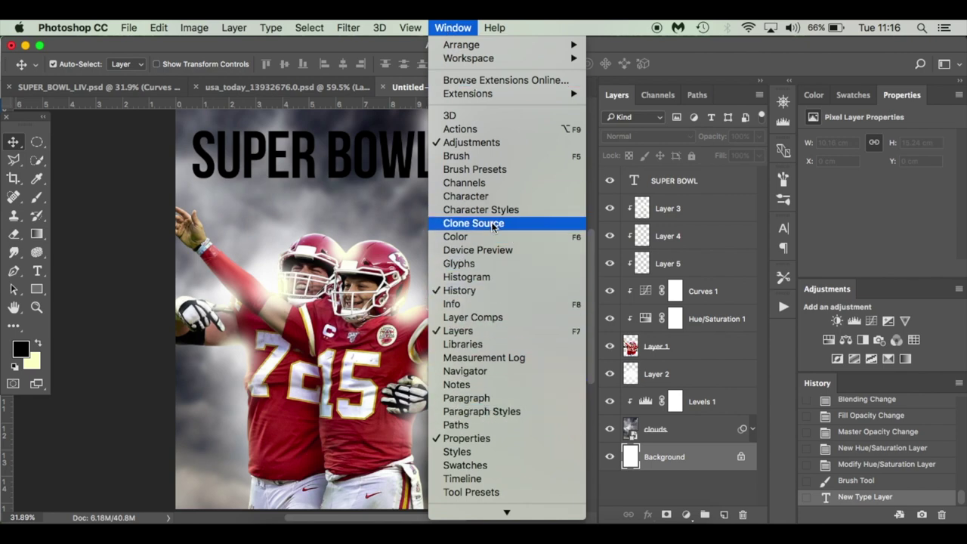
{"action": "scroll", "coordinate": [491, 355], "scroll_direction": "down", "scroll_amount": 3}
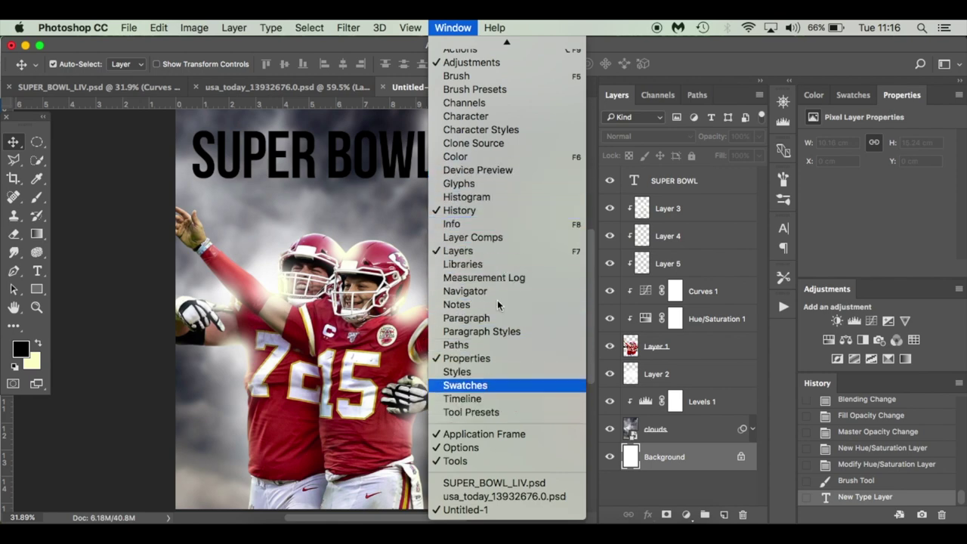
{"action": "mouse_move", "coordinate": [410, 27]}
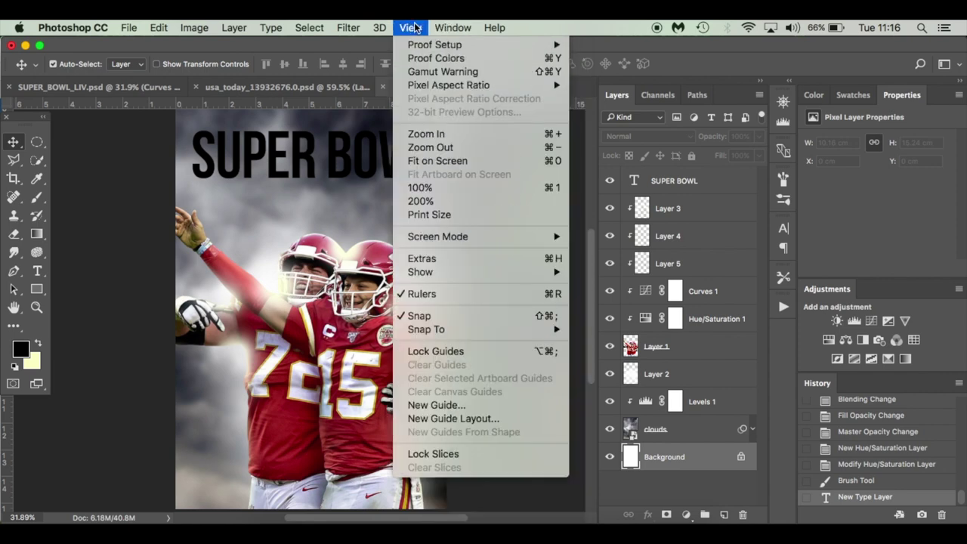
{"action": "mouse_move", "coordinate": [453, 28]}
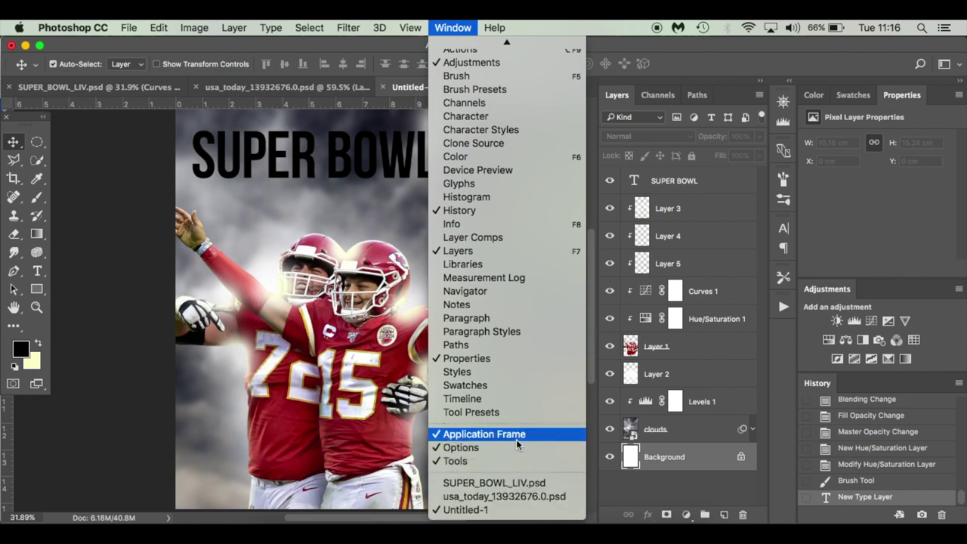
{"action": "left_click", "coordinate": [112, 263]}
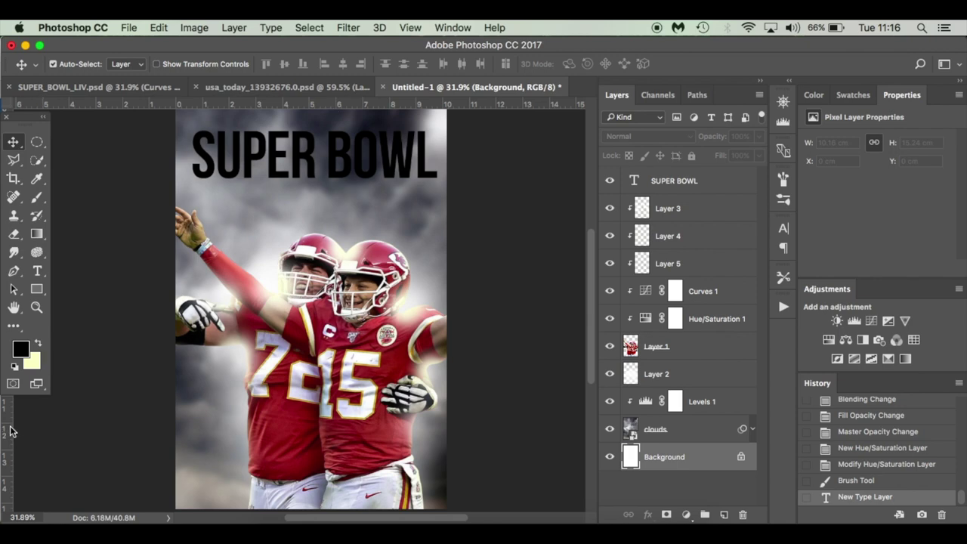
{"action": "left_click_drag", "start_coordinate": [11, 431], "coordinate": [310, 437]}
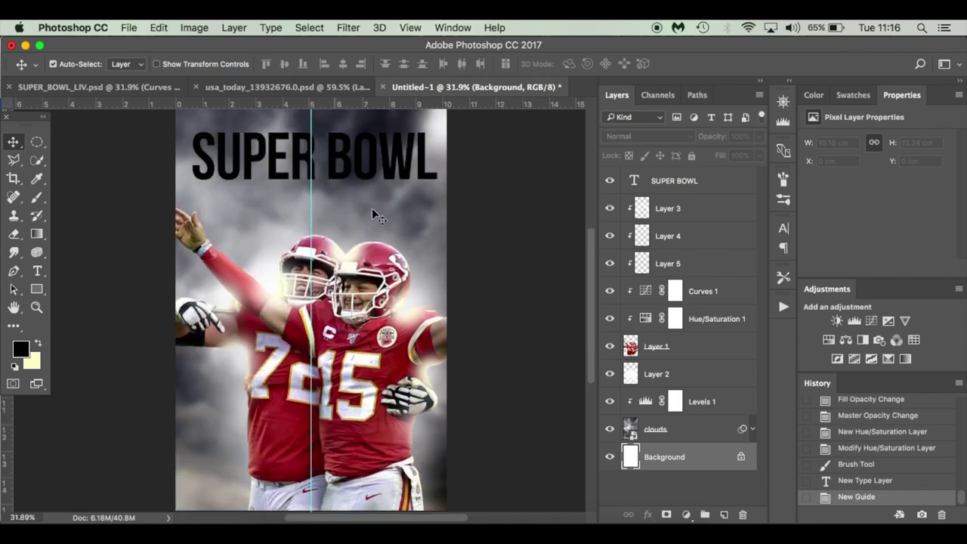
Step: Shift the SUPER BOWL title left onto the centre guide, hide guides, and view SUPER_BOWL_LIV.psd
{"action": "left_click", "coordinate": [371, 178]}
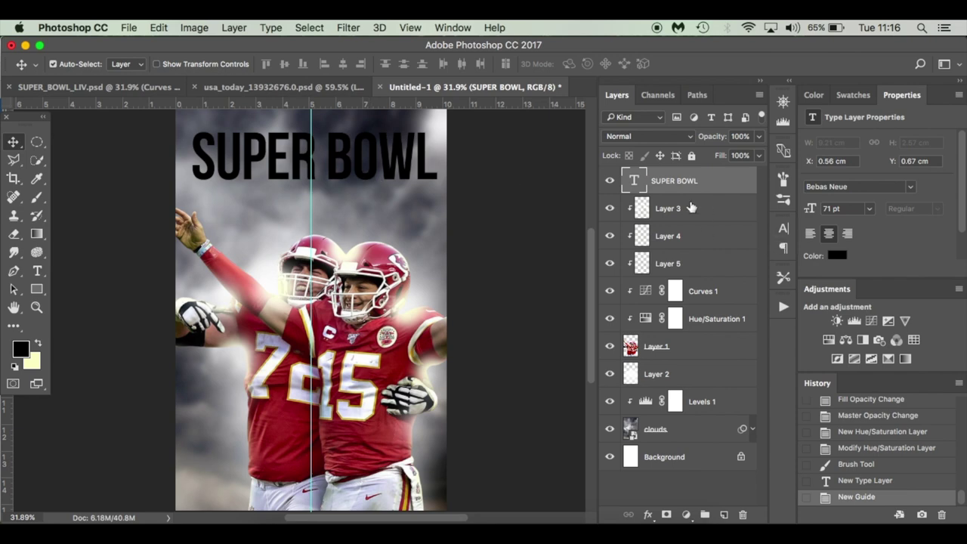
{"action": "key", "text": "super+t"}
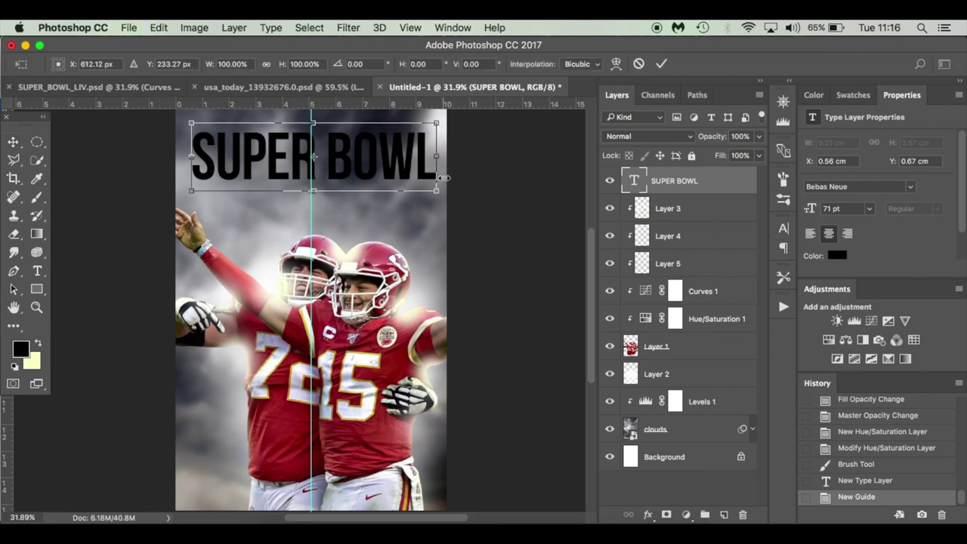
{"action": "key", "text": "Left"}
{"action": "key", "text": "Left"}
{"action": "key", "text": "Left"}
{"action": "key", "text": "Left"}
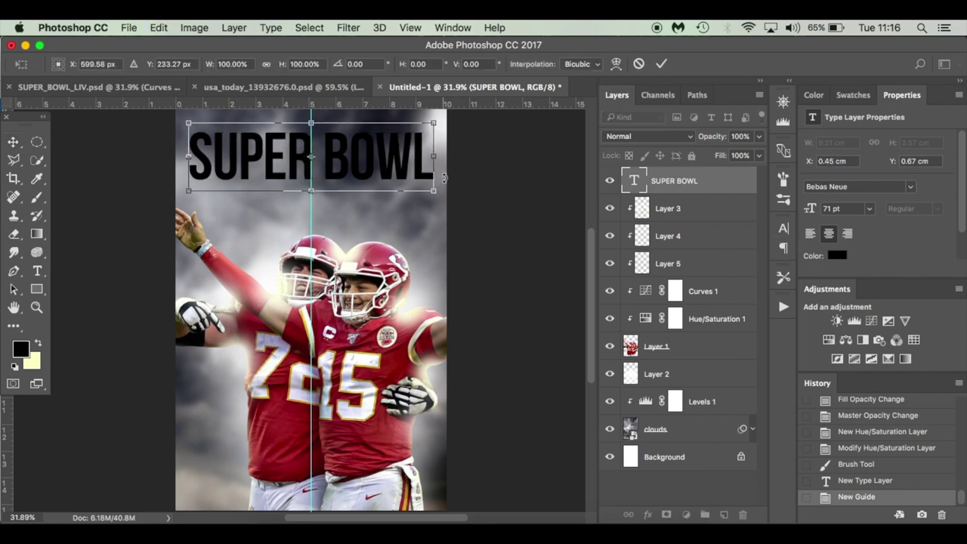
{"action": "key", "text": "Return"}
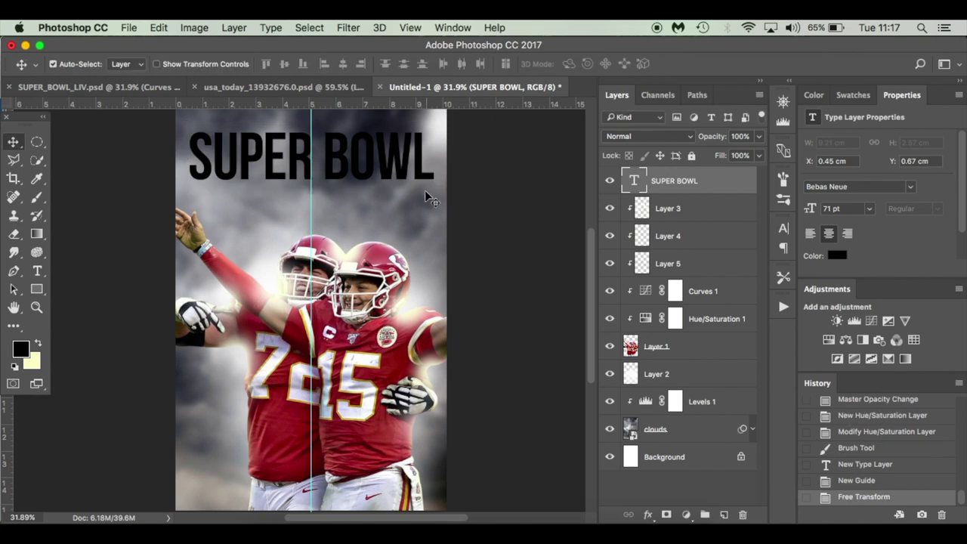
{"action": "key", "text": "ctrl+semicolon"}
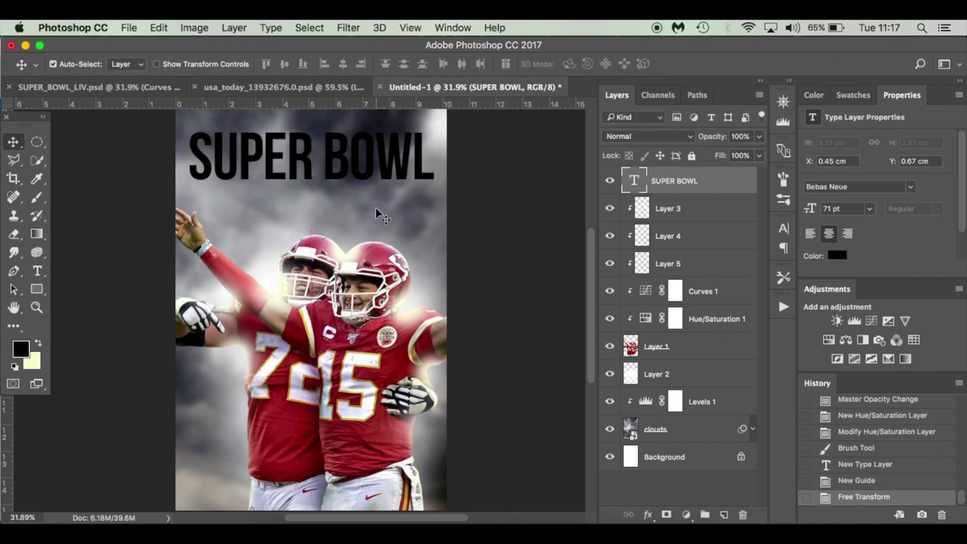
{"action": "scroll", "coordinate": [376, 207], "scroll_direction": "up", "scroll_amount": 1}
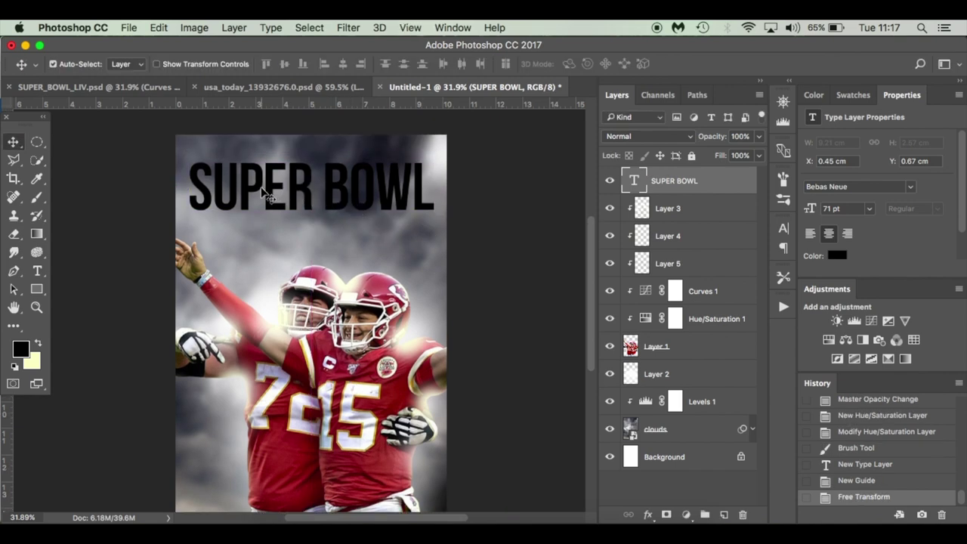
{"action": "left_click", "coordinate": [112, 83]}
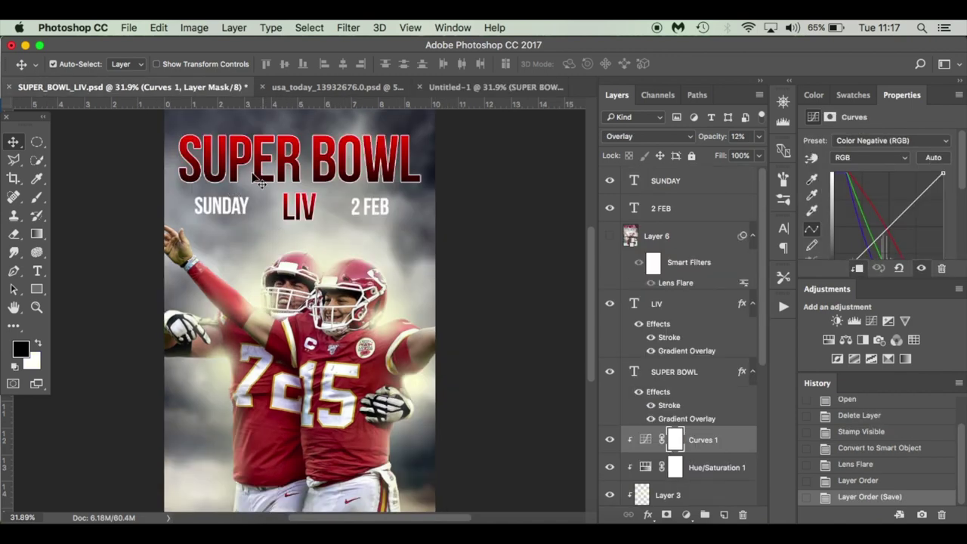
Step: In Untitled-1, stroke the SUPER BOWL layer 3 px white, positioned Outside after briefly trying Inside
{"action": "left_click", "coordinate": [488, 87]}
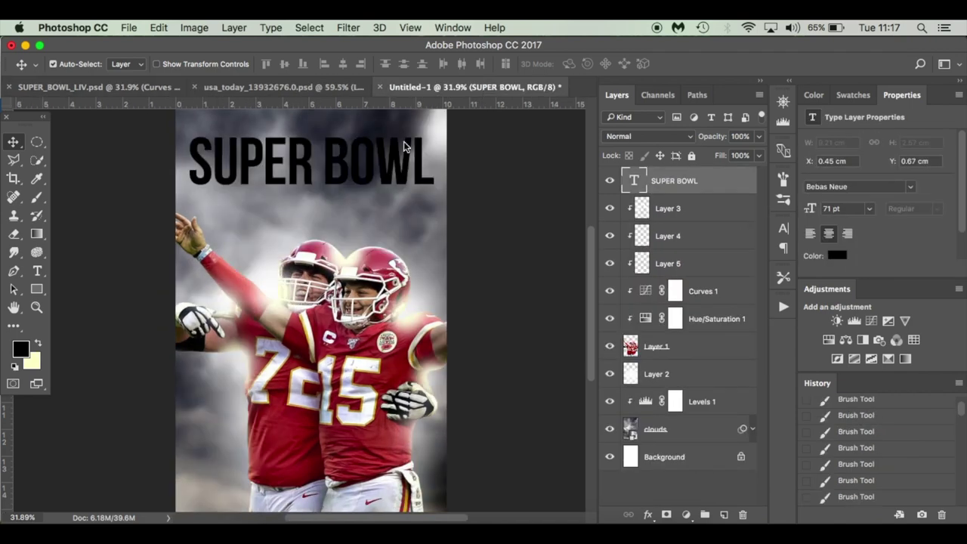
{"action": "double_click", "coordinate": [722, 182]}
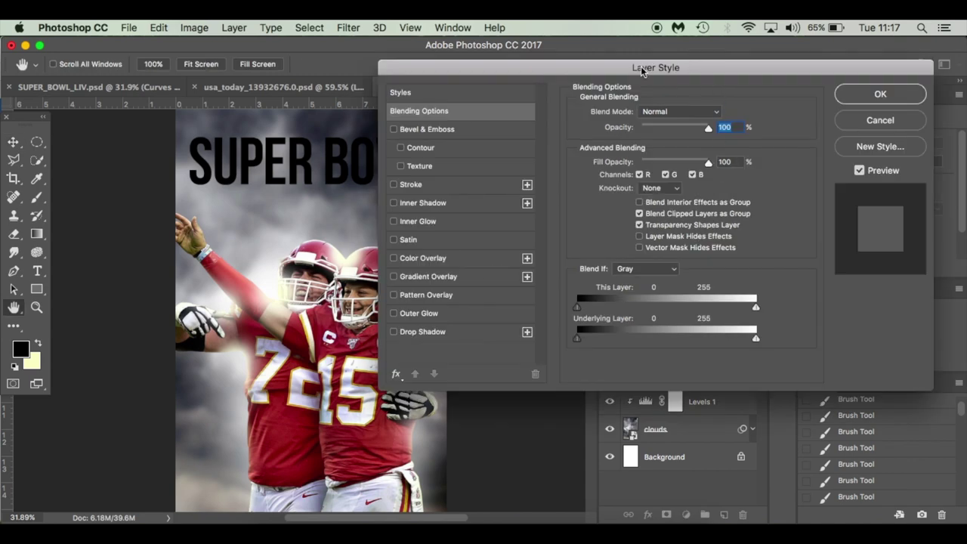
{"action": "left_click", "coordinate": [426, 184]}
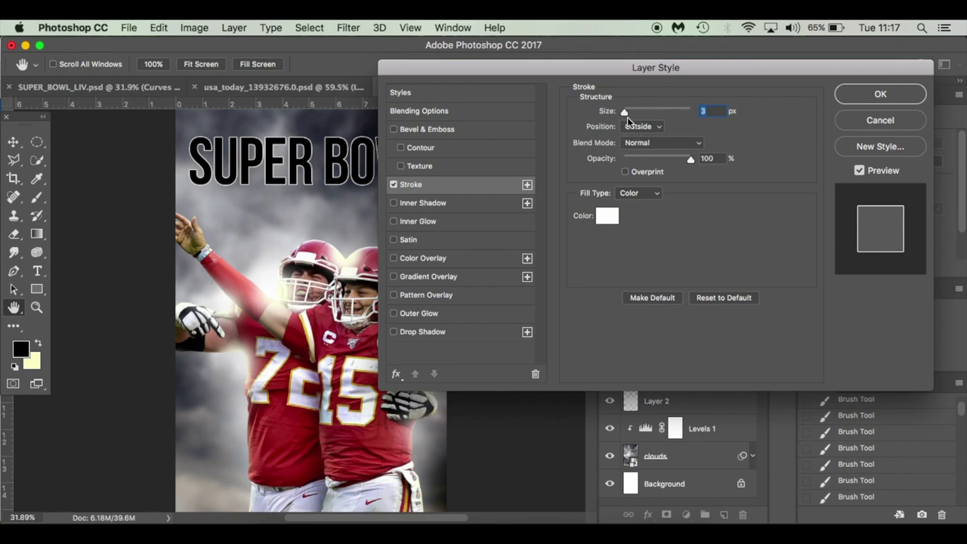
{"action": "left_click", "coordinate": [659, 129]}
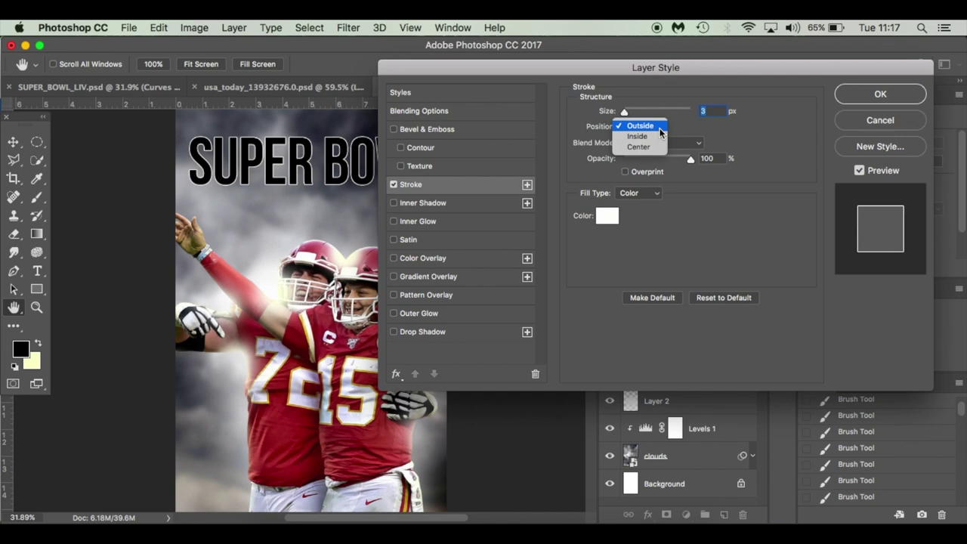
{"action": "left_click", "coordinate": [660, 131]}
{"action": "left_click", "coordinate": [658, 127]}
{"action": "left_click", "coordinate": [654, 137]}
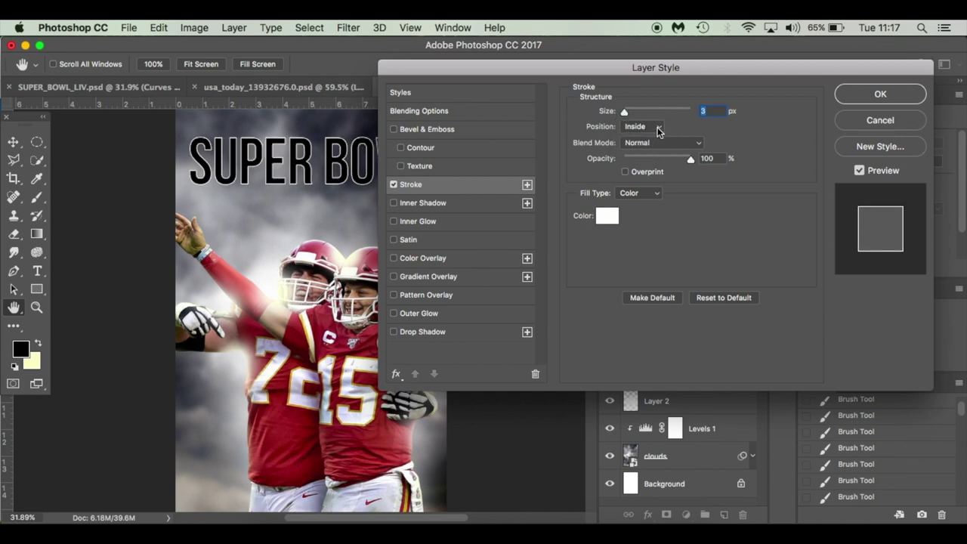
{"action": "left_click", "coordinate": [660, 129]}
{"action": "left_click", "coordinate": [656, 113]}
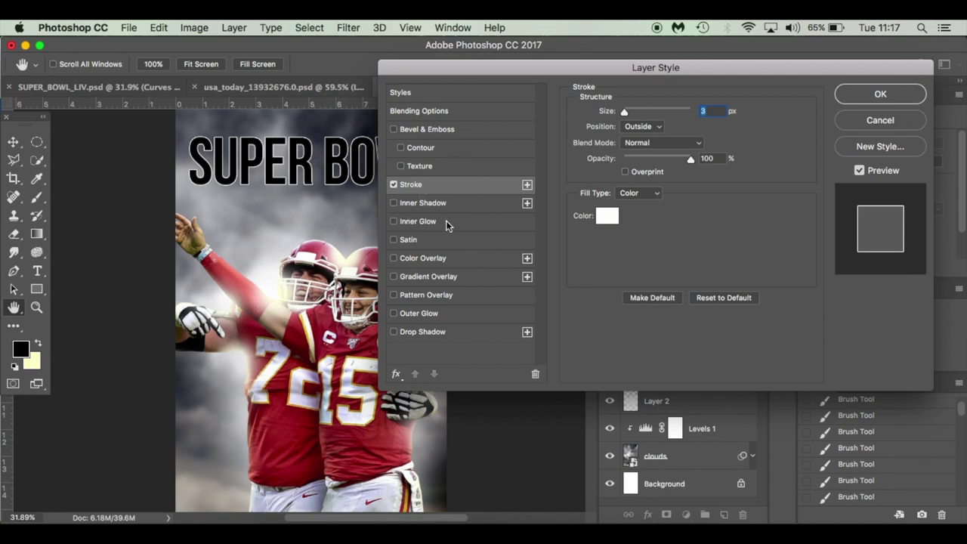
Step: Enable Gradient Overlay on SUPER BOWL, keep its red-to-dark gradient, and test the Reverse toggle
{"action": "left_click", "coordinate": [454, 280]}
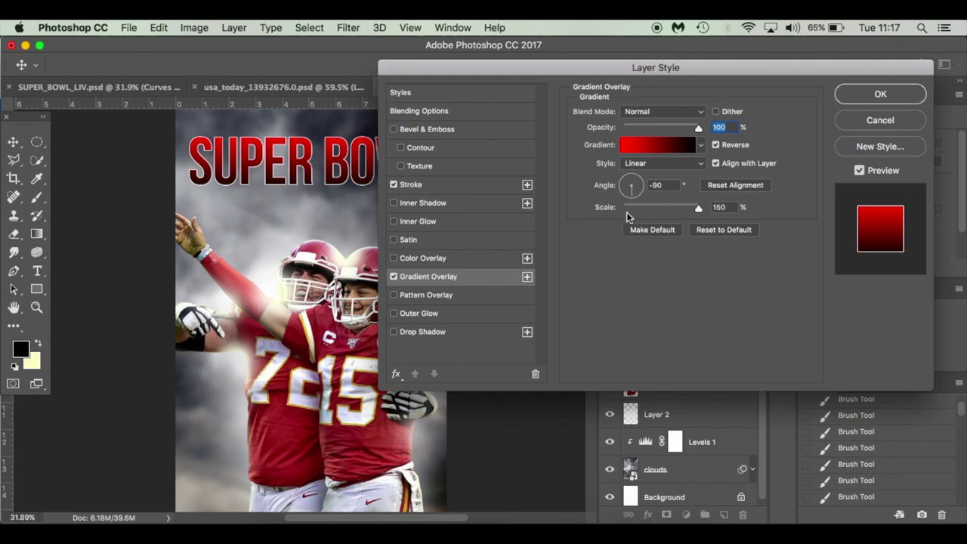
{"action": "left_click", "coordinate": [666, 148]}
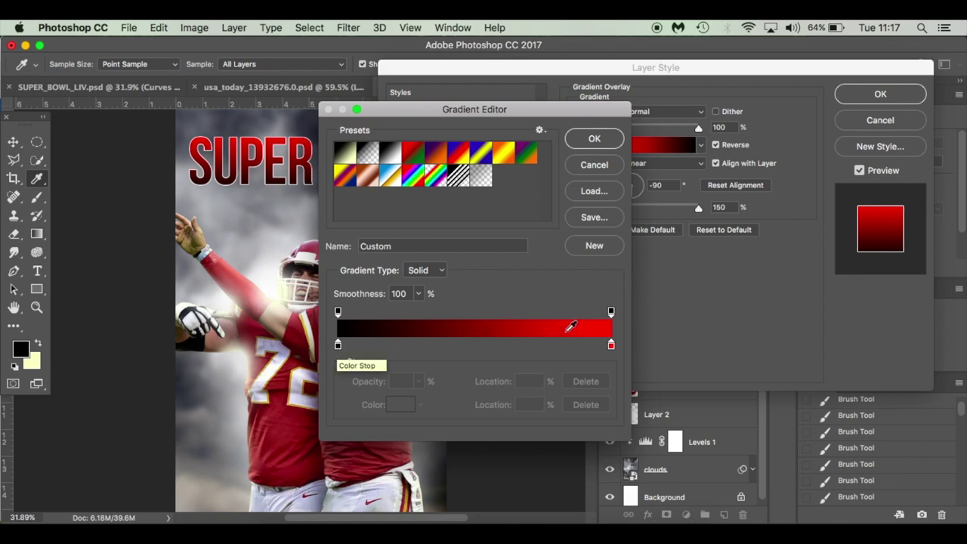
{"action": "left_click", "coordinate": [595, 138]}
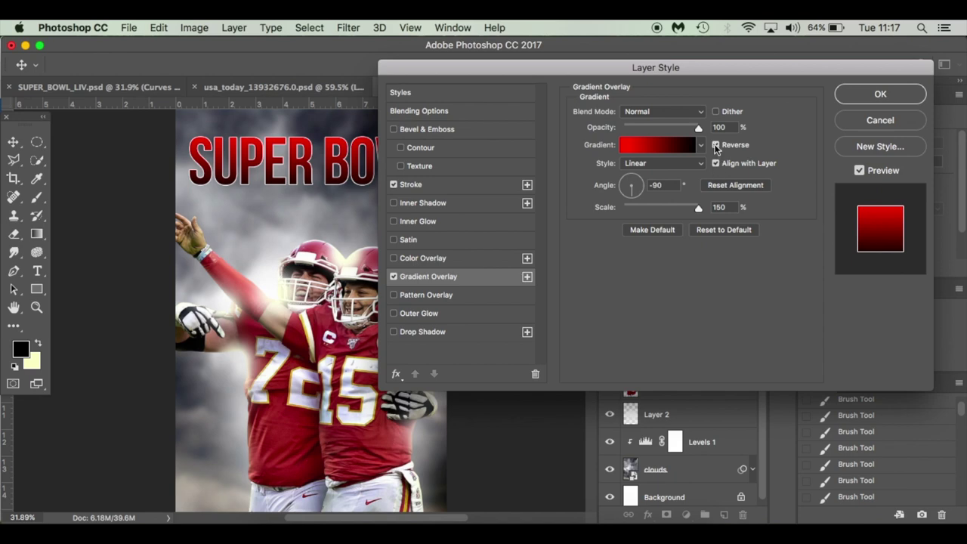
{"action": "left_click", "coordinate": [716, 145]}
{"action": "left_click", "coordinate": [716, 144]}
Step: Keep the overlay style Linear after trying Radial, and apply the layer style
{"action": "left_click", "coordinate": [702, 163]}
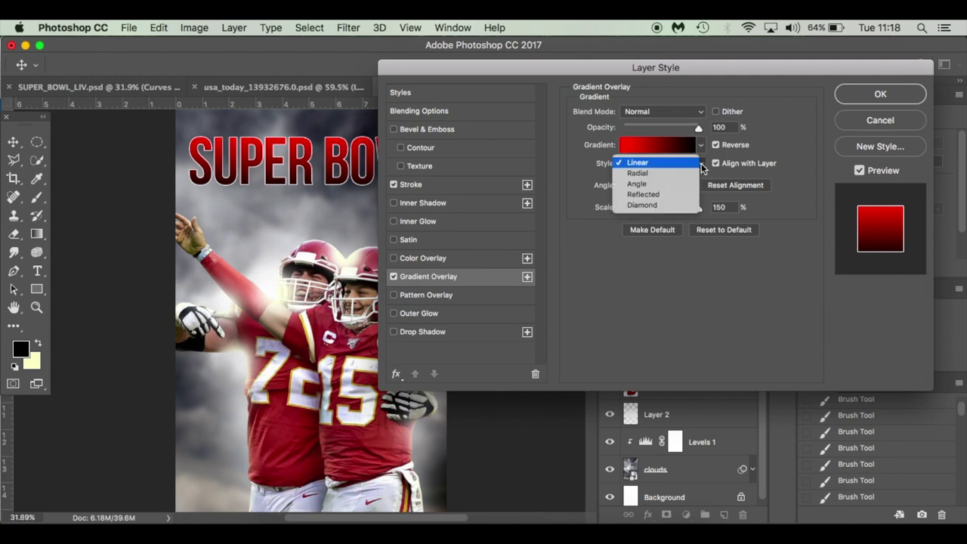
{"action": "left_click", "coordinate": [684, 173]}
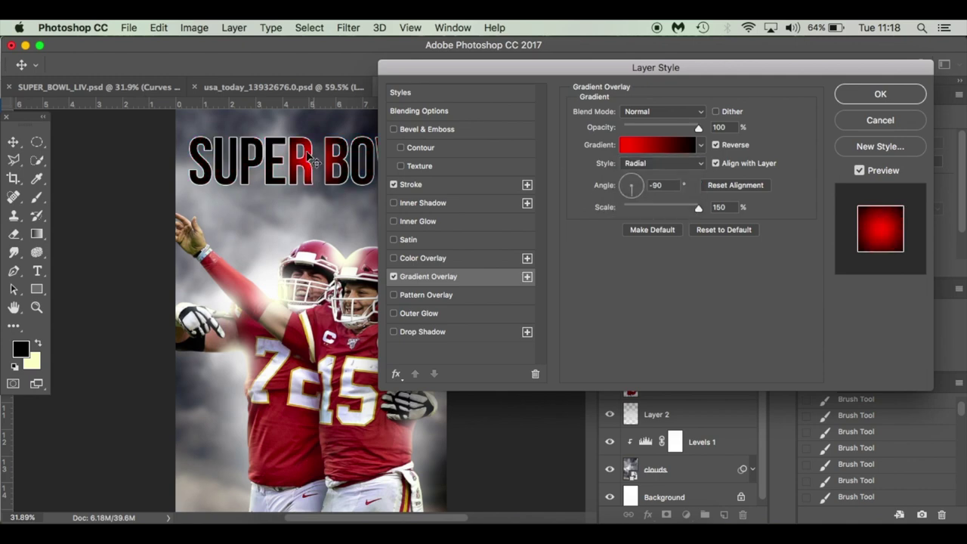
{"action": "left_click", "coordinate": [637, 163]}
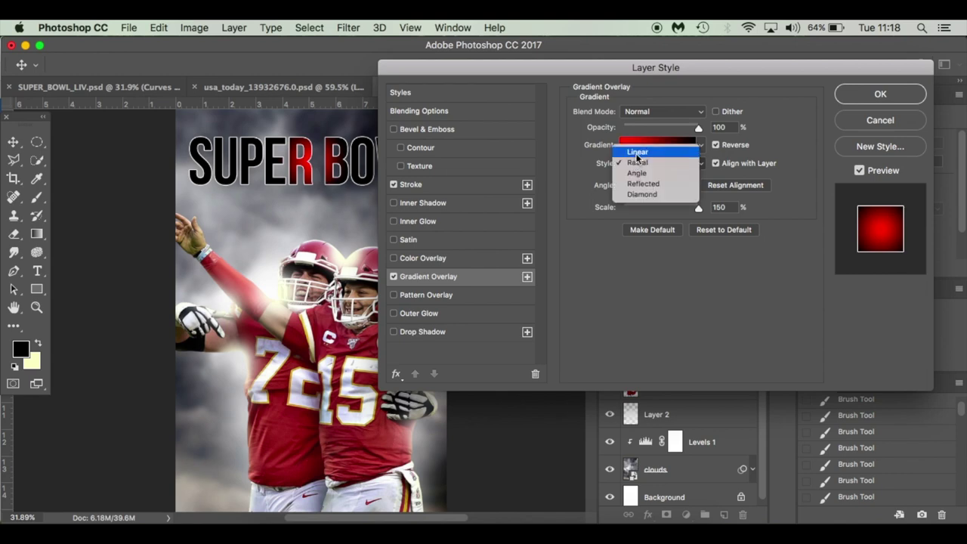
{"action": "left_click", "coordinate": [637, 153]}
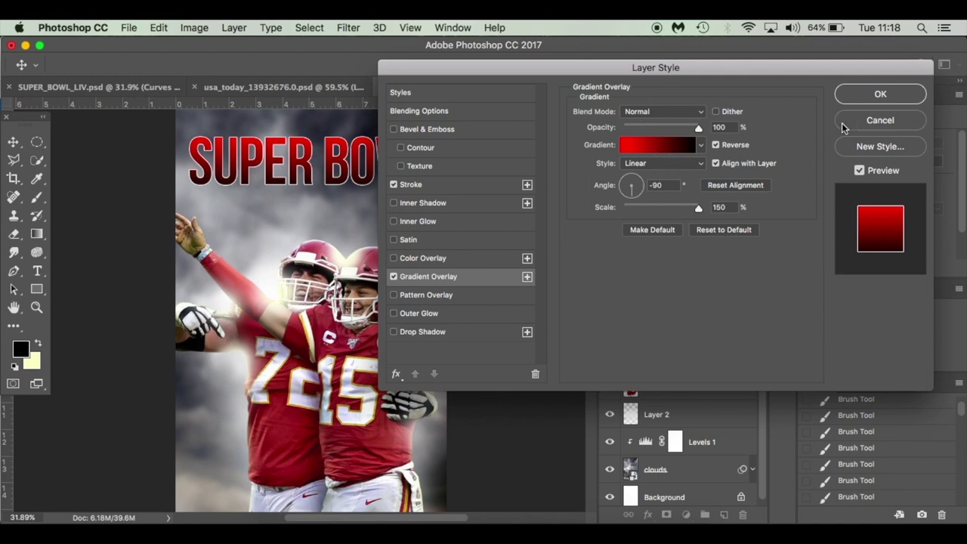
{"action": "left_click", "coordinate": [863, 102]}
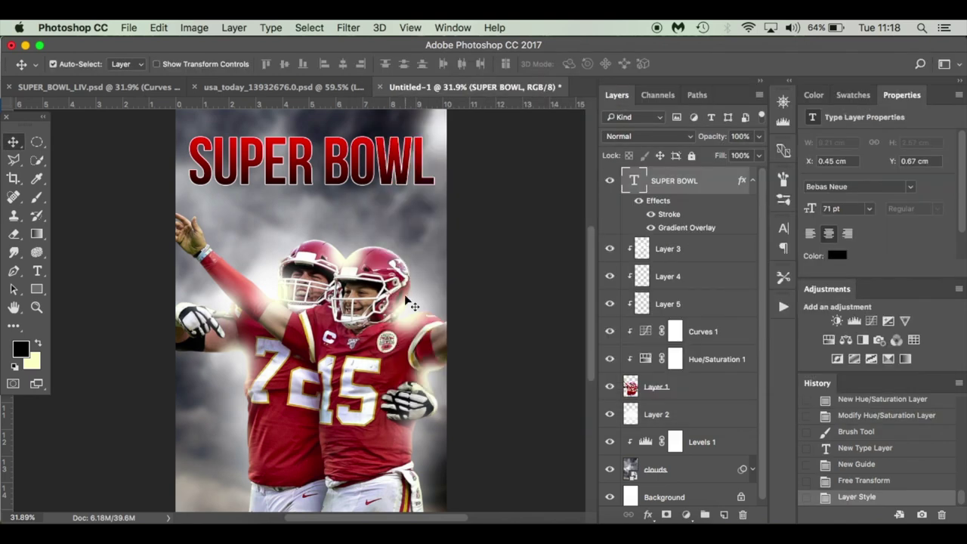
Step: Type LIV below the title, shrink it to 50 pt, and move it under SUPER BOWL
{"action": "key", "text": "t"}
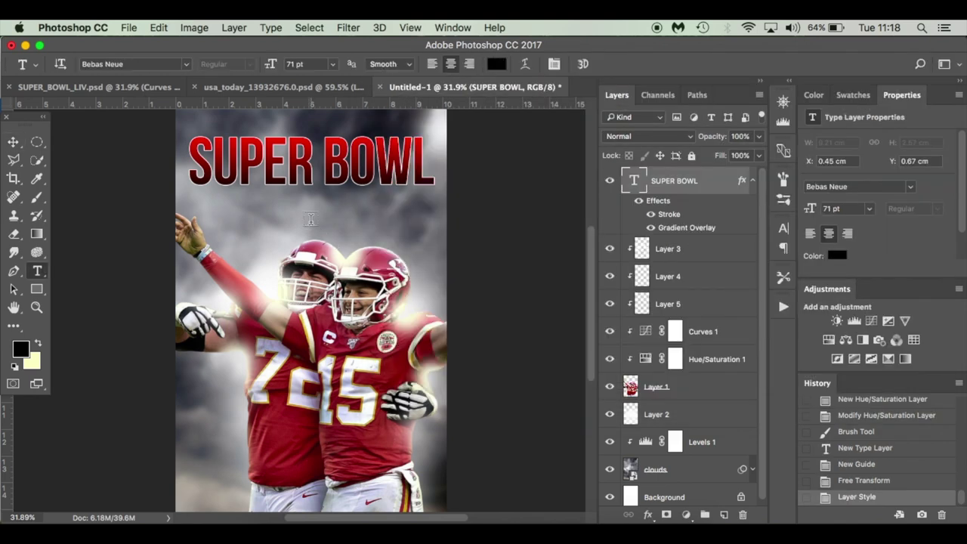
{"action": "left_click", "coordinate": [309, 212]}
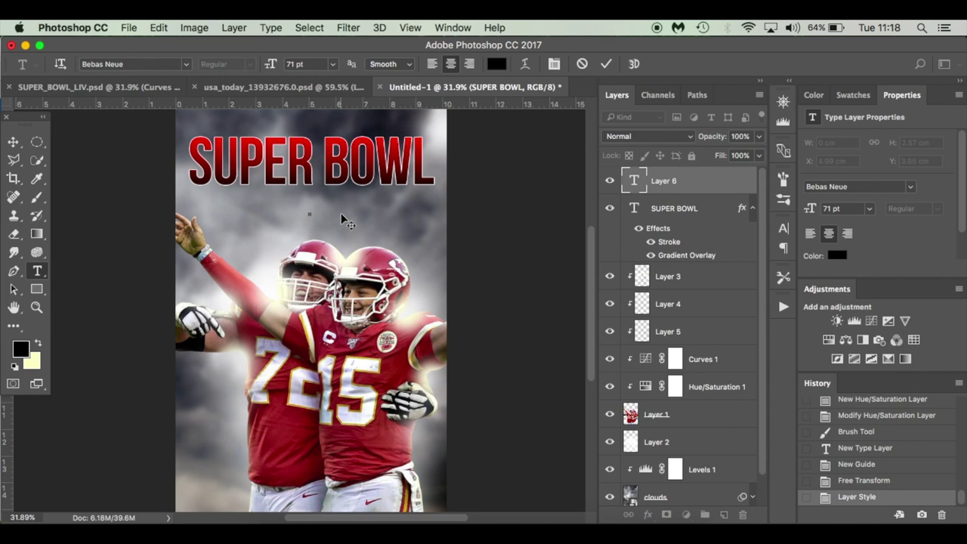
{"action": "type", "text": "LIV"}
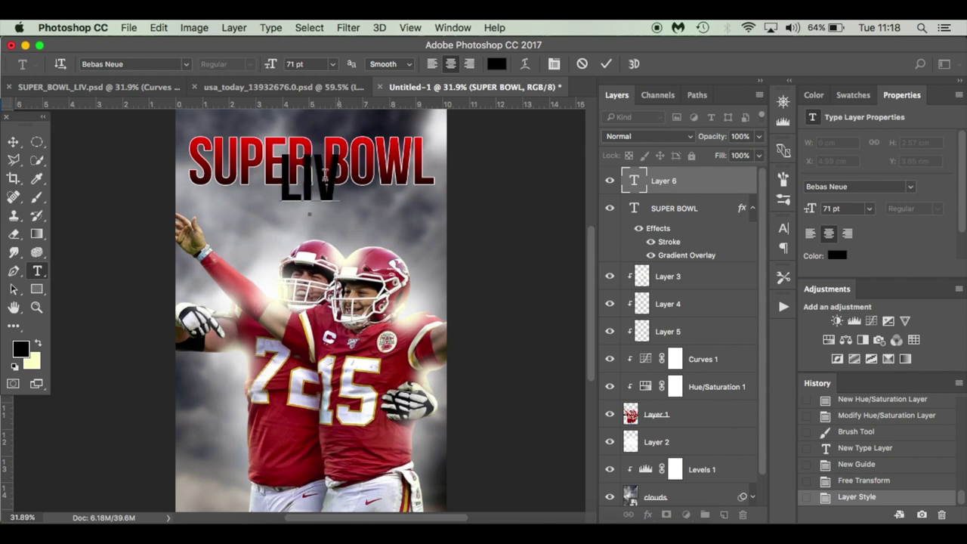
{"action": "left_click_drag", "start_coordinate": [270, 65], "coordinate": [257, 66]}
{"action": "double_click", "coordinate": [339, 161]}
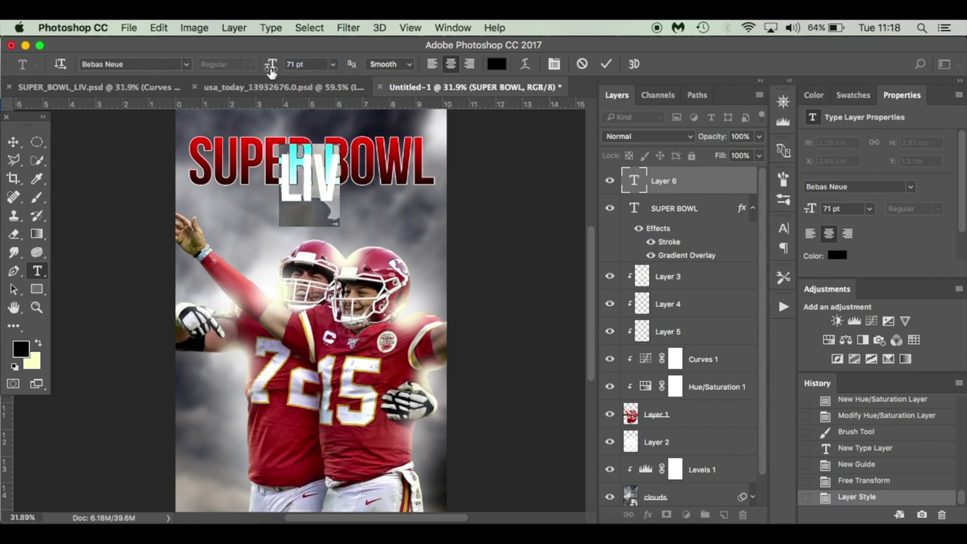
{"action": "left_click_drag", "start_coordinate": [270, 68], "coordinate": [254, 69]}
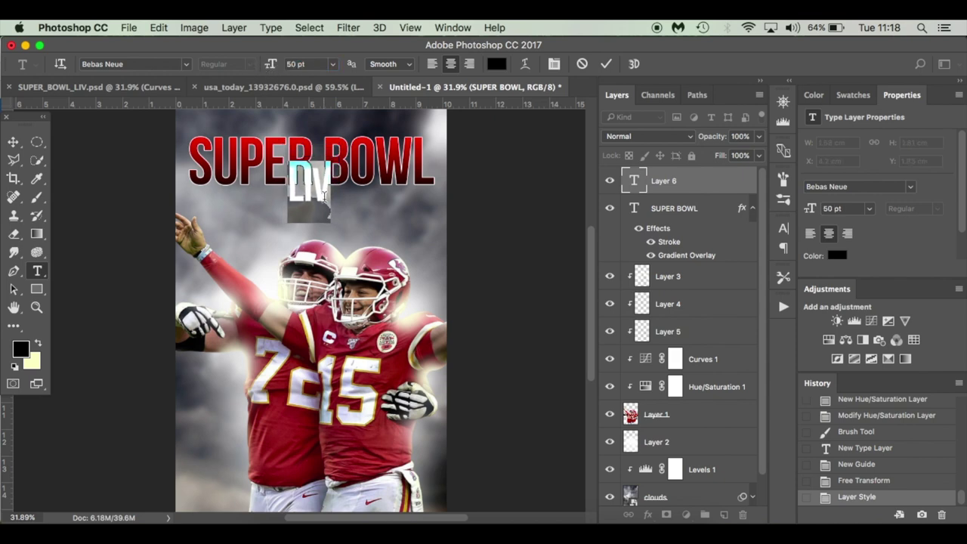
{"action": "left_click_drag", "start_coordinate": [327, 217], "coordinate": [330, 254]}
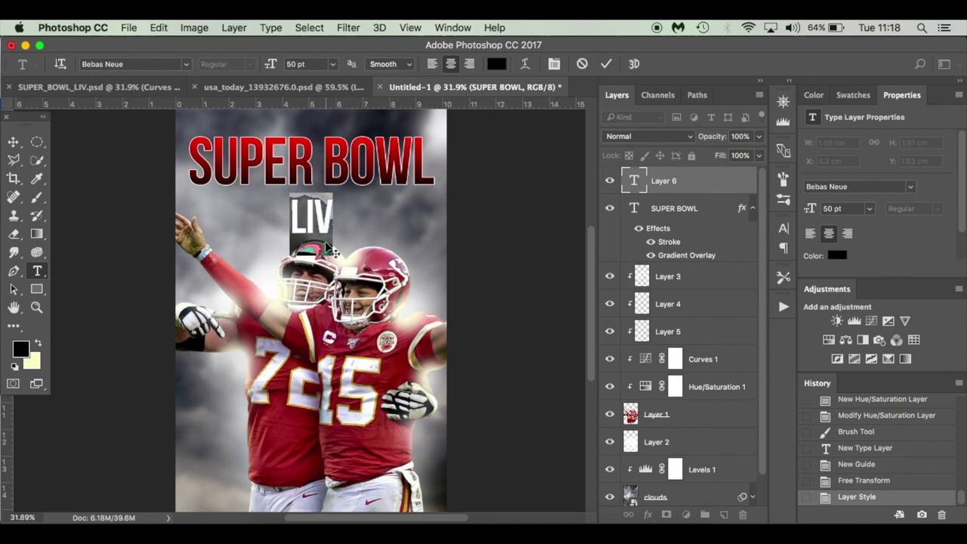
{"action": "left_click", "coordinate": [329, 254]}
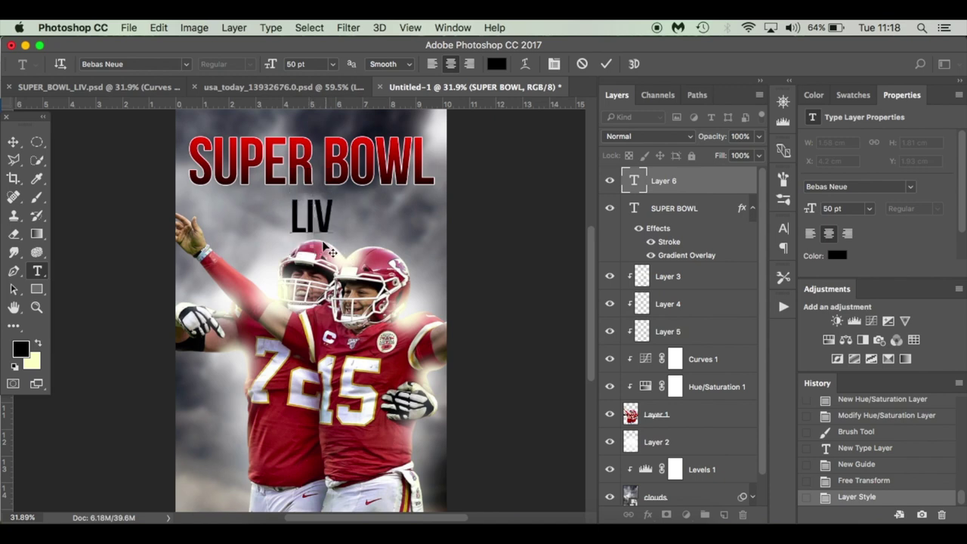
Step: Give the LIV layer the same Stroke and red Gradient Overlay as SUPER BOWL
{"action": "left_click", "coordinate": [715, 189]}
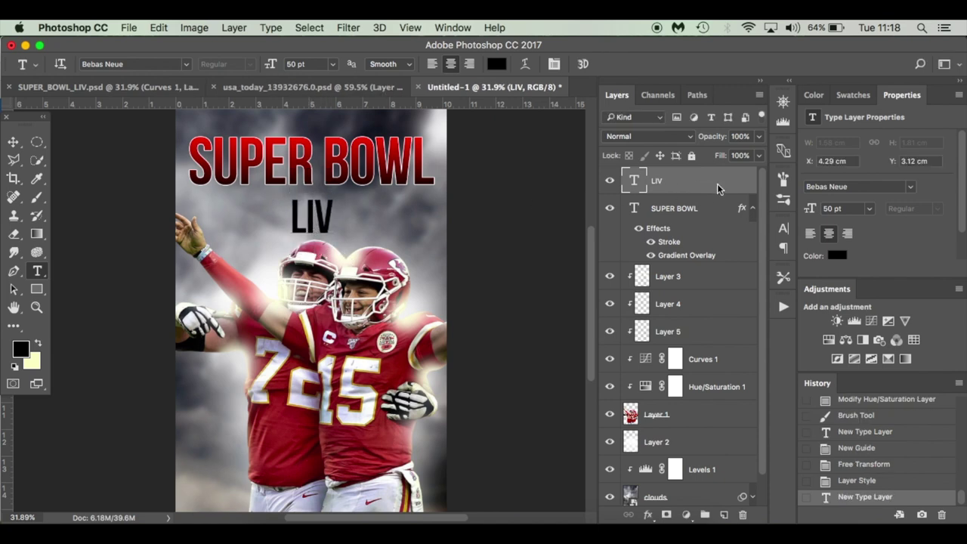
{"action": "double_click", "coordinate": [715, 187]}
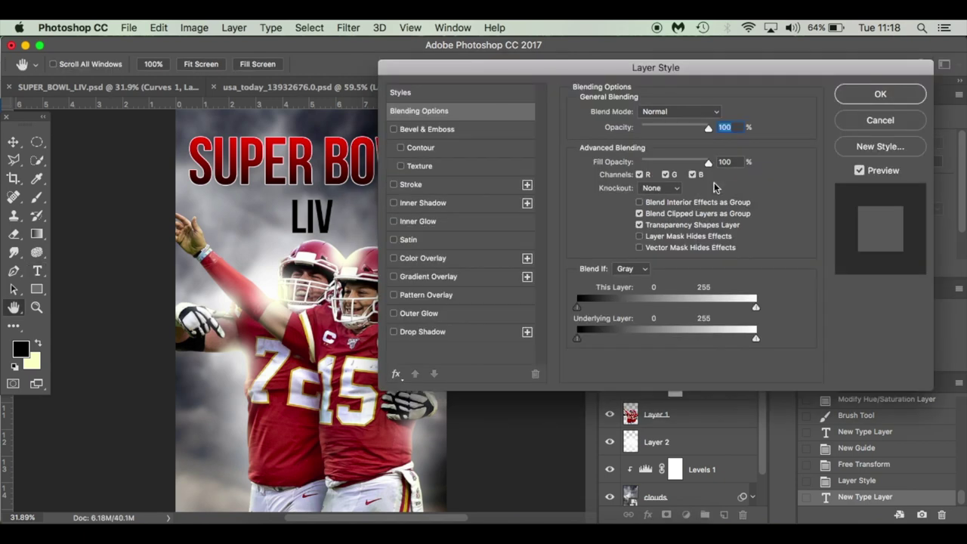
{"action": "left_click", "coordinate": [409, 184]}
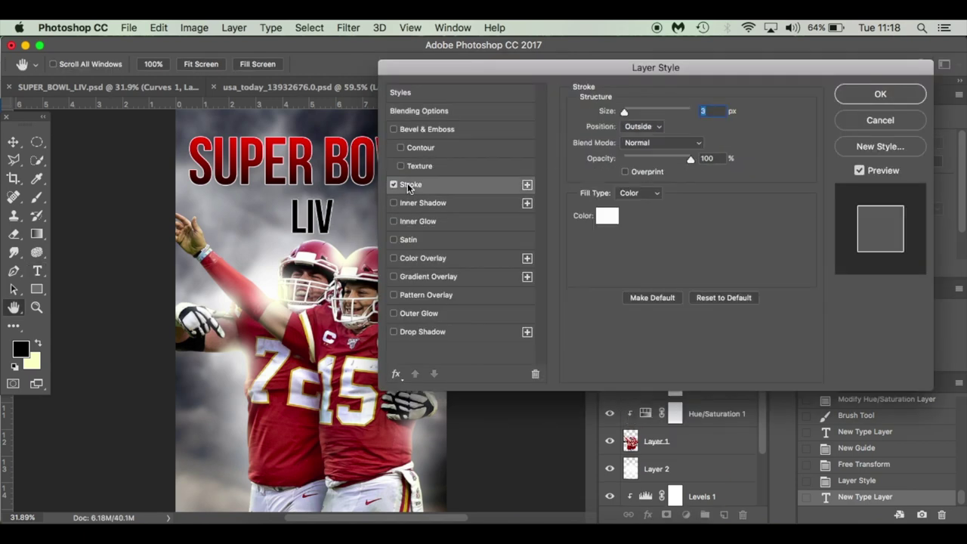
{"action": "left_click", "coordinate": [427, 276]}
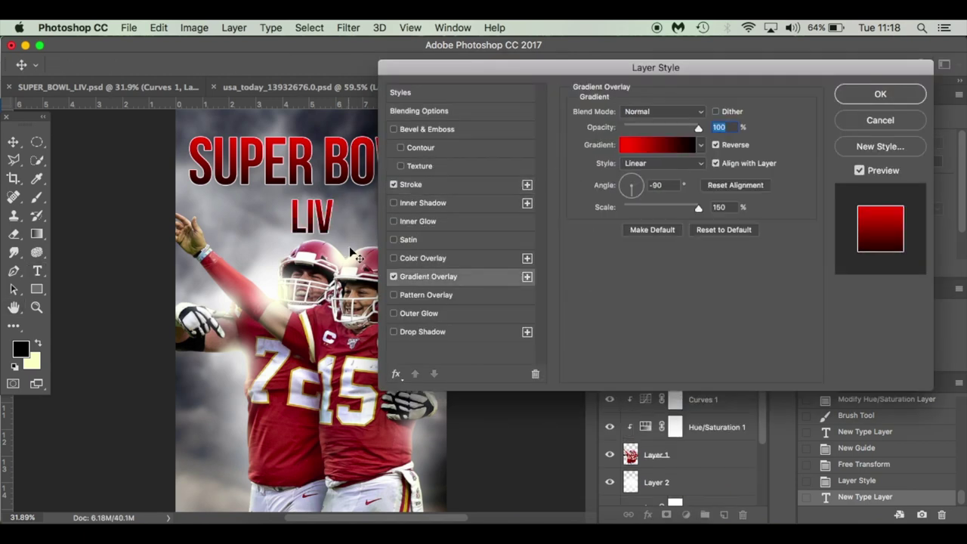
{"action": "left_click", "coordinate": [880, 94]}
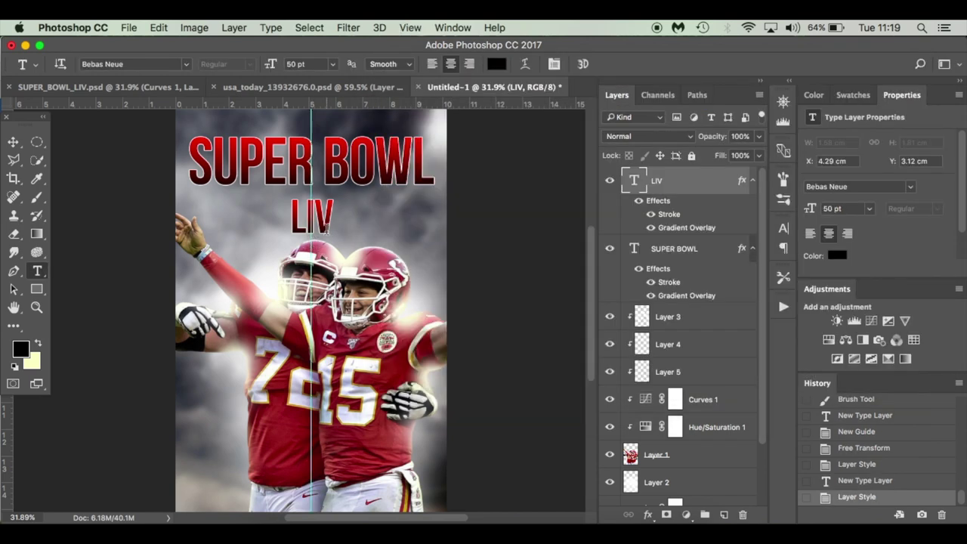
Step: Nudge LIV slightly upward with Free Transform and start a new text layer left of it
{"action": "key", "text": "super+t"}
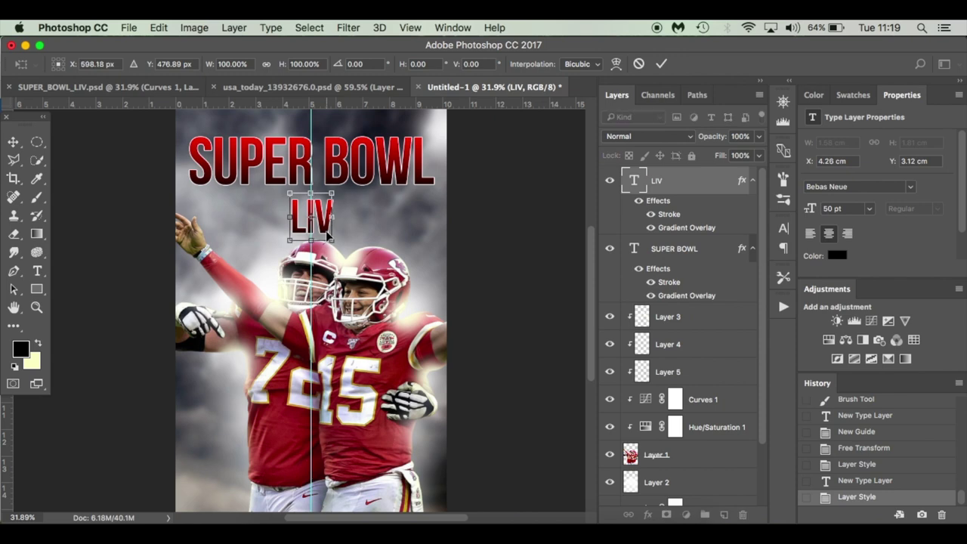
{"action": "key", "text": "Left"}
{"action": "key", "text": "Up"}
{"action": "key", "text": "Up"}
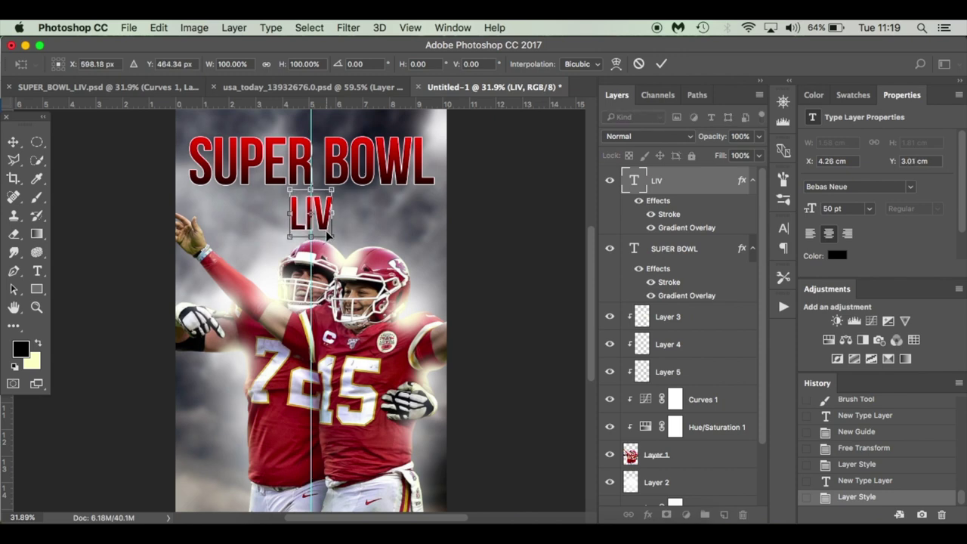
{"action": "key", "text": "Return"}
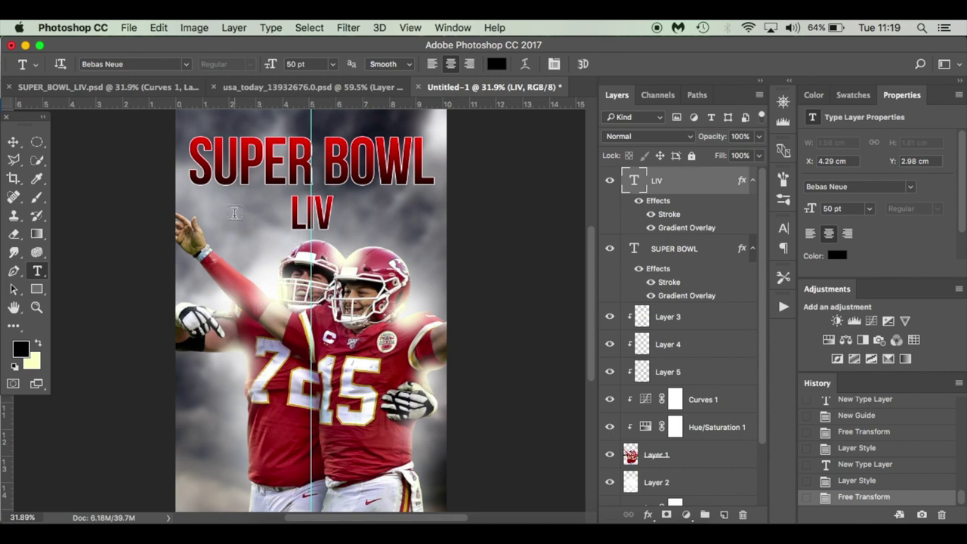
{"action": "left_click", "coordinate": [235, 214]}
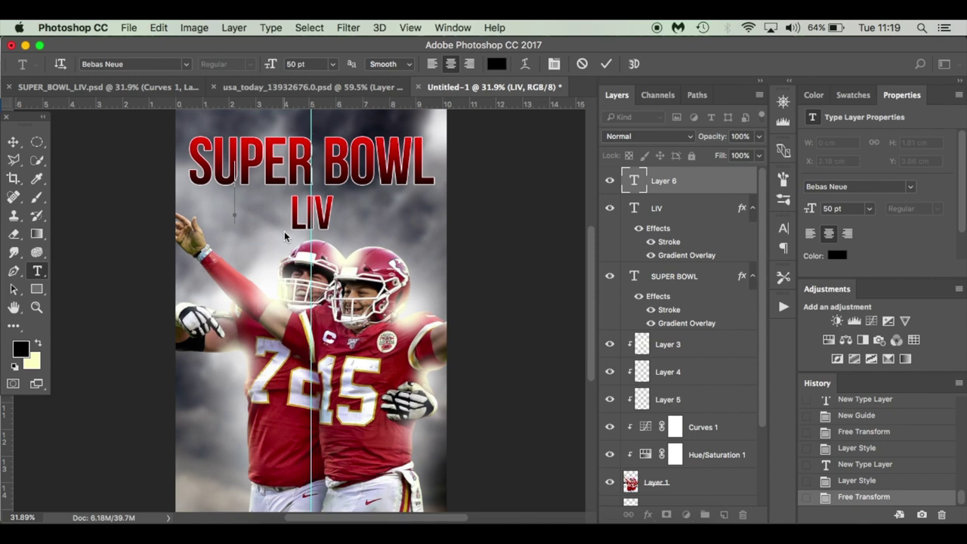
Step: Type FEBRUARY in white at 30 pt and move it level with LIV
{"action": "type", "text": "FEBRUARY"}
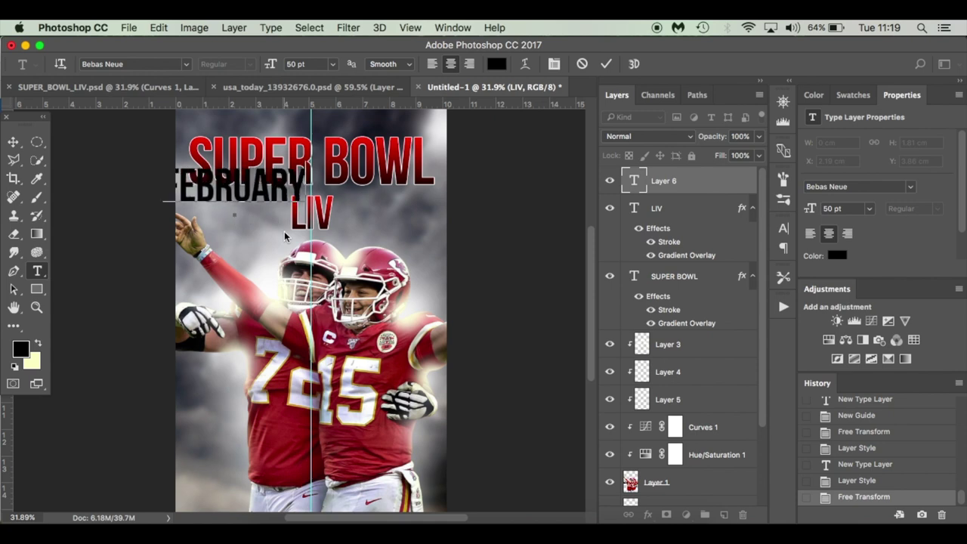
{"action": "key", "text": "super+a"}
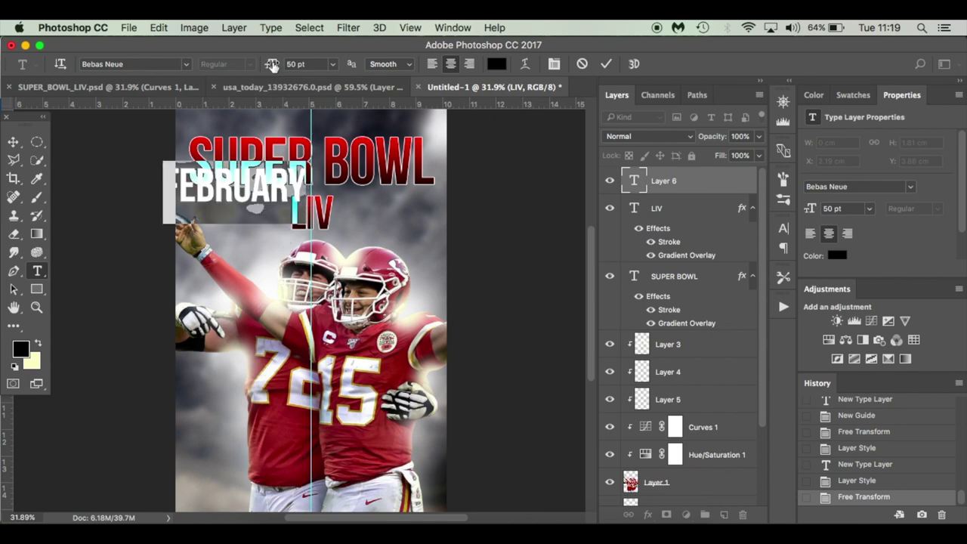
{"action": "left_click_drag", "start_coordinate": [274, 65], "coordinate": [257, 68]}
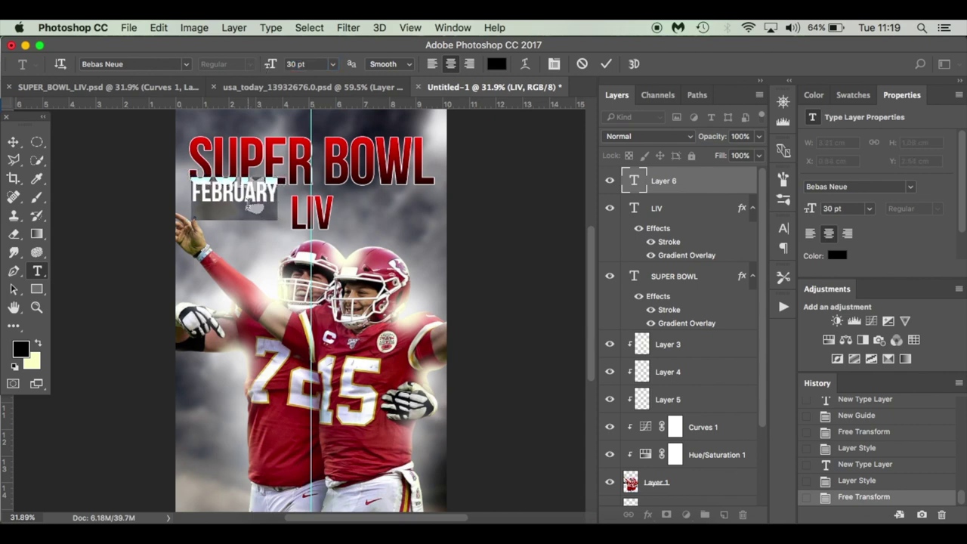
{"action": "left_click", "coordinate": [497, 64]}
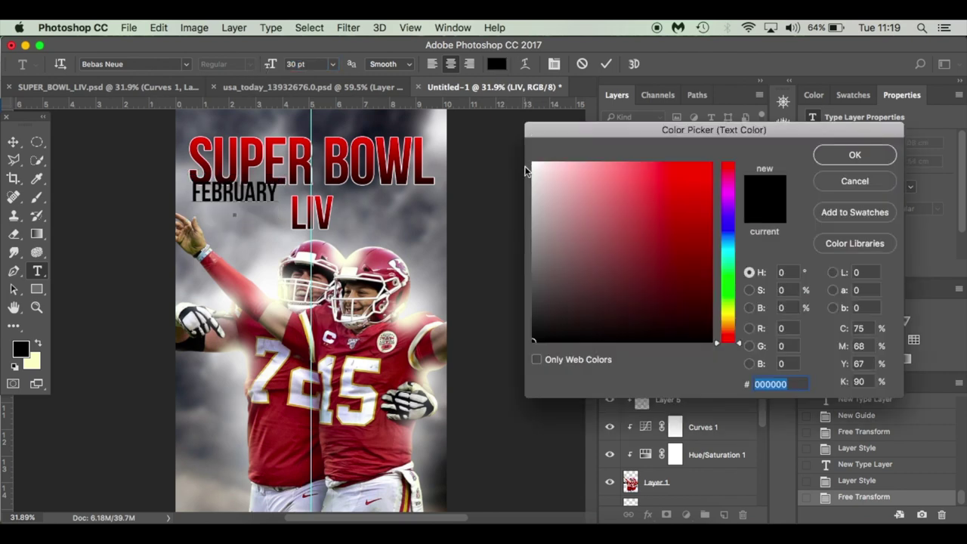
{"action": "left_click", "coordinate": [535, 163]}
{"action": "left_click", "coordinate": [866, 154]}
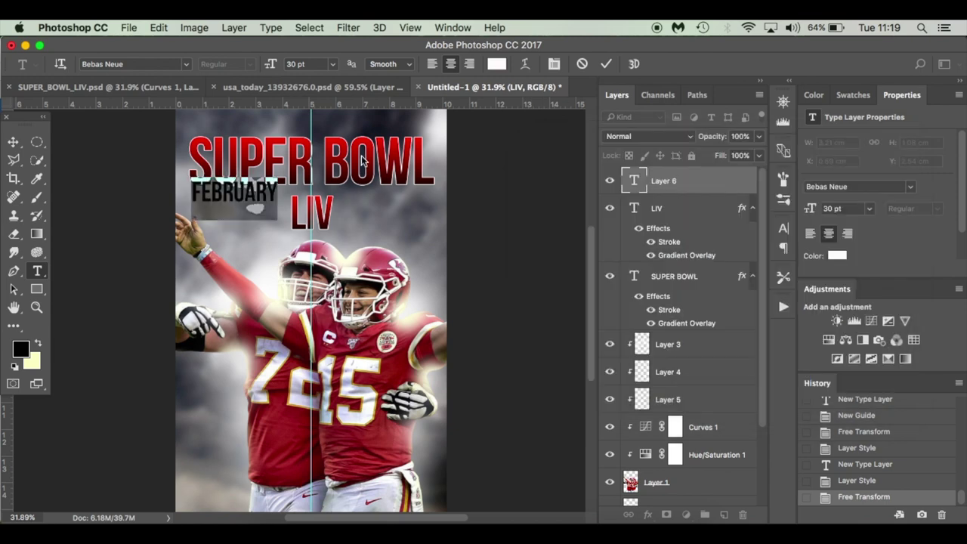
{"action": "left_click", "coordinate": [239, 212]}
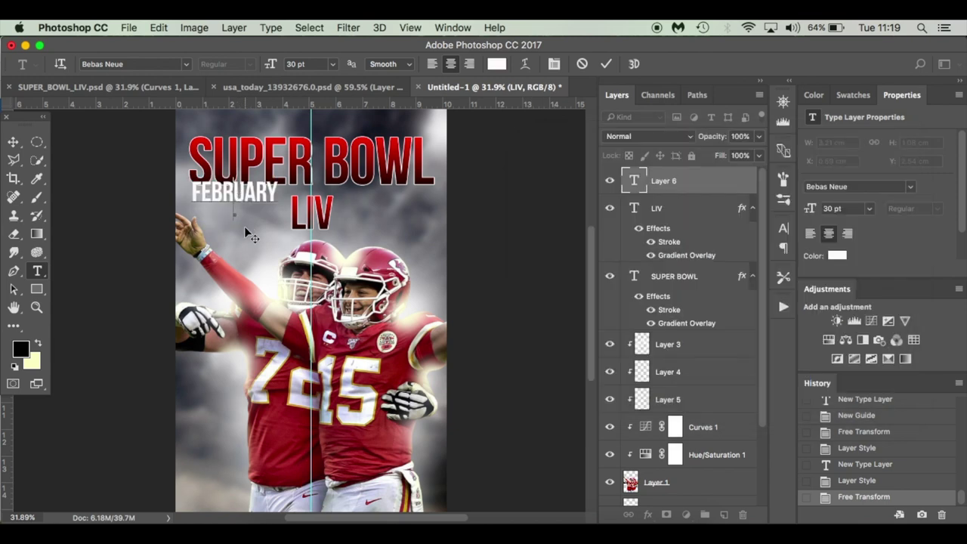
{"action": "left_click_drag", "start_coordinate": [244, 226], "coordinate": [249, 254]}
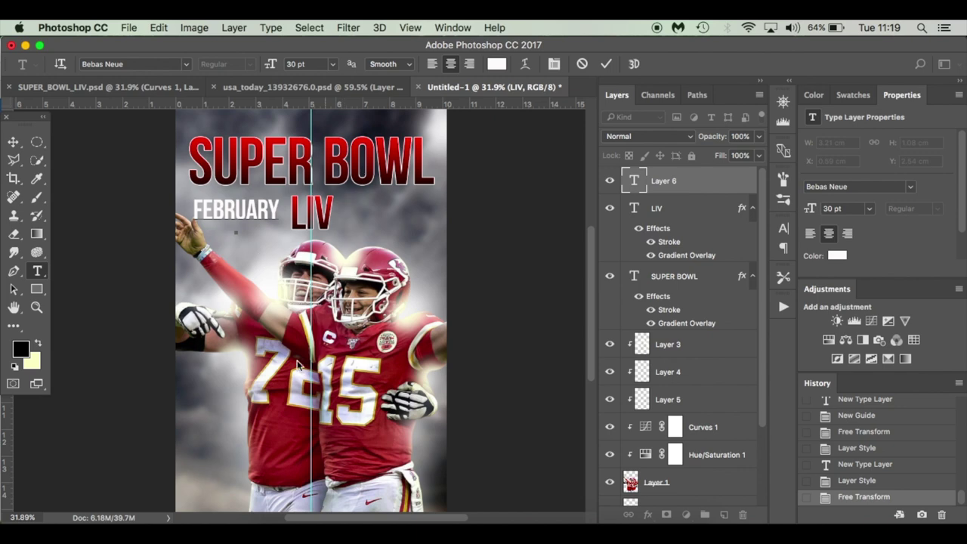
Step: Back in Untitled-1, replace FEBRUARY with SUNDAY and nudge it into place
{"action": "left_click", "coordinate": [143, 89]}
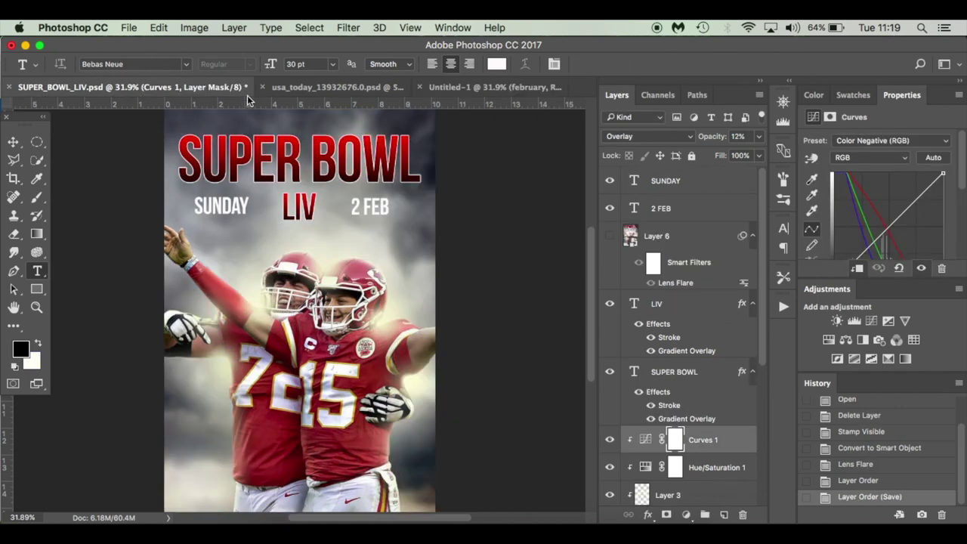
{"action": "left_click", "coordinate": [473, 89]}
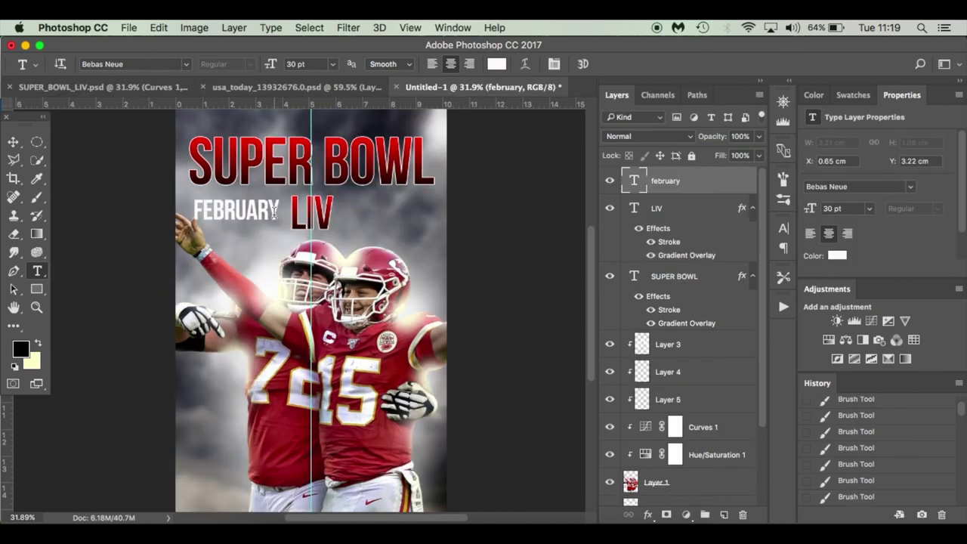
{"action": "key", "text": "BackSpace"}
{"action": "key", "text": "BackSpace"}
{"action": "key", "text": "BackSpace"}
{"action": "key", "text": "BackSpace"}
{"action": "key", "text": "BackSpace"}
{"action": "key", "text": "BackSpace"}
{"action": "key", "text": "BackSpace"}
{"action": "key", "text": "BackSpace"}
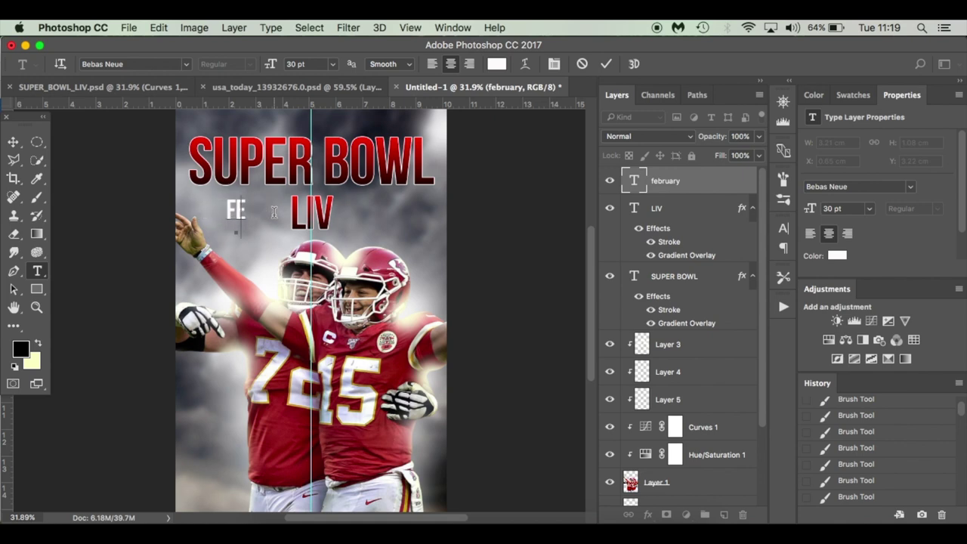
{"action": "type", "text": "sunday"}
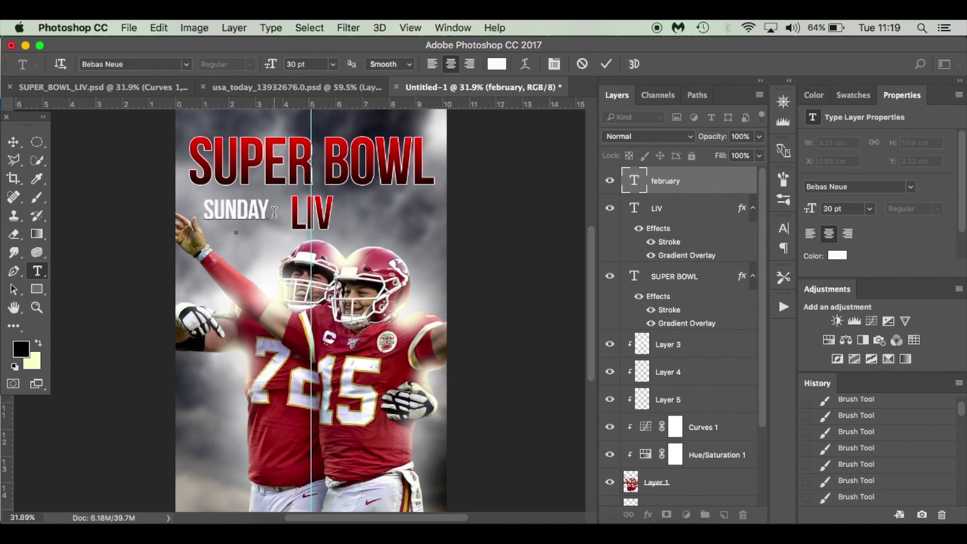
{"action": "left_click_drag", "start_coordinate": [247, 233], "coordinate": [252, 238]}
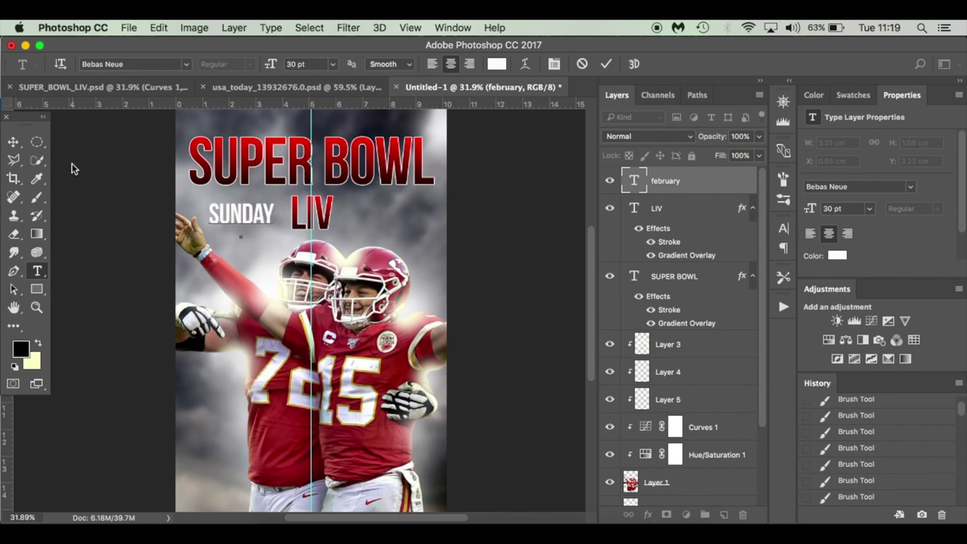
{"action": "left_click", "coordinate": [12, 141]}
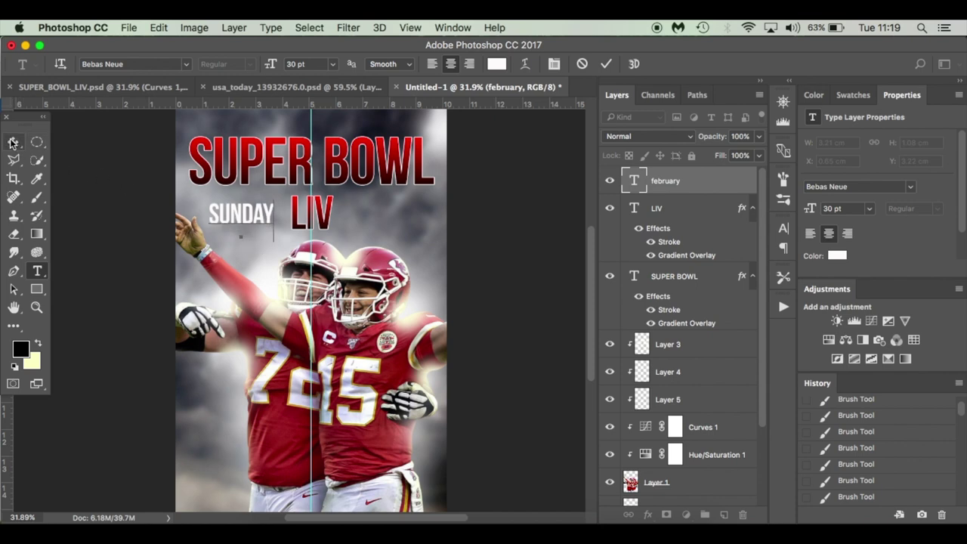
Step: Drag a horizontal guide through LIV and a vertical guide through SUNDAY from the rulers
{"action": "left_click", "coordinate": [302, 217]}
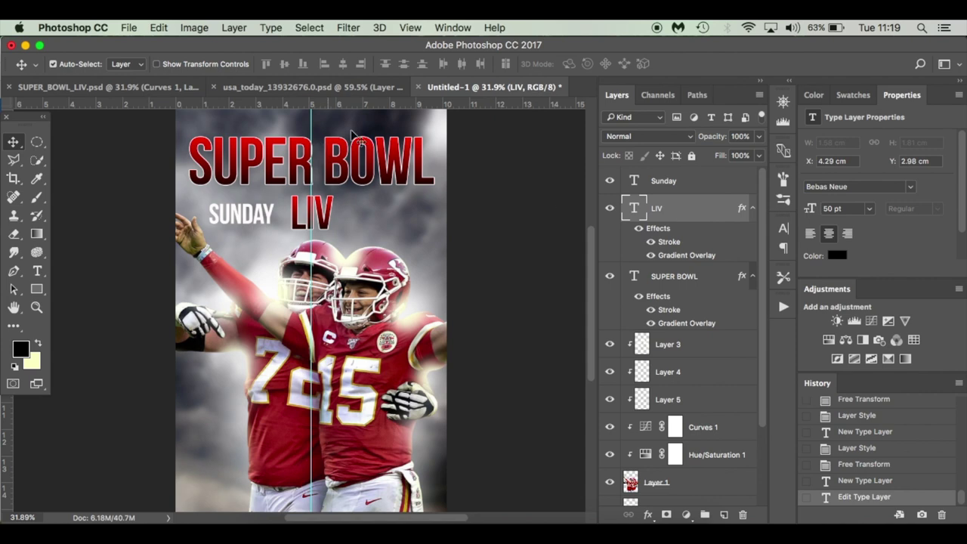
{"action": "left_click_drag", "start_coordinate": [462, 102], "coordinate": [468, 214]}
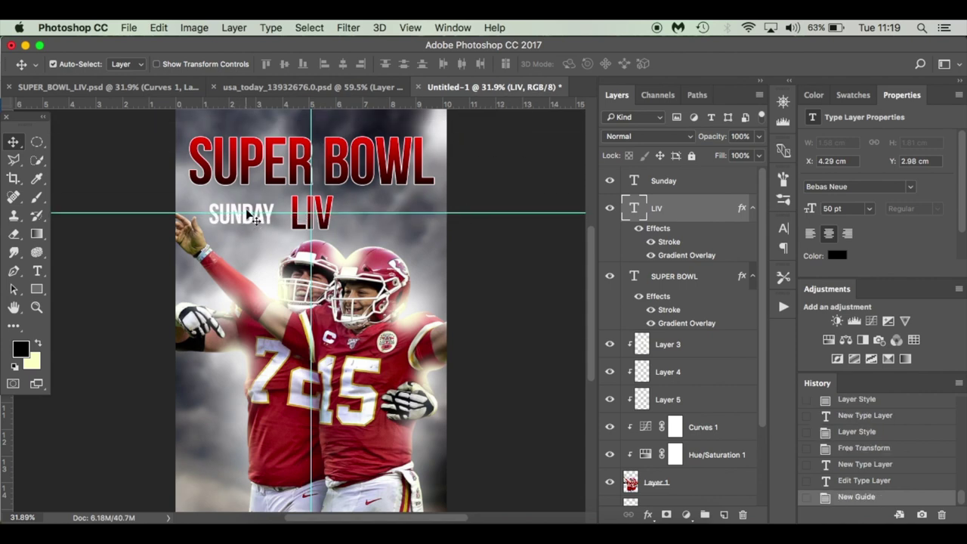
{"action": "left_click", "coordinate": [676, 181]}
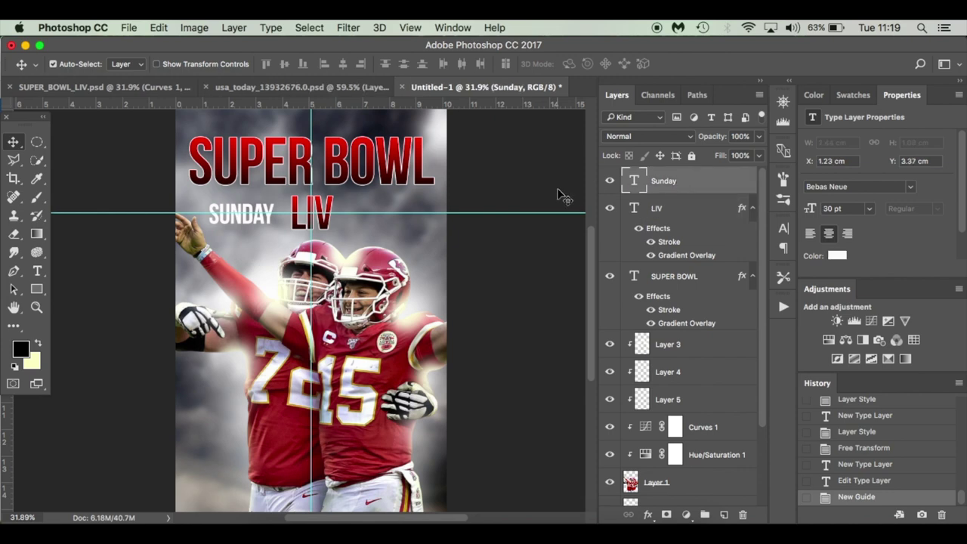
{"action": "key", "text": "super+t"}
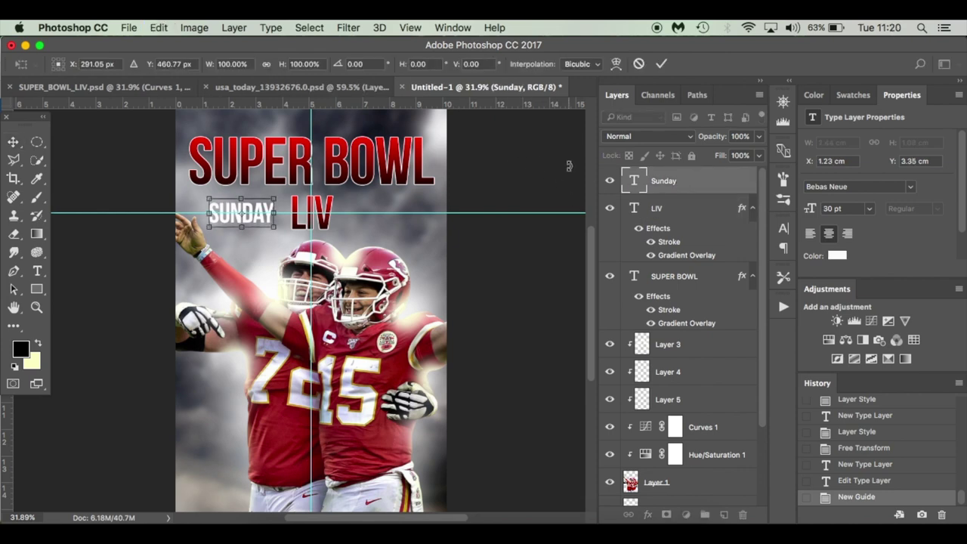
{"action": "key", "text": "Return"}
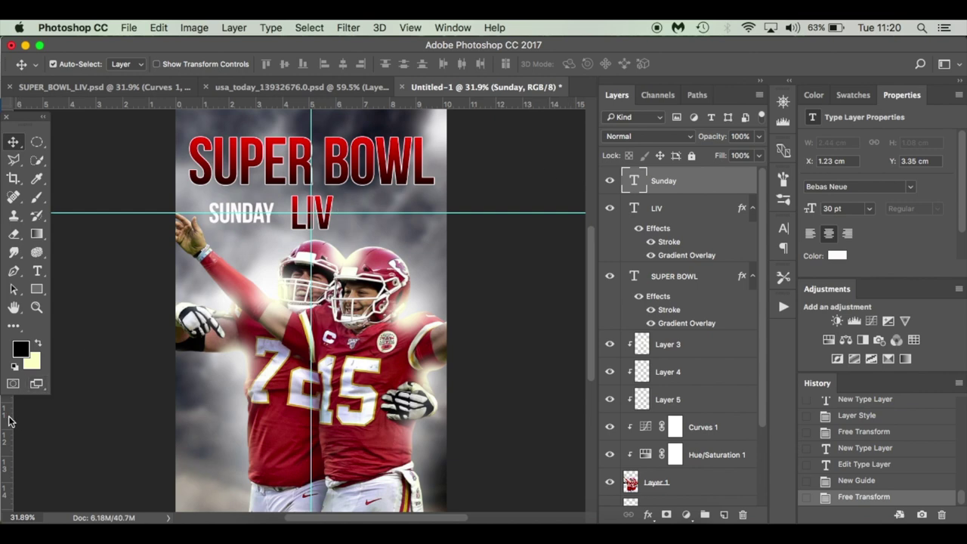
{"action": "left_click_drag", "start_coordinate": [9, 421], "coordinate": [245, 430]}
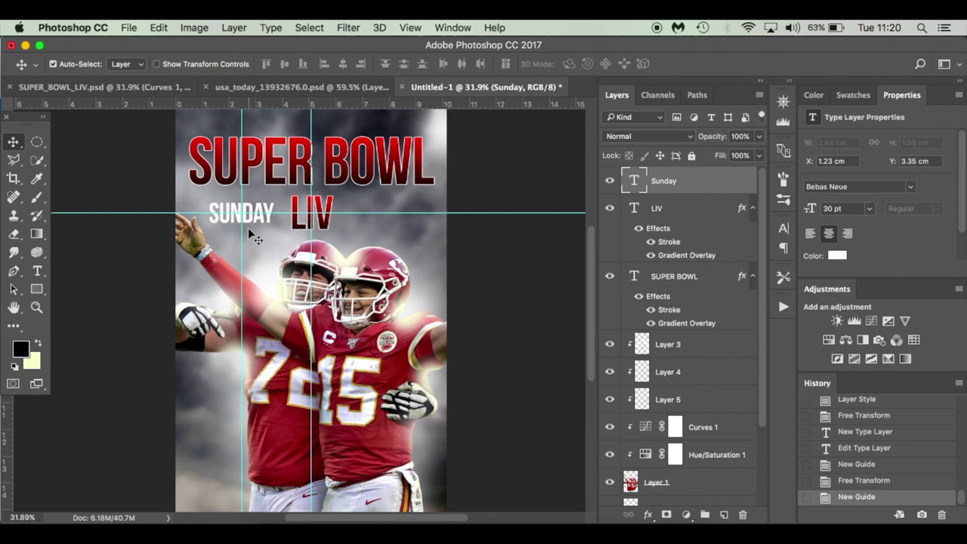
{"action": "key", "text": "super+t"}
{"action": "key", "text": "Return"}
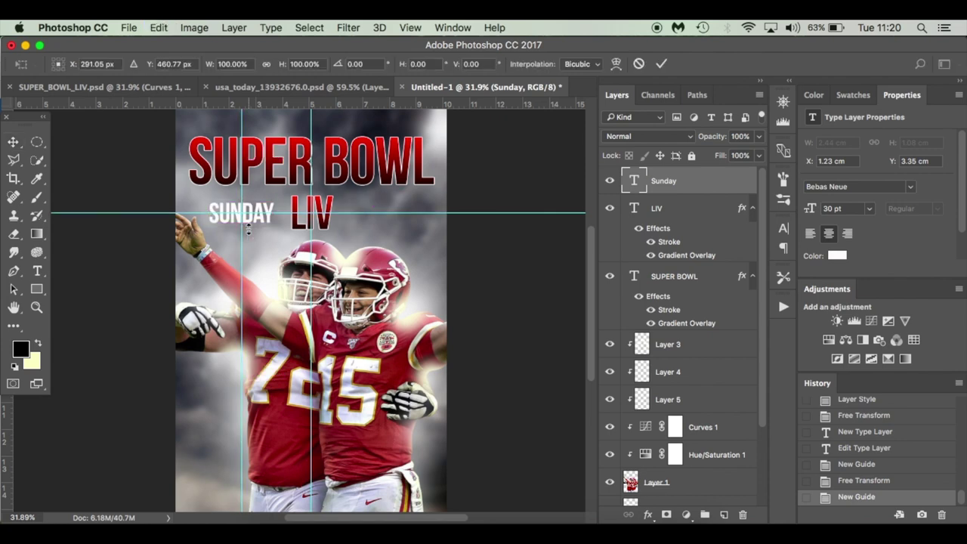
Step: Type 2 FEB right of LIV, line it up with SUNDAY, and hide the guides
{"action": "key", "text": "t"}
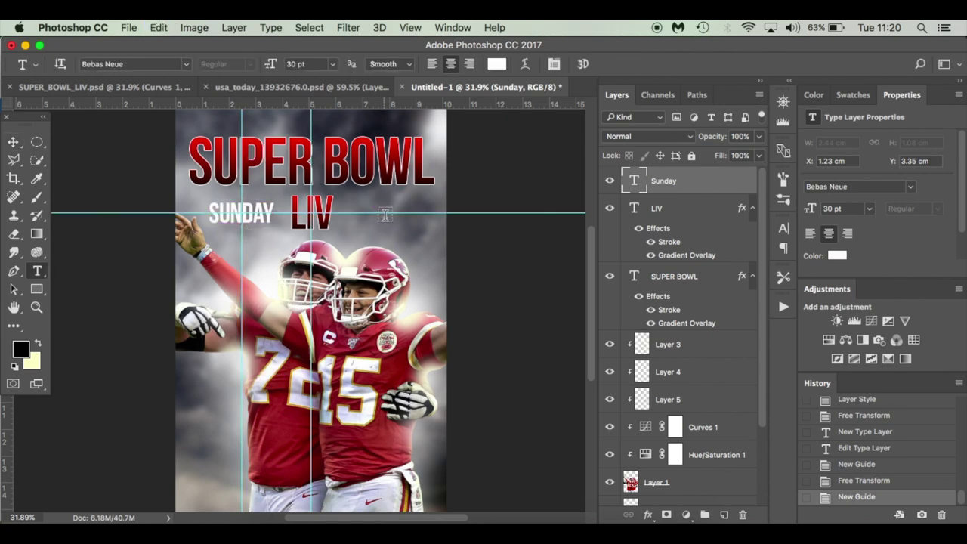
{"action": "left_click", "coordinate": [388, 216]}
{"action": "type", "text": "2 FEB"}
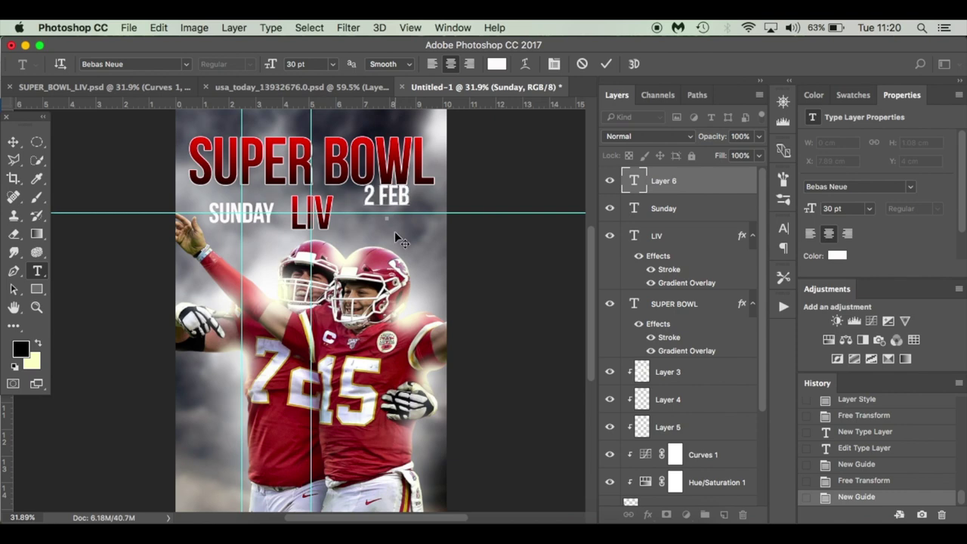
{"action": "key", "text": "super+t"}
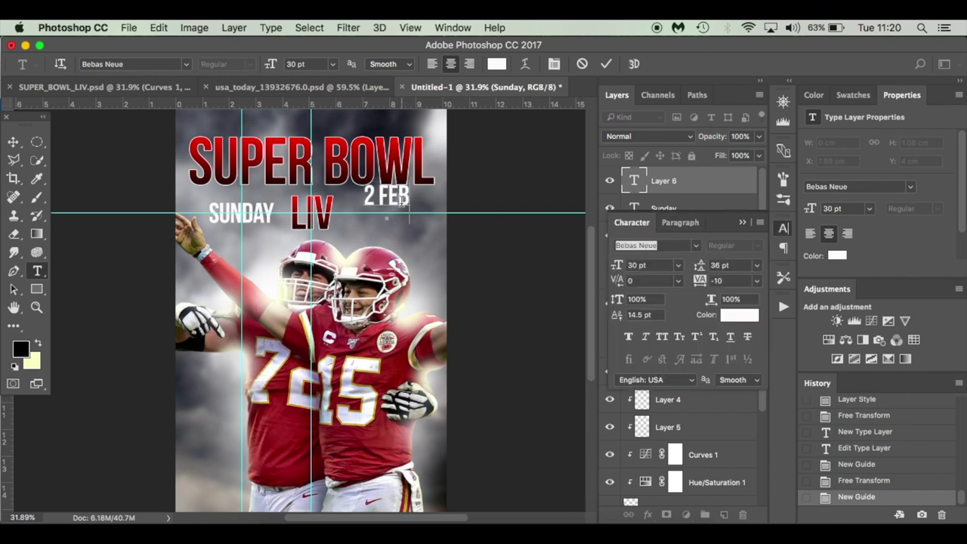
{"action": "left_click", "coordinate": [13, 143]}
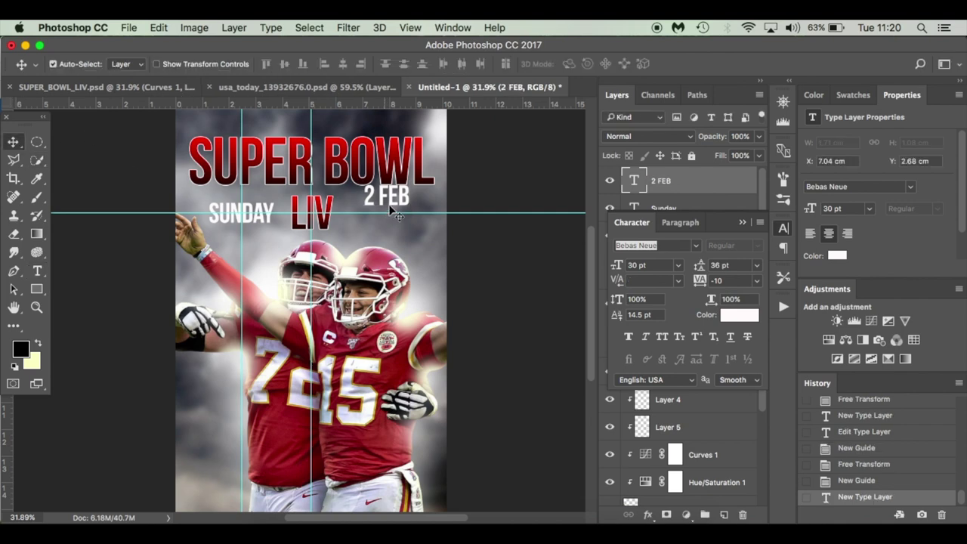
{"action": "left_click_drag", "start_coordinate": [393, 212], "coordinate": [386, 226]}
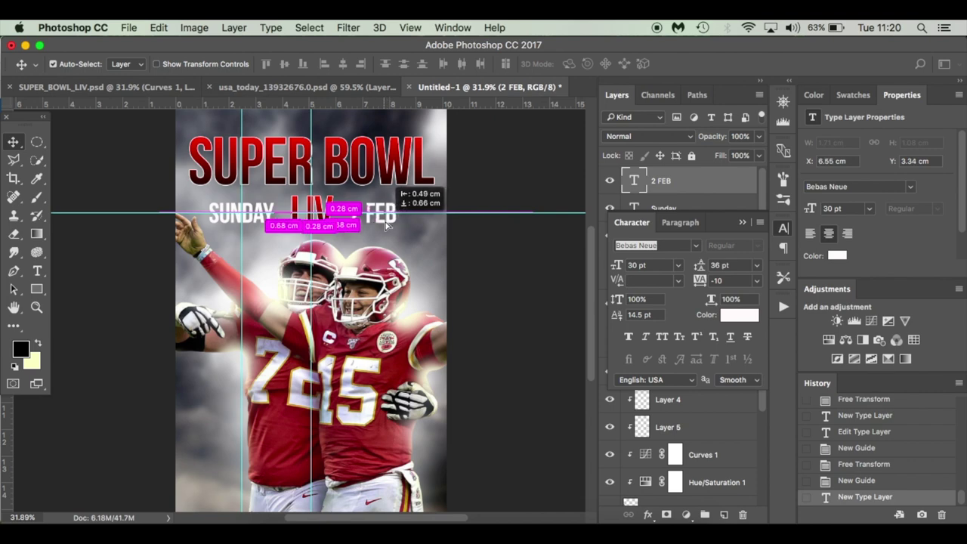
{"action": "left_click_drag", "start_coordinate": [386, 226], "coordinate": [388, 226]}
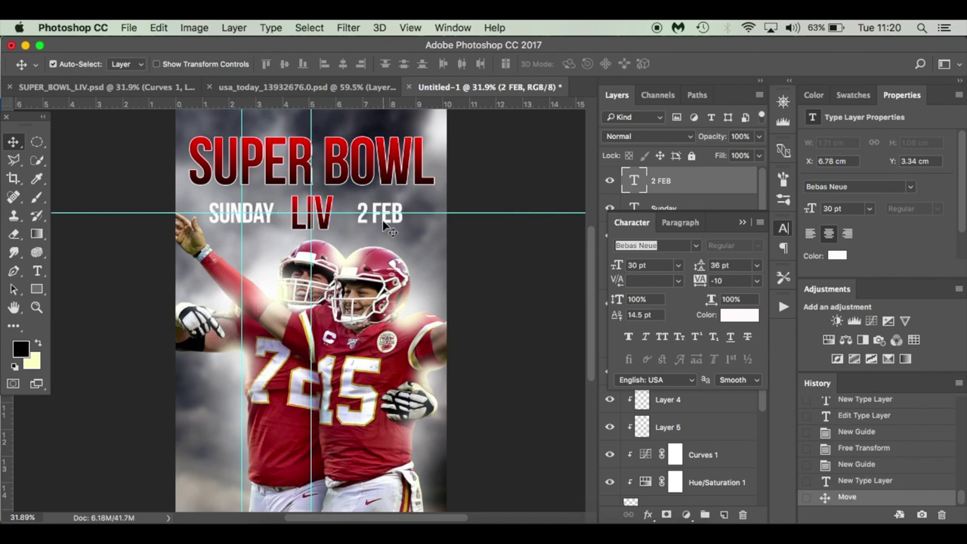
{"action": "left_click_drag", "start_coordinate": [383, 224], "coordinate": [382, 222]}
{"action": "key", "text": "super+semicolon"}
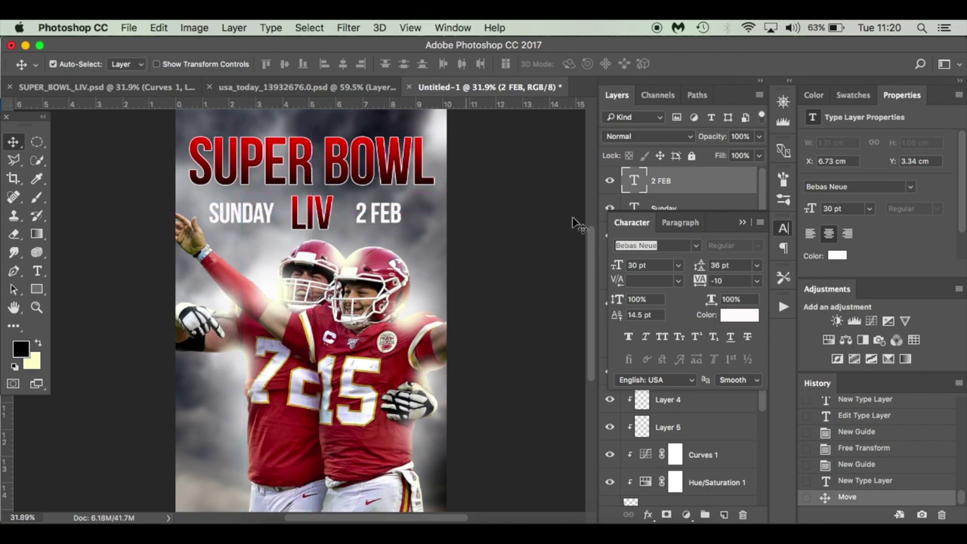
{"action": "left_click", "coordinate": [743, 223]}
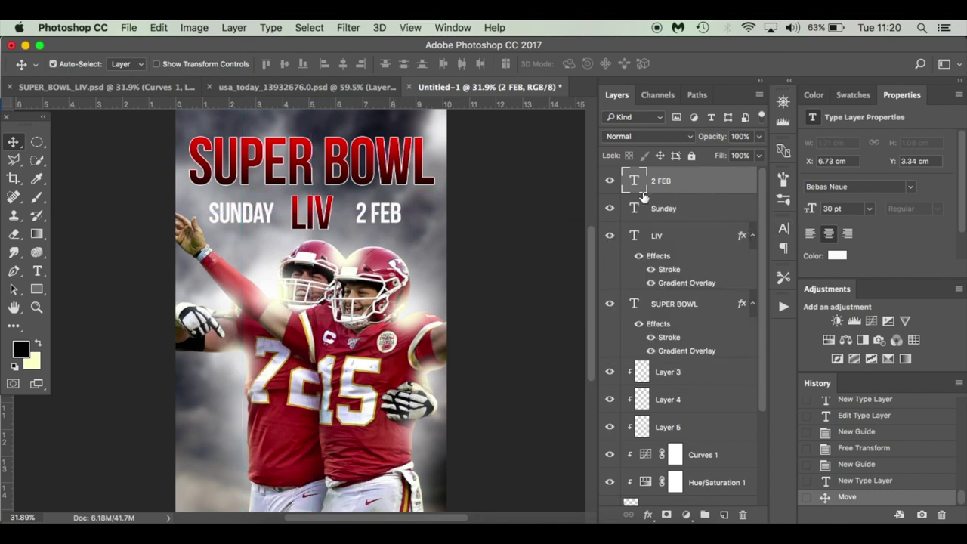
Step: Hide the text layers, stamp the visible image into a new layer, and convert it to a Smart Object
{"action": "left_click_drag", "start_coordinate": [612, 187], "coordinate": [613, 310]}
{"action": "left_click", "coordinate": [703, 372]}
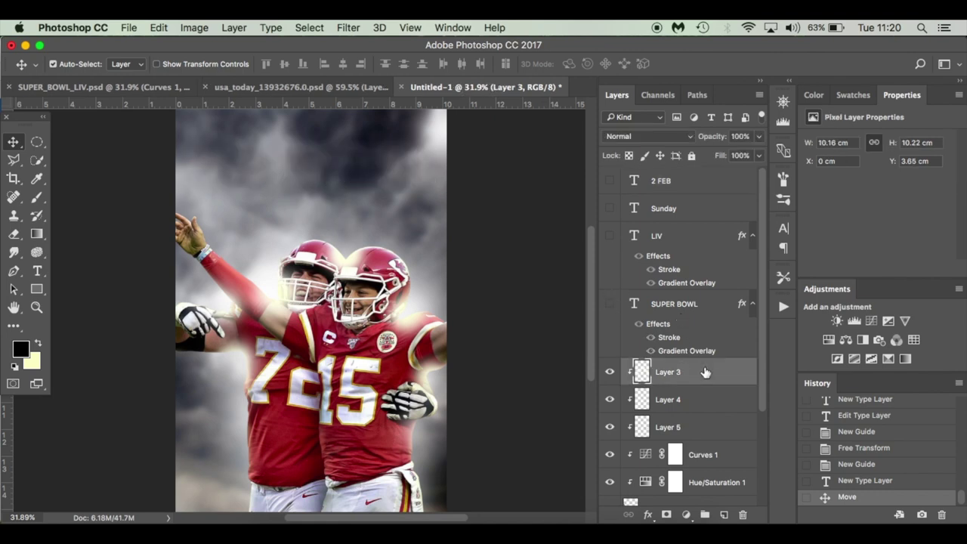
{"action": "scroll", "coordinate": [681, 373], "scroll_direction": "down", "scroll_amount": 3}
{"action": "scroll", "coordinate": [695, 263], "scroll_direction": "up", "scroll_amount": 3}
{"action": "key", "text": "super"}
{"action": "key", "text": "super+shift+alt+e"}
{"action": "right_click", "coordinate": [692, 371]}
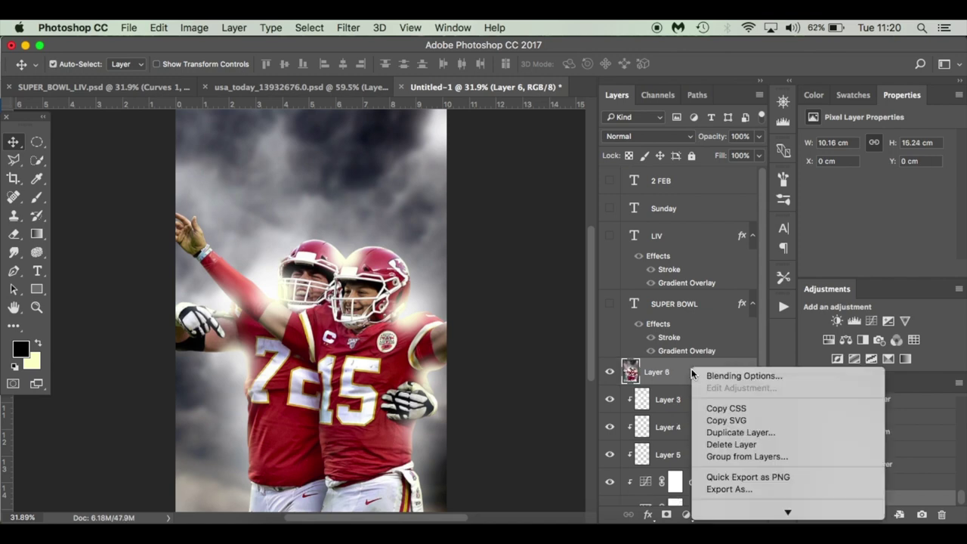
{"action": "mouse_move", "coordinate": [787, 513]}
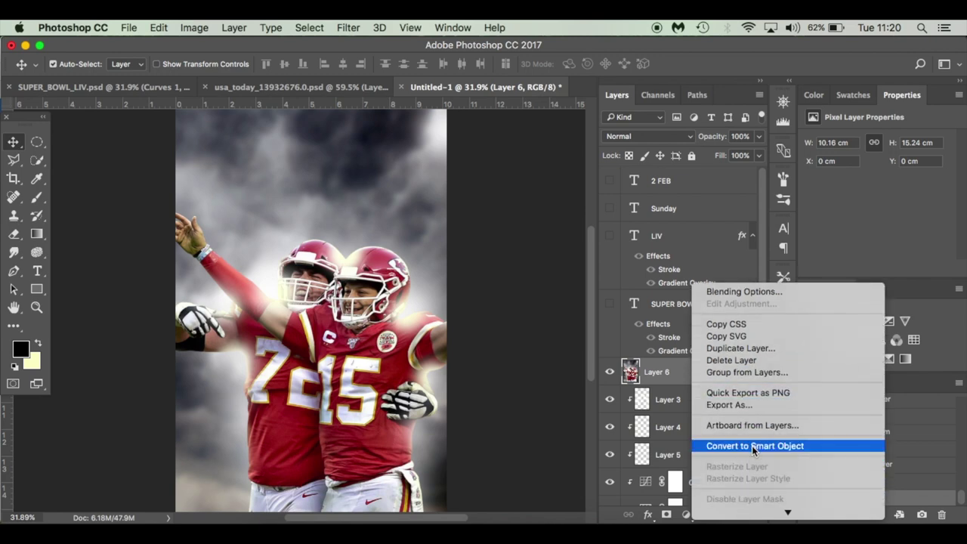
{"action": "left_click", "coordinate": [752, 446]}
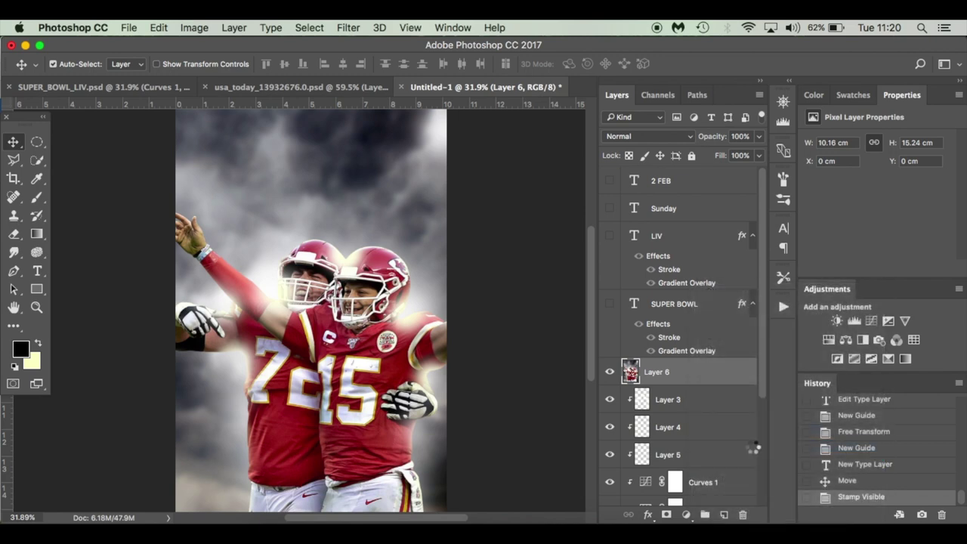
Step: Apply a Lens Flare filter centred near the left player
{"action": "left_click", "coordinate": [348, 27]}
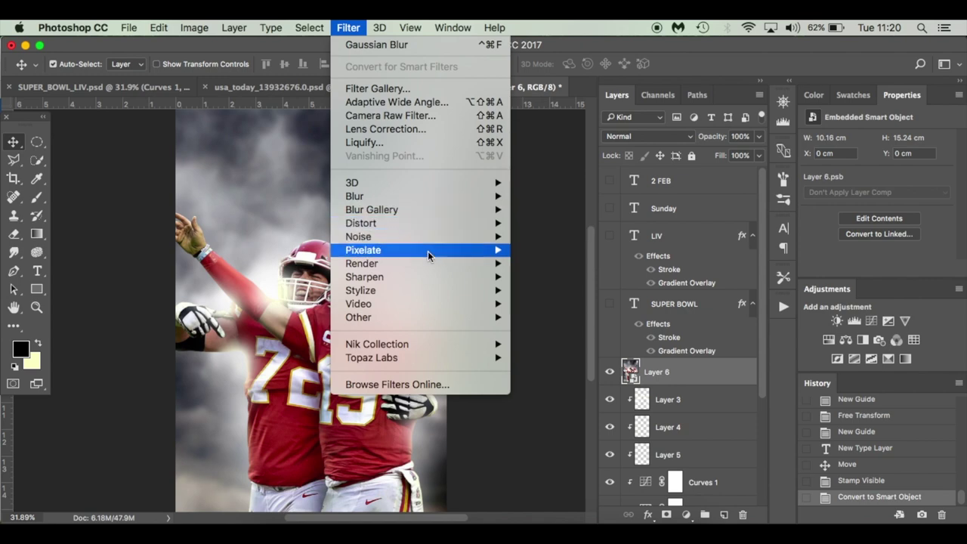
{"action": "mouse_move", "coordinate": [435, 265]}
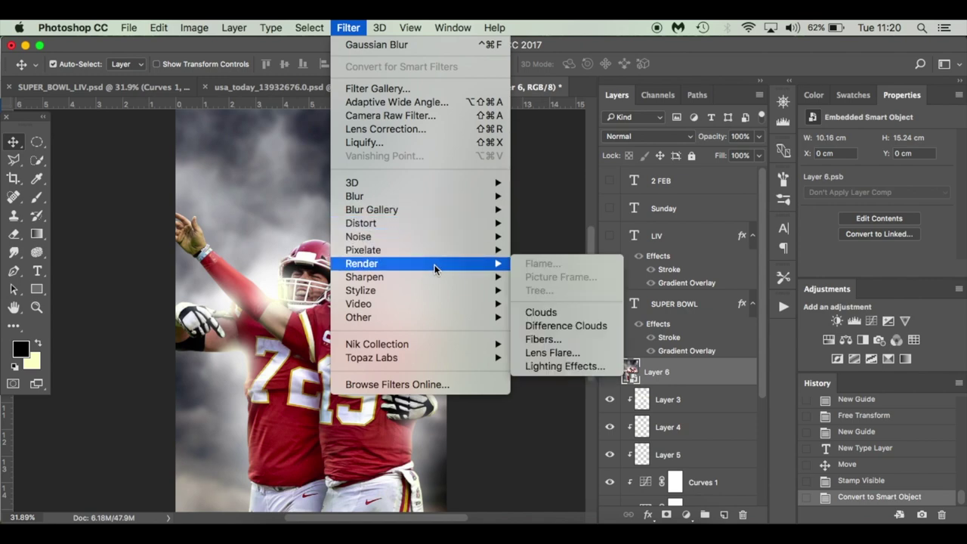
{"action": "left_click", "coordinate": [576, 352]}
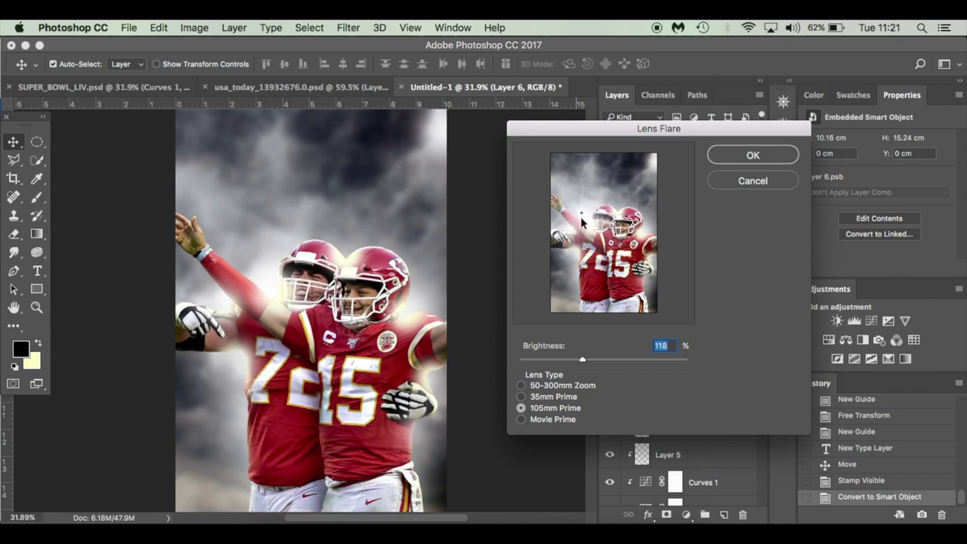
{"action": "mouse_move", "coordinate": [583, 218]}
{"action": "left_mouse_down"}
{"action": "mouse_move", "coordinate": [583, 203]}
{"action": "mouse_move", "coordinate": [592, 220]}
{"action": "mouse_move", "coordinate": [608, 181]}
{"action": "mouse_move", "coordinate": [588, 220]}
{"action": "left_mouse_up"}
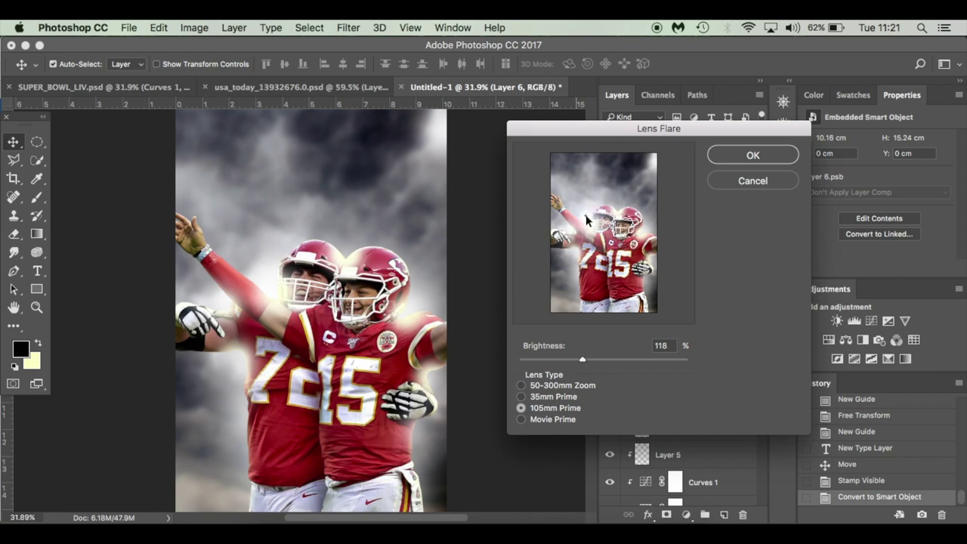
{"action": "left_click", "coordinate": [726, 156]}
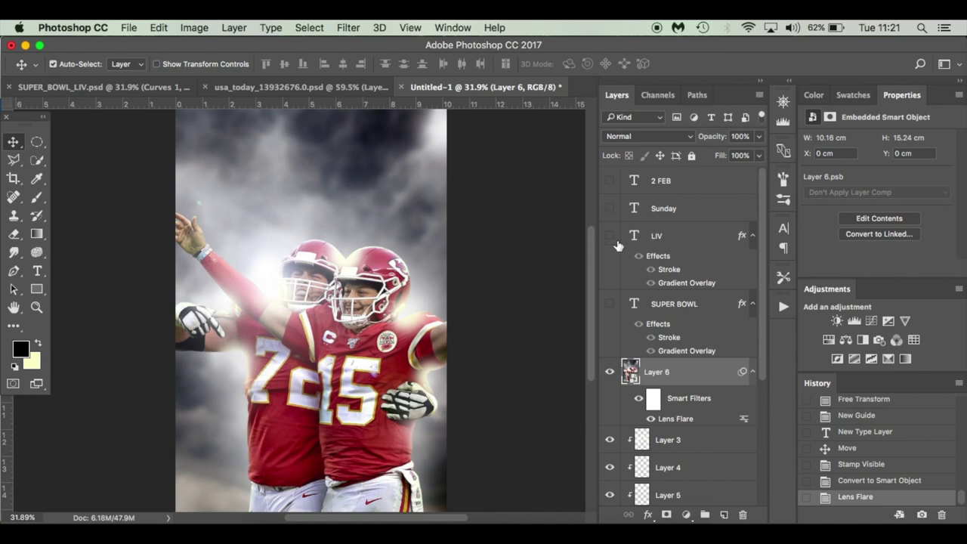
Step: Turn the SUPER BOWL, LIV, 2 FEB and SUNDAY layer visibility back on
{"action": "left_click", "coordinate": [610, 305]}
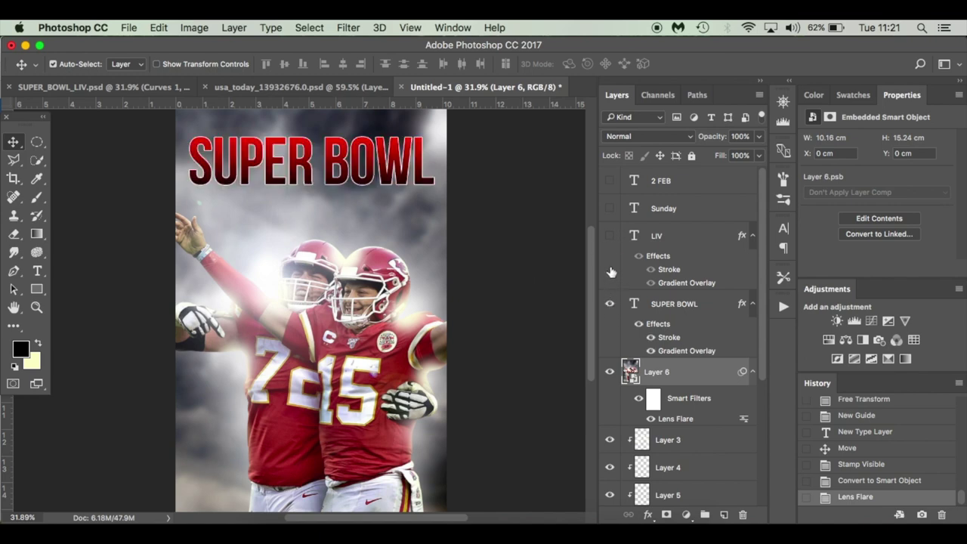
{"action": "left_click", "coordinate": [610, 238]}
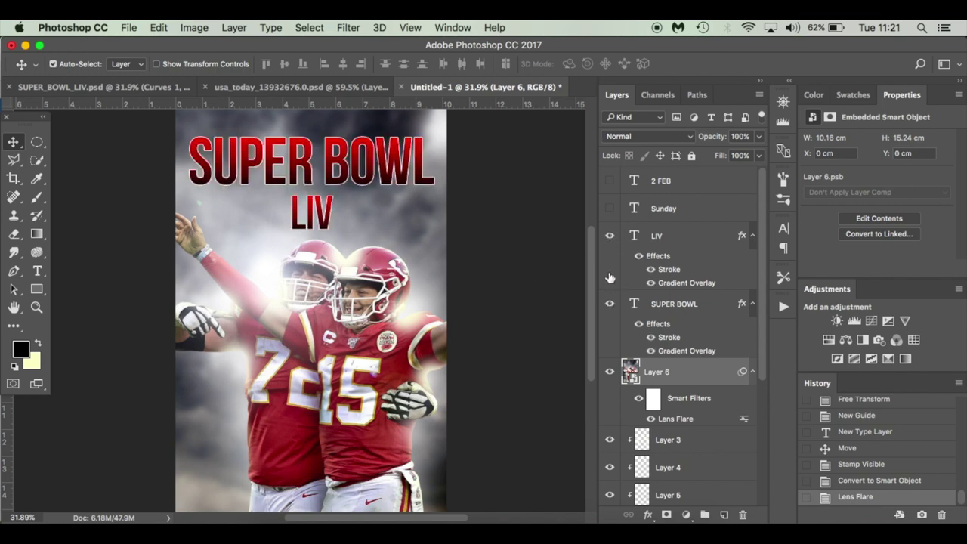
{"action": "left_click", "coordinate": [610, 182]}
{"action": "left_click", "coordinate": [610, 208]}
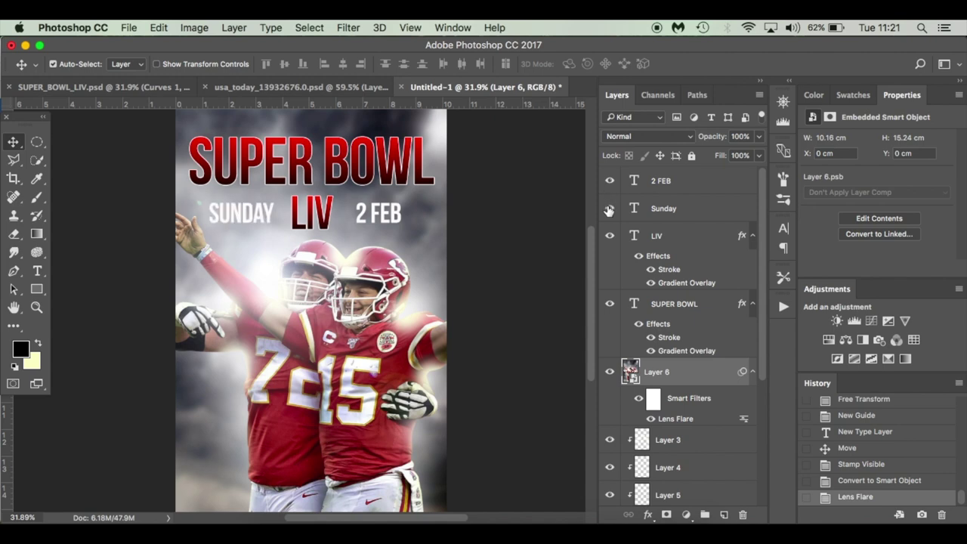